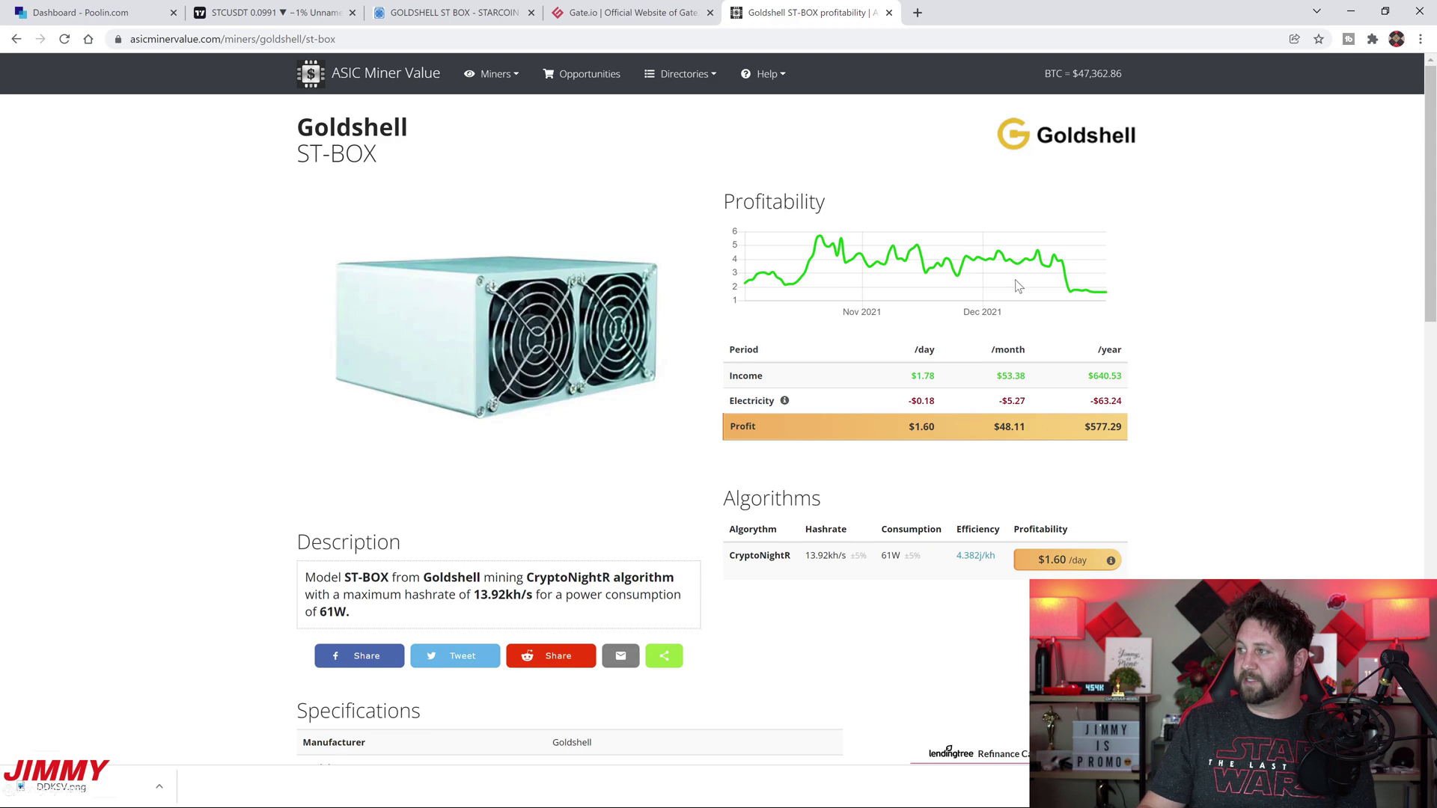
Compare the ST-BOX marketplace listing with its profitability page, then go to the Poolin dashboard
mouse_move(1041, 249)
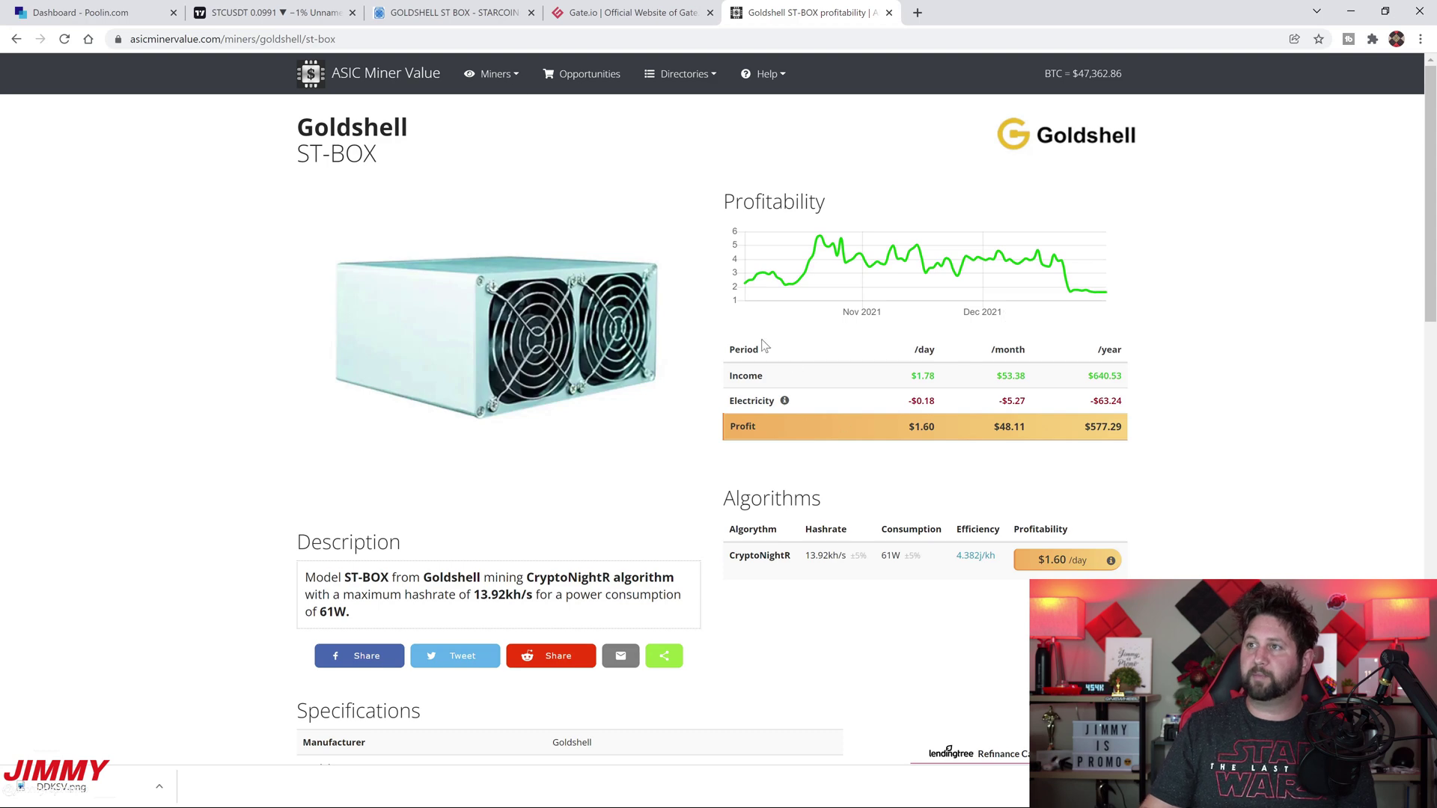
click(490, 17)
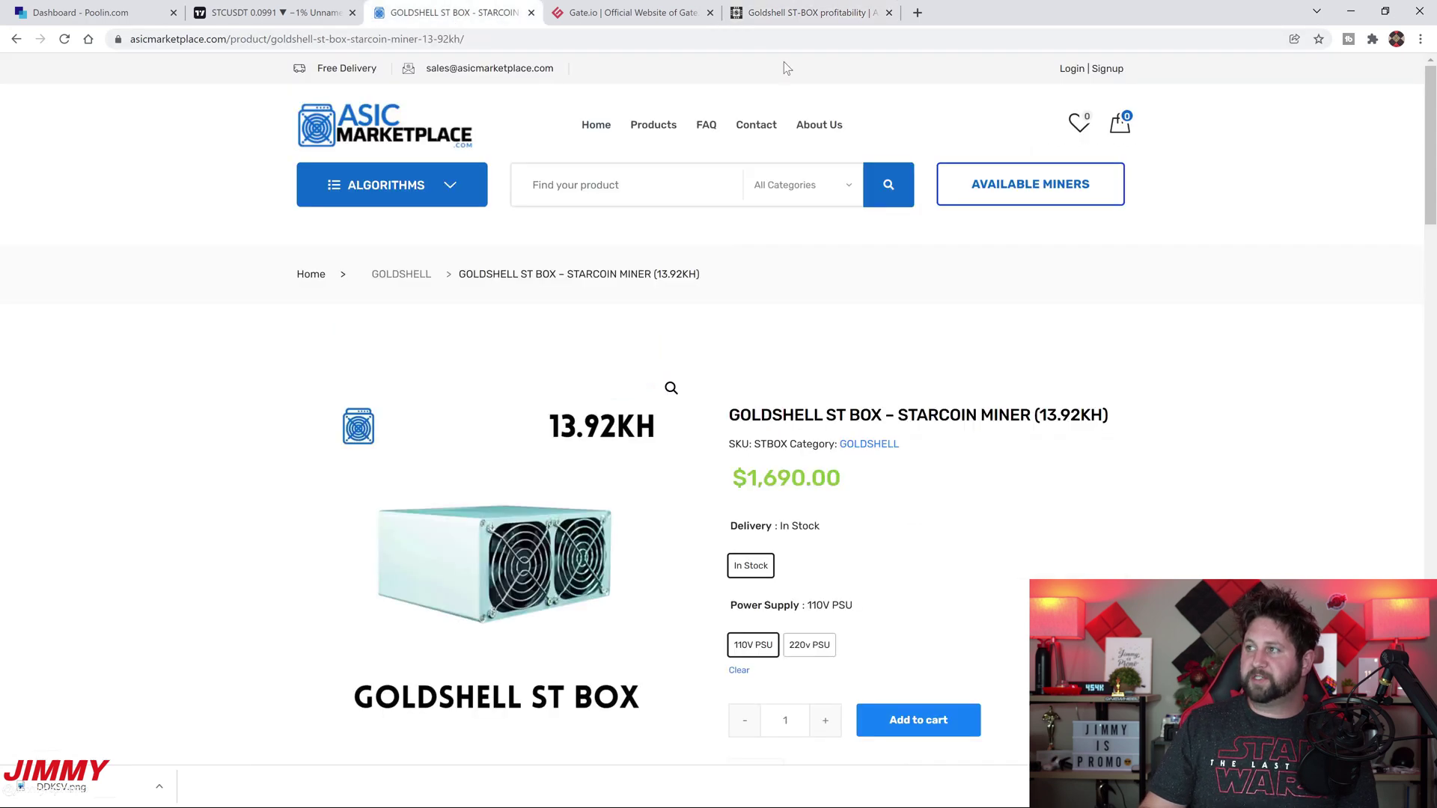
click(827, 12)
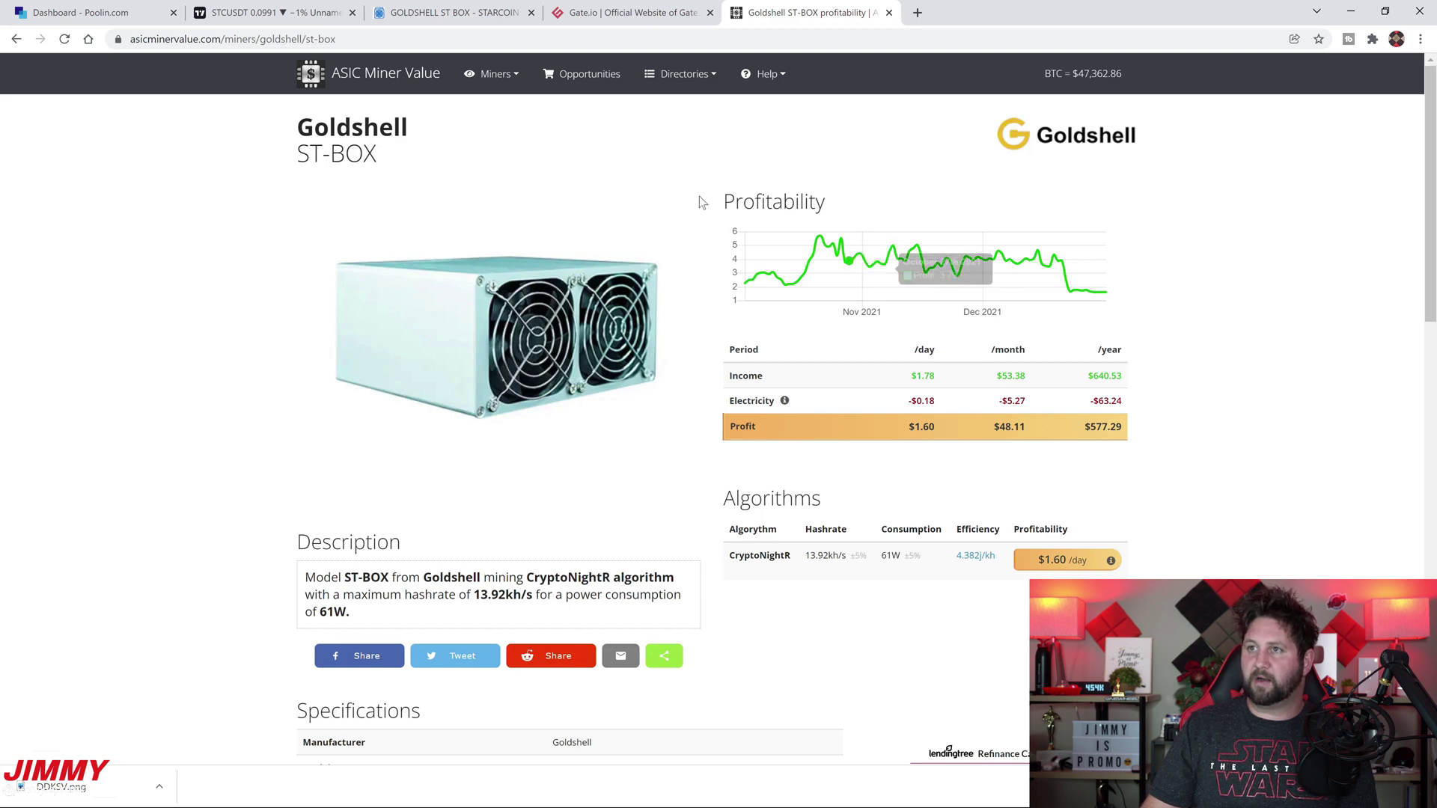
click(83, 13)
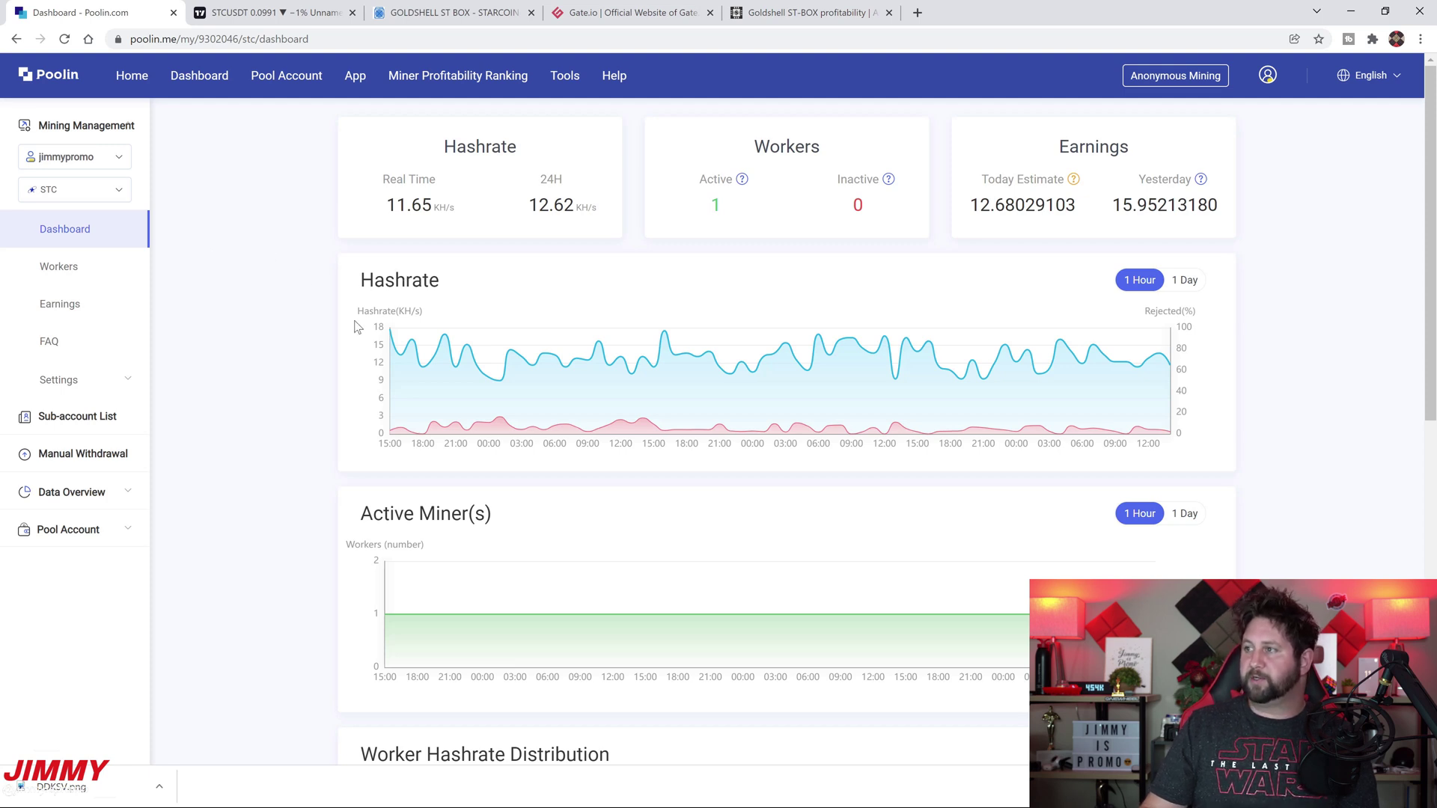
On Poolin's STC earnings page, highlight the 78.03591141 STC Total Paid and Balance, then switch to Gate.io
click(1095, 156)
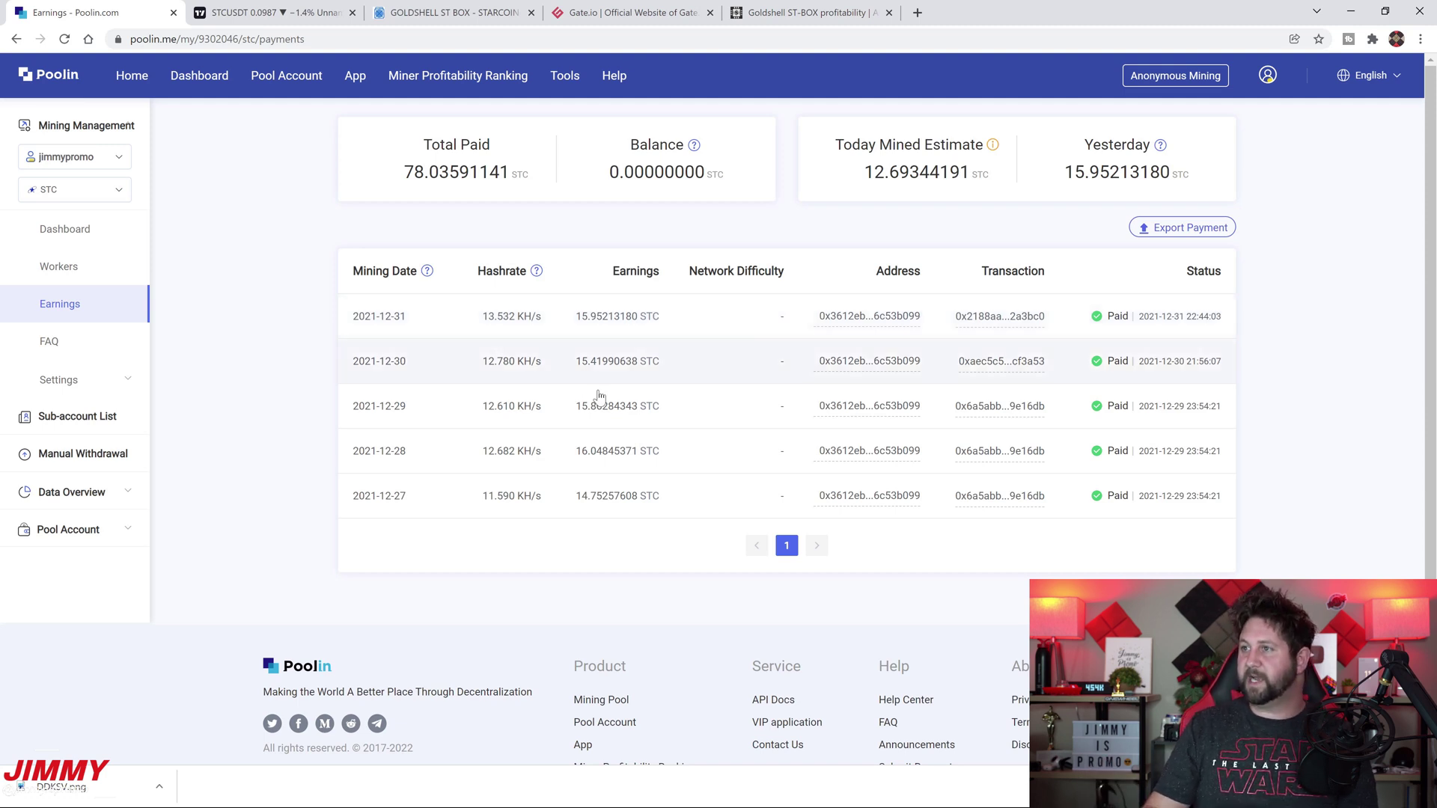
drag(396, 178, 529, 178)
click(528, 183)
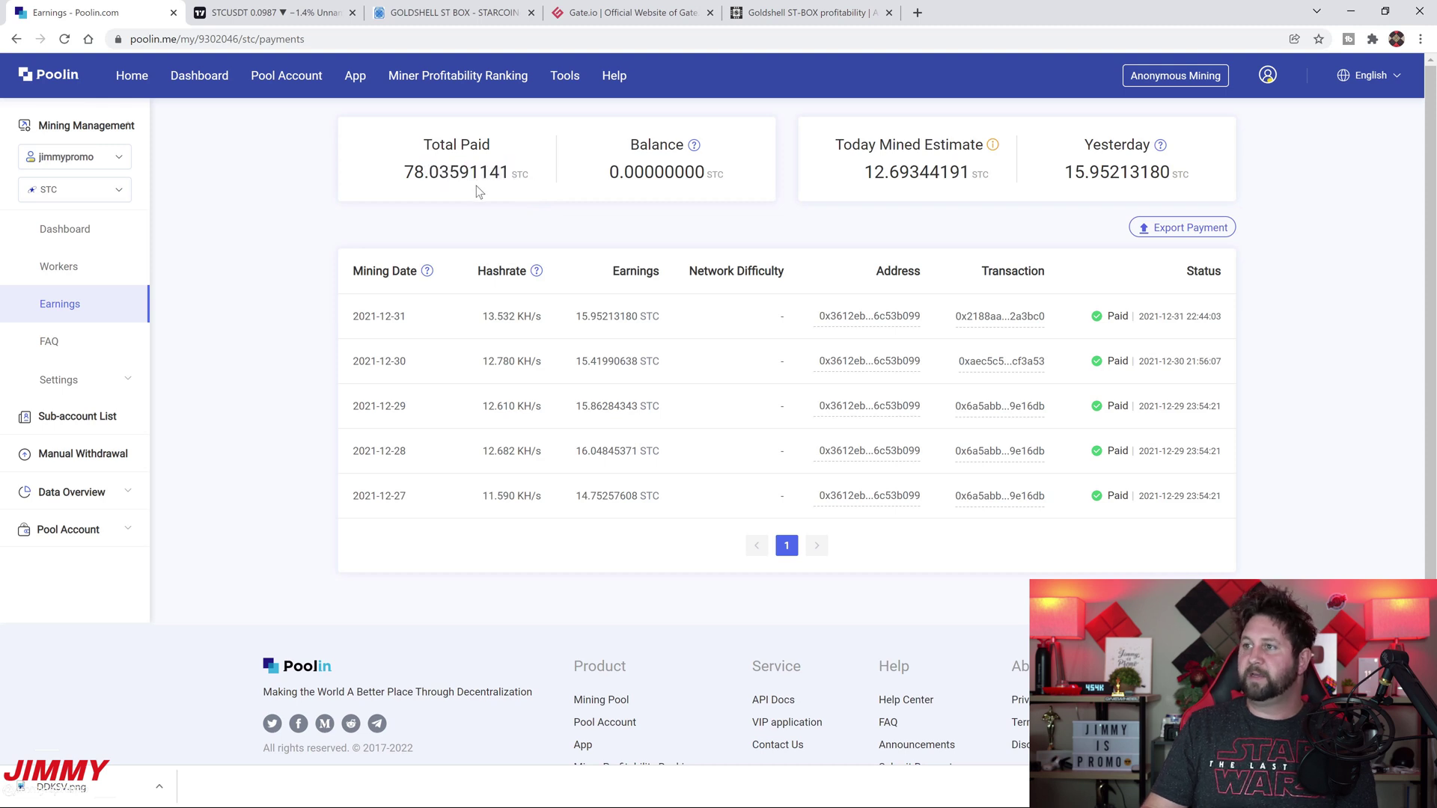
drag(403, 174, 528, 178)
click(529, 178)
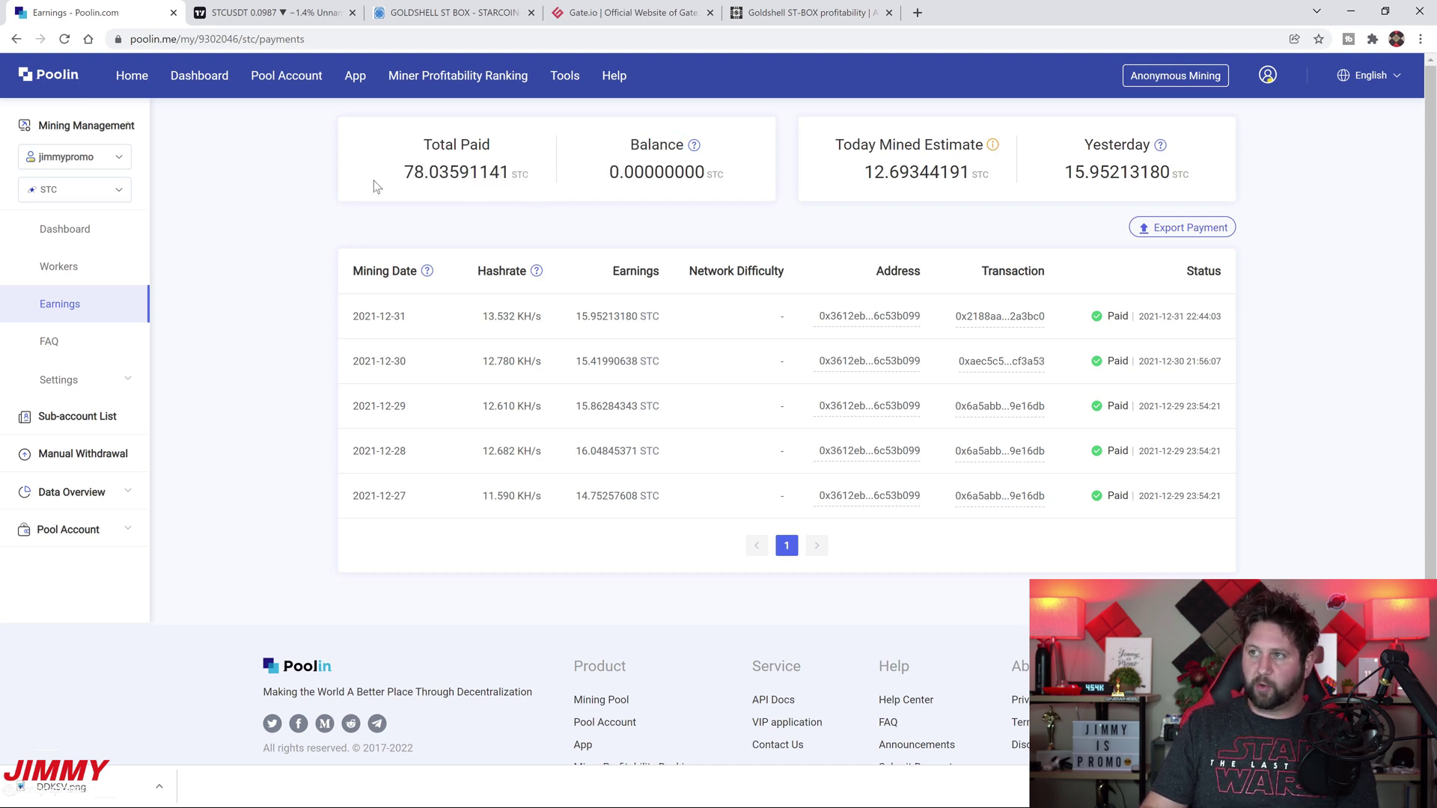
click(625, 13)
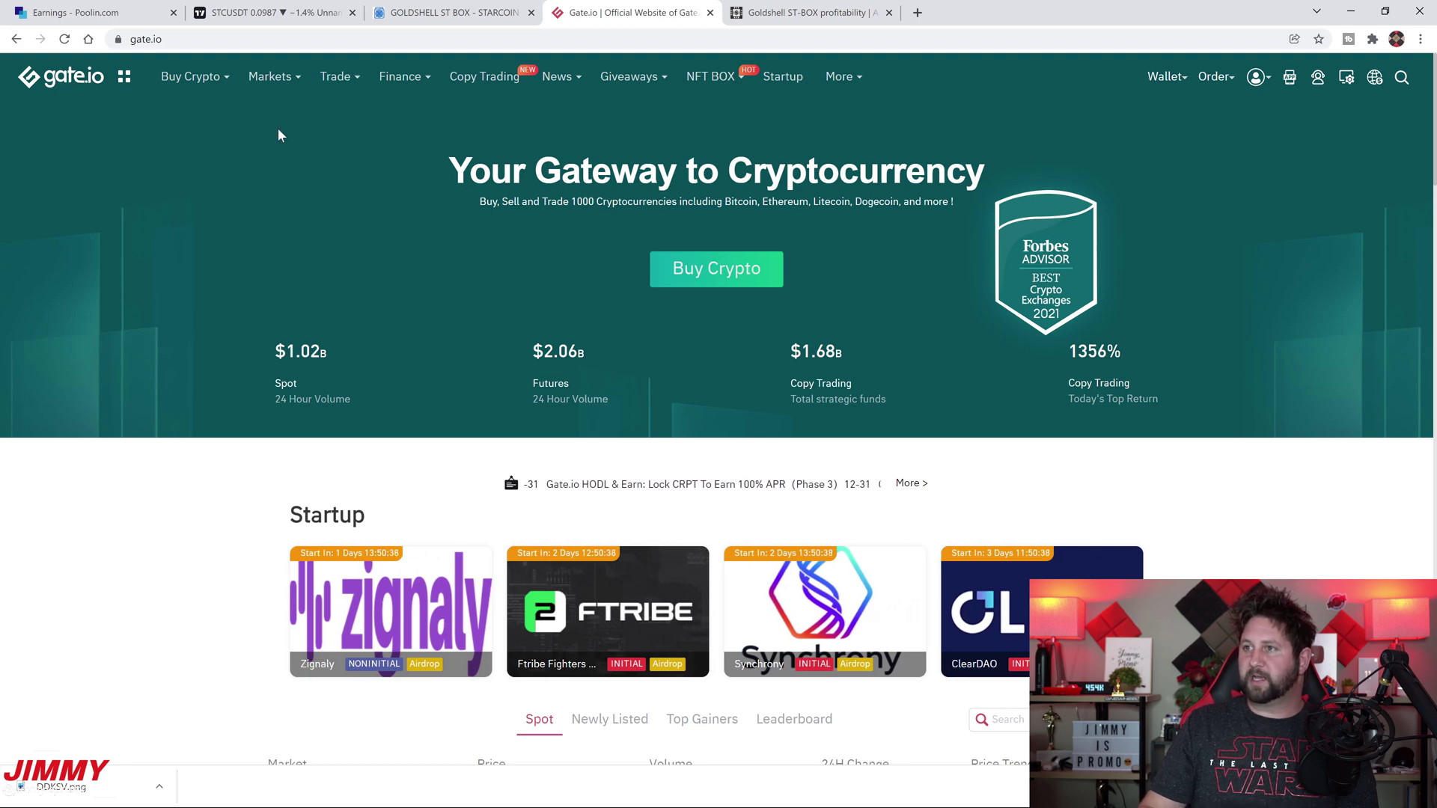
Select STC Starcoin on Gate.io's deposit page to show its address, then return to Poolin earnings
mouse_move(1156, 79)
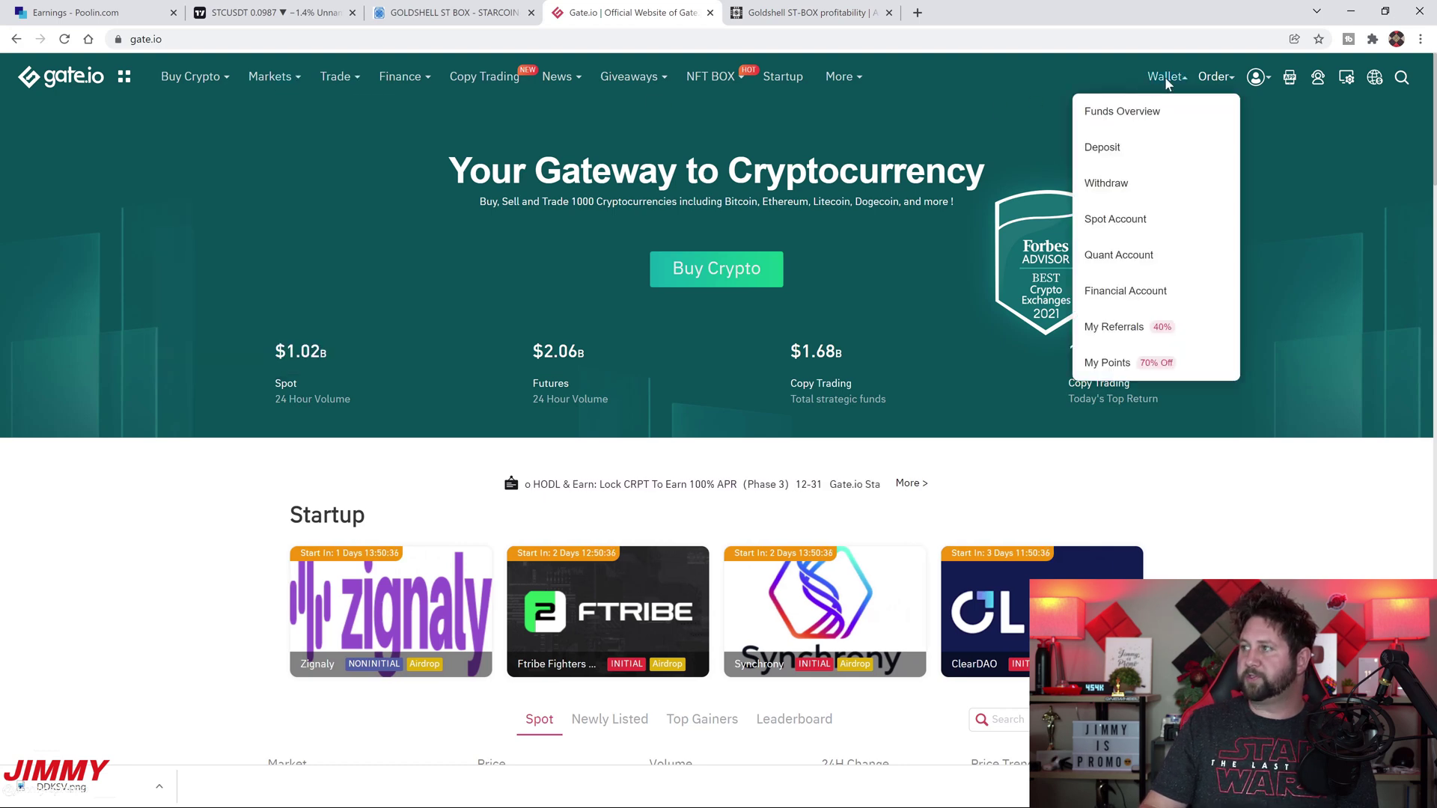
click(1138, 150)
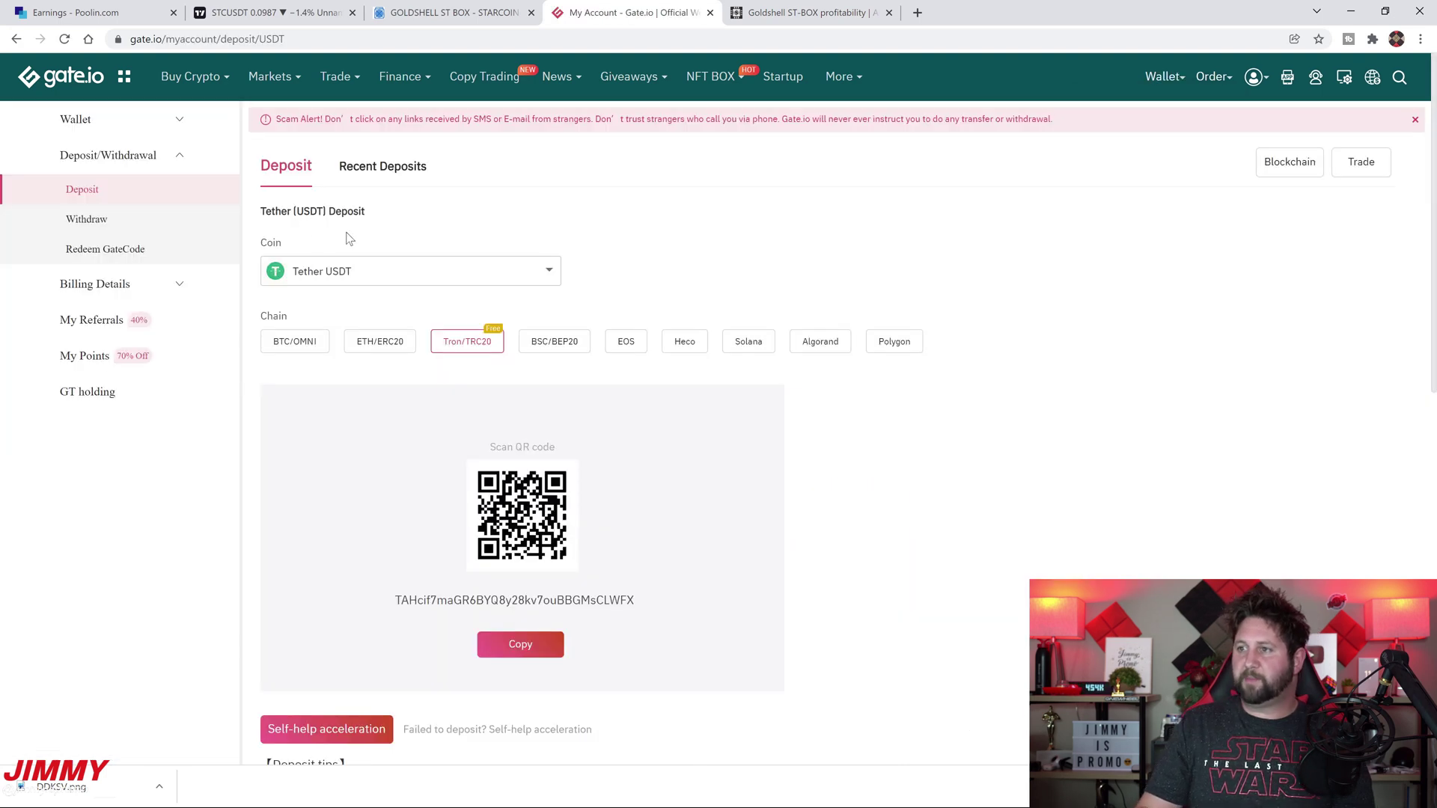
click(397, 277)
click(384, 271)
click(333, 271)
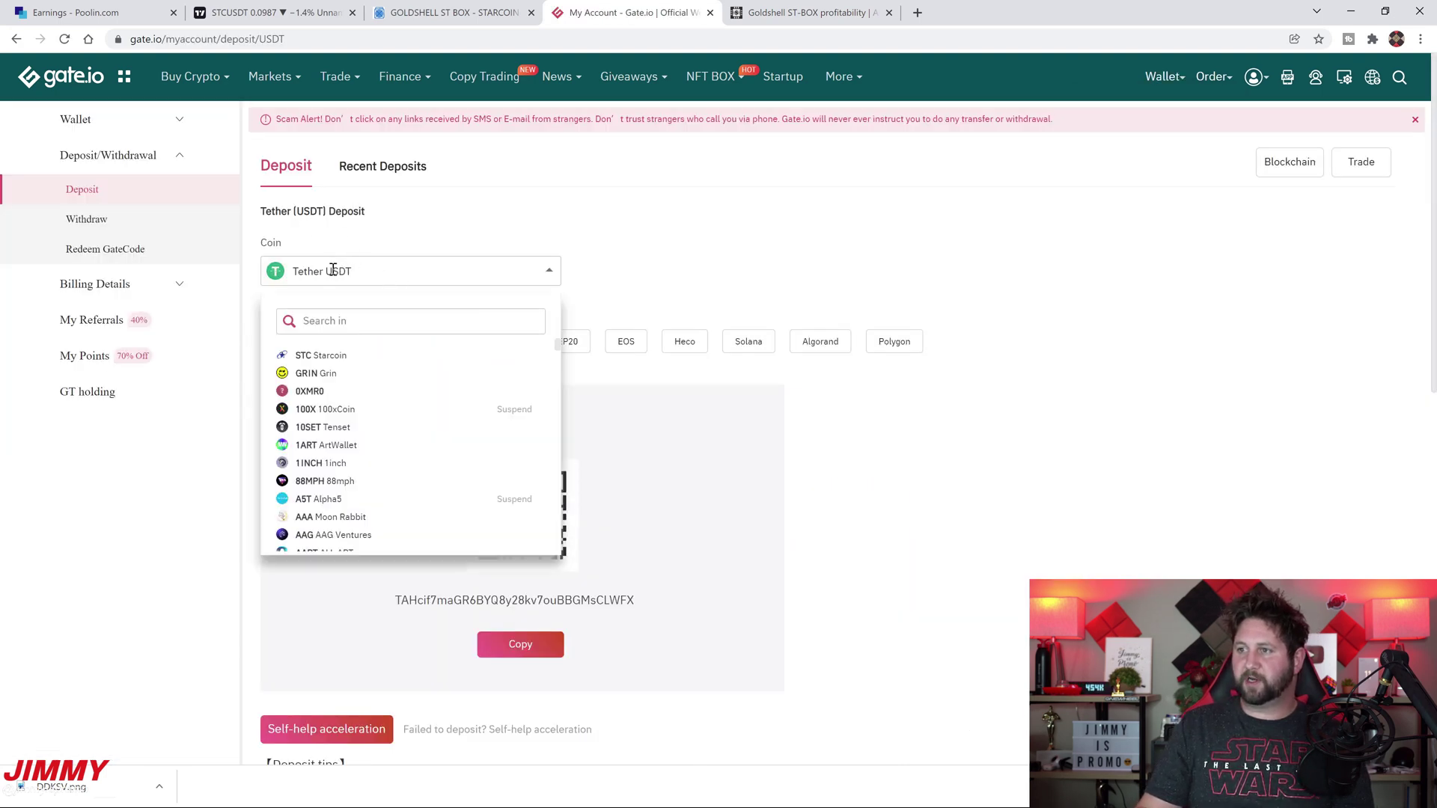
double_click(331, 269)
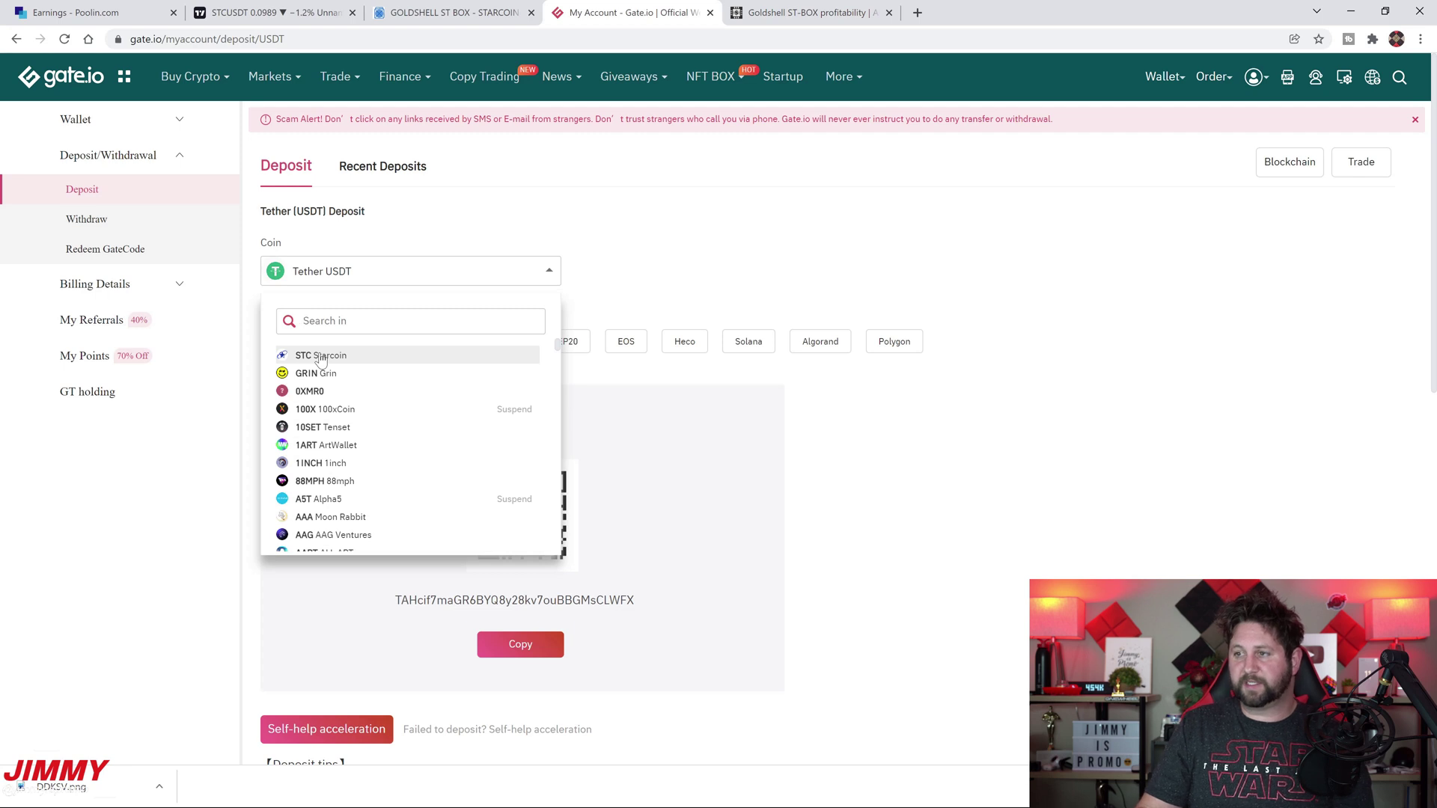
click(320, 356)
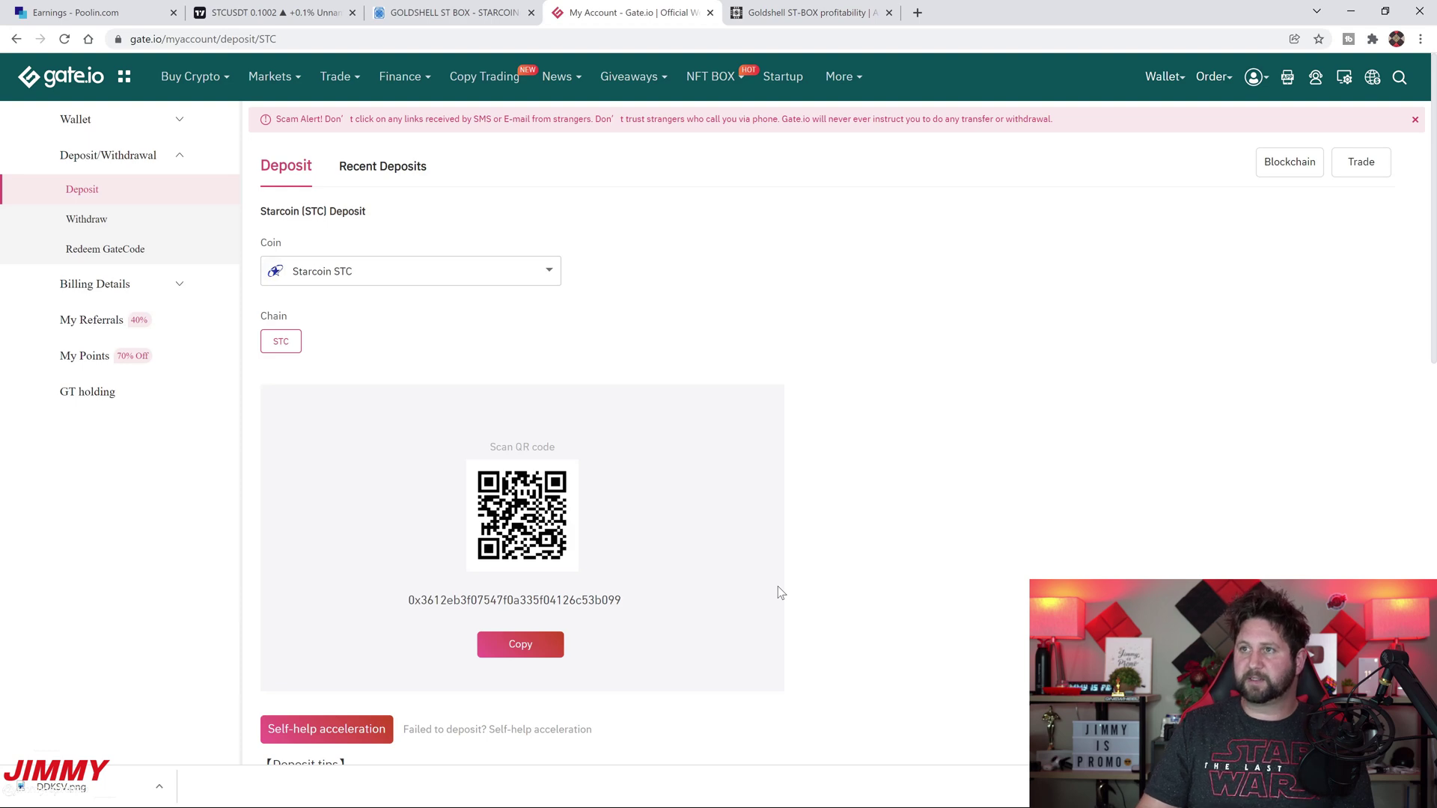
click(160, 7)
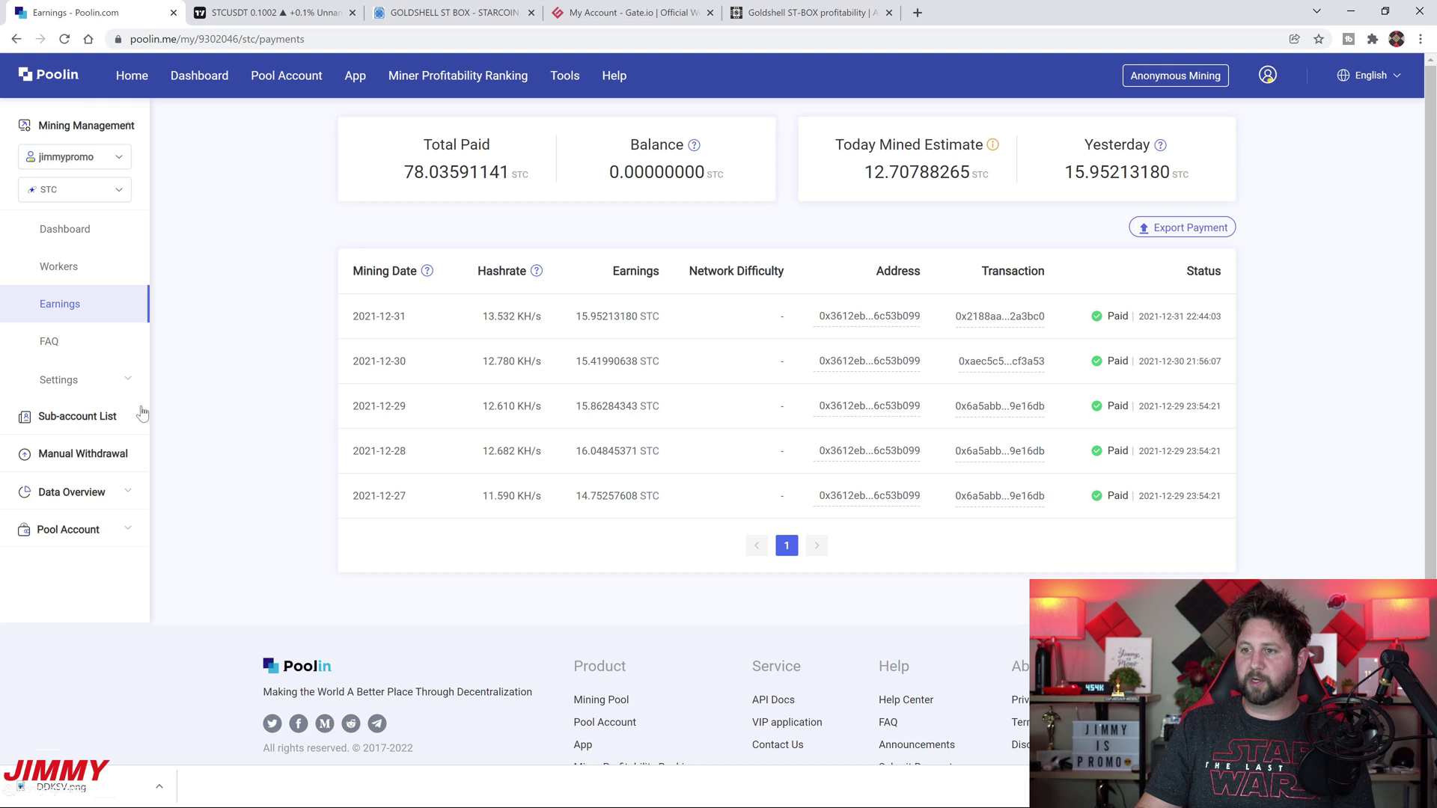
In Poolin's Withdrawal Setting, switch the coin to CKB and back to STC
click(101, 382)
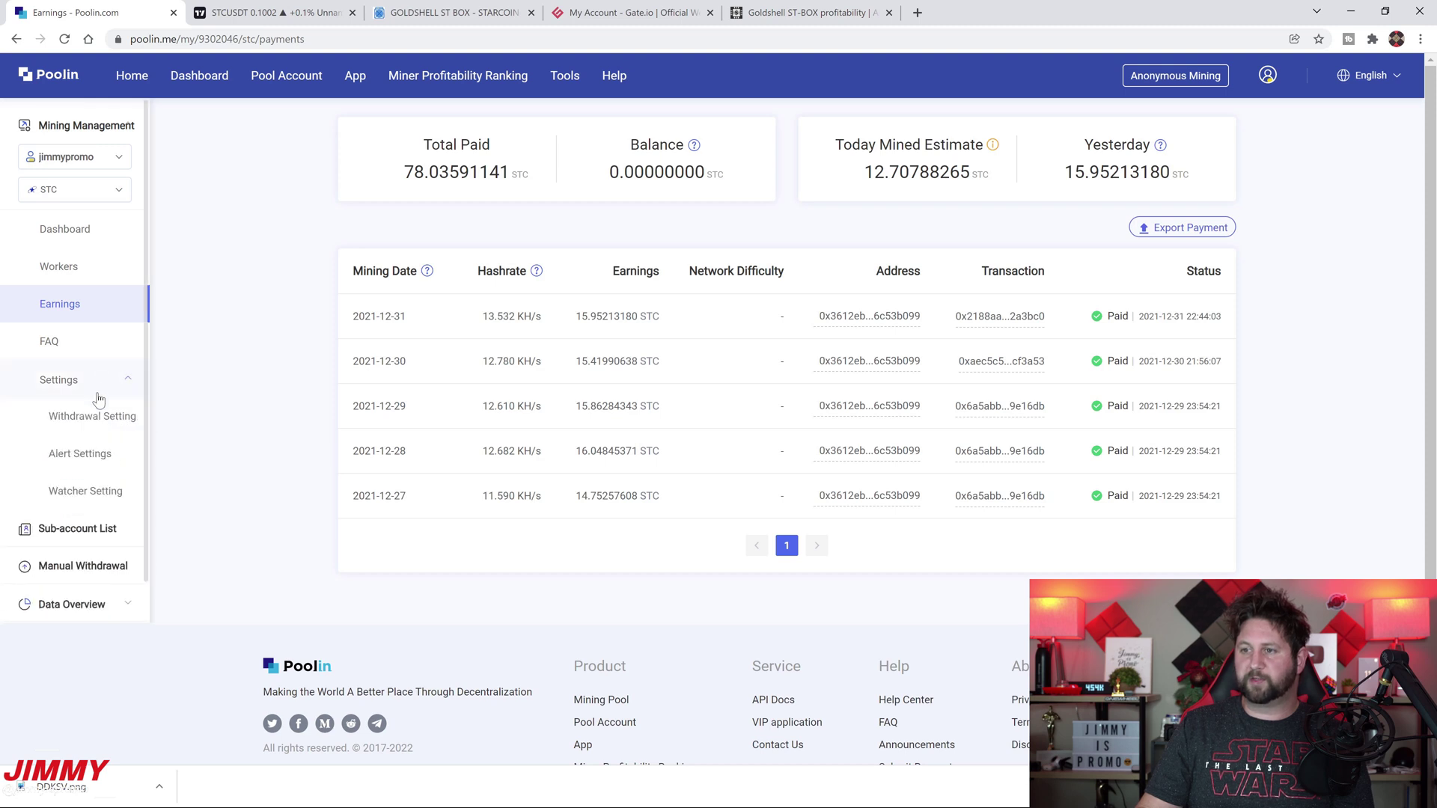
click(98, 421)
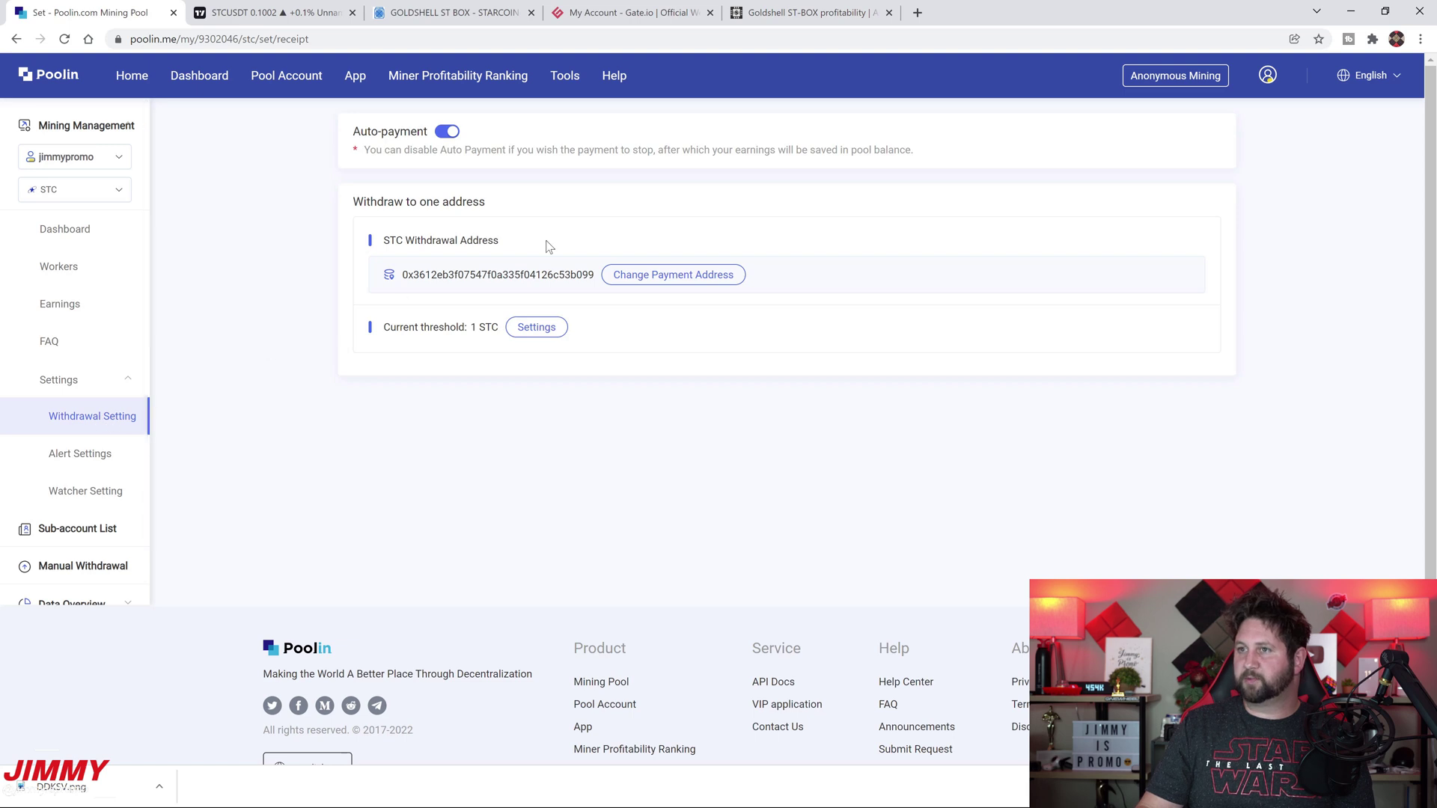
click(75, 189)
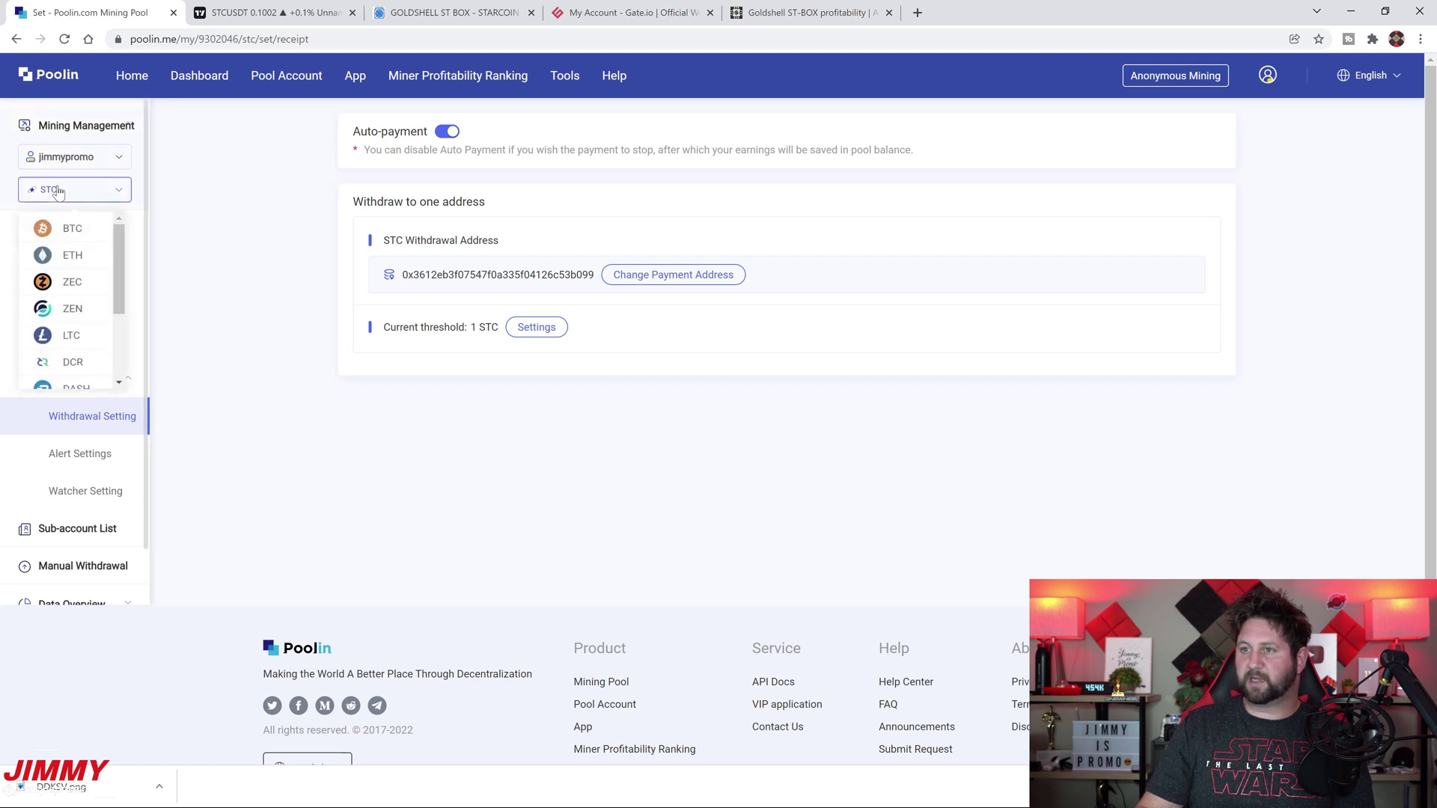
scroll(75, 314, down, 3)
scroll(74, 318, up, 3)
scroll(79, 325, down, 3)
click(74, 294)
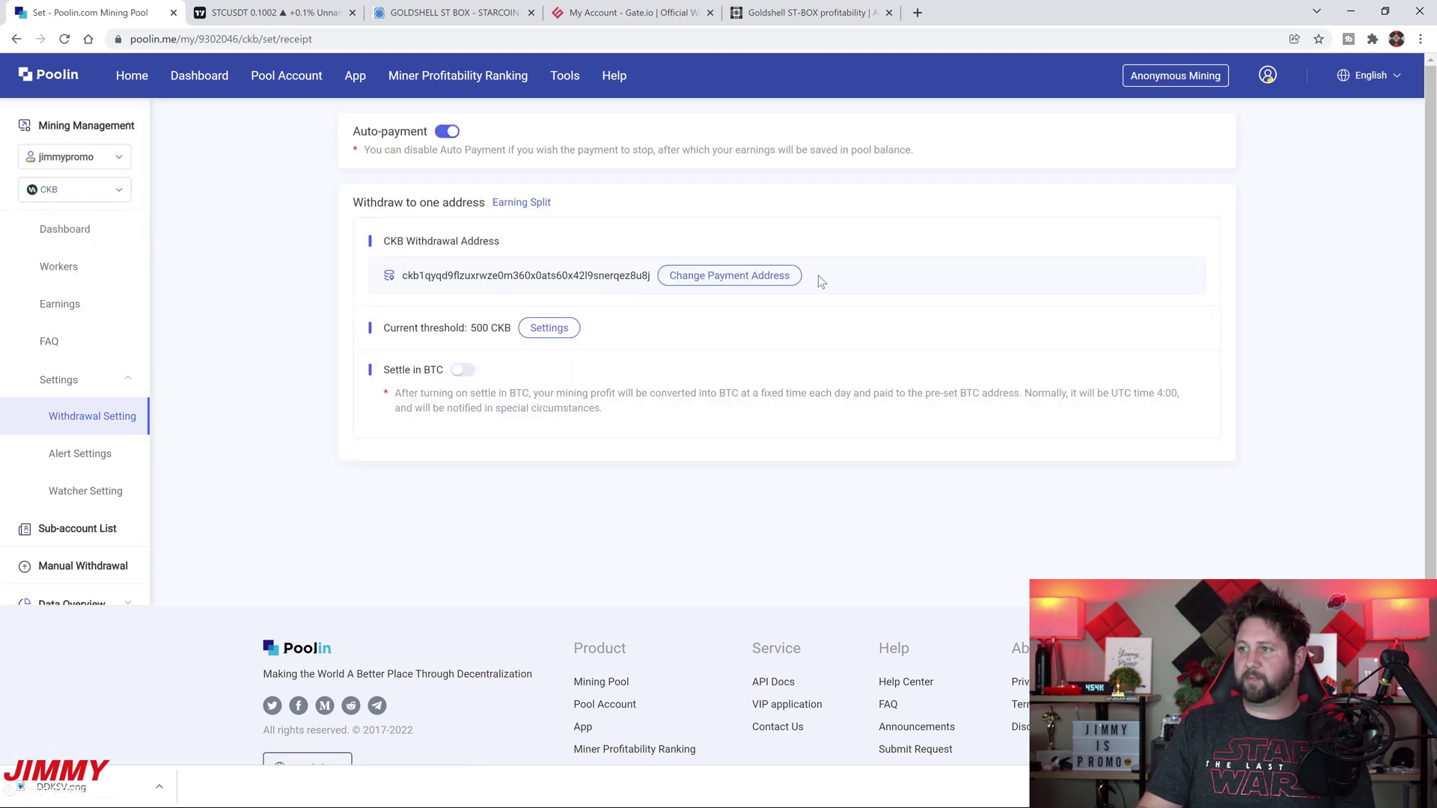
click(114, 192)
scroll(77, 300, down, 5)
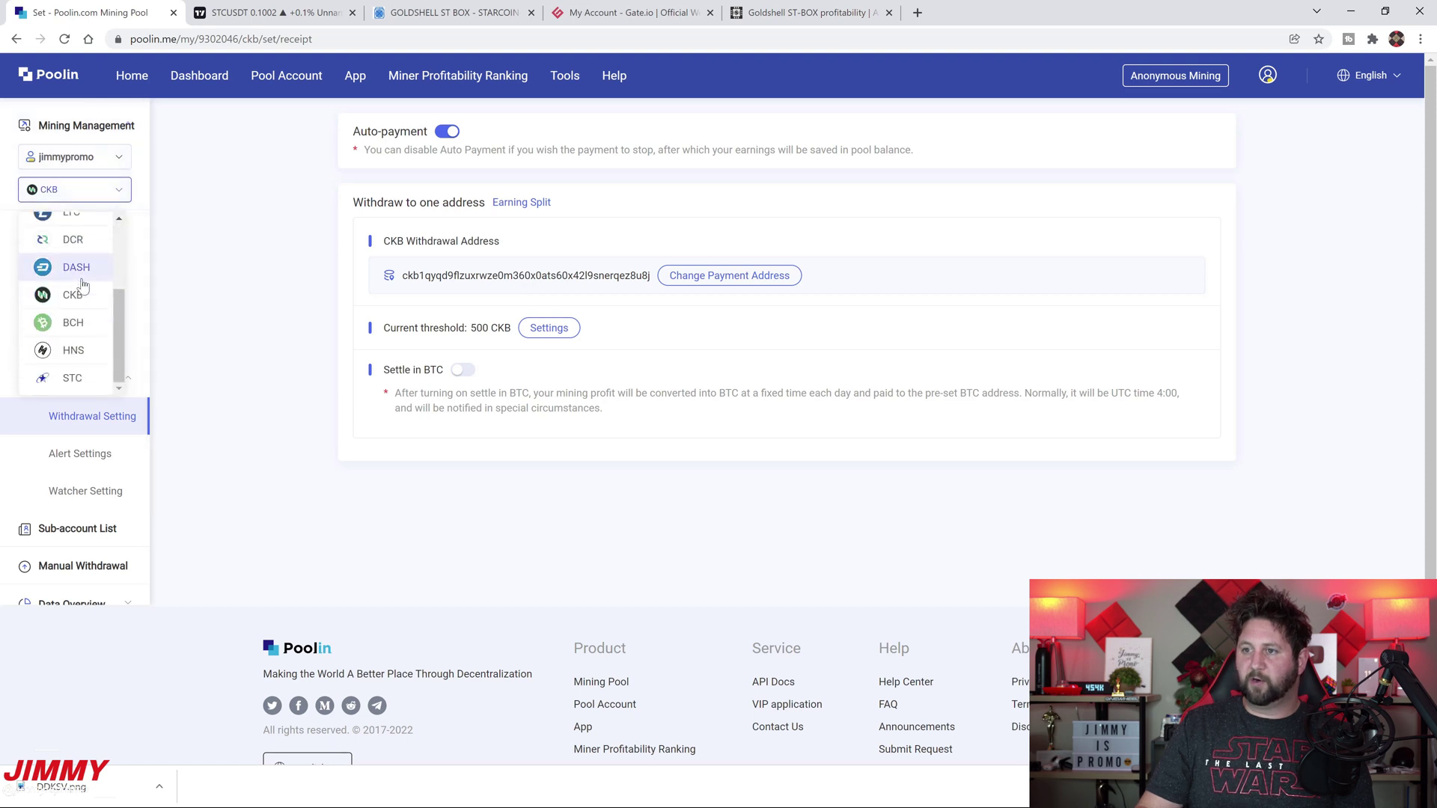
click(73, 378)
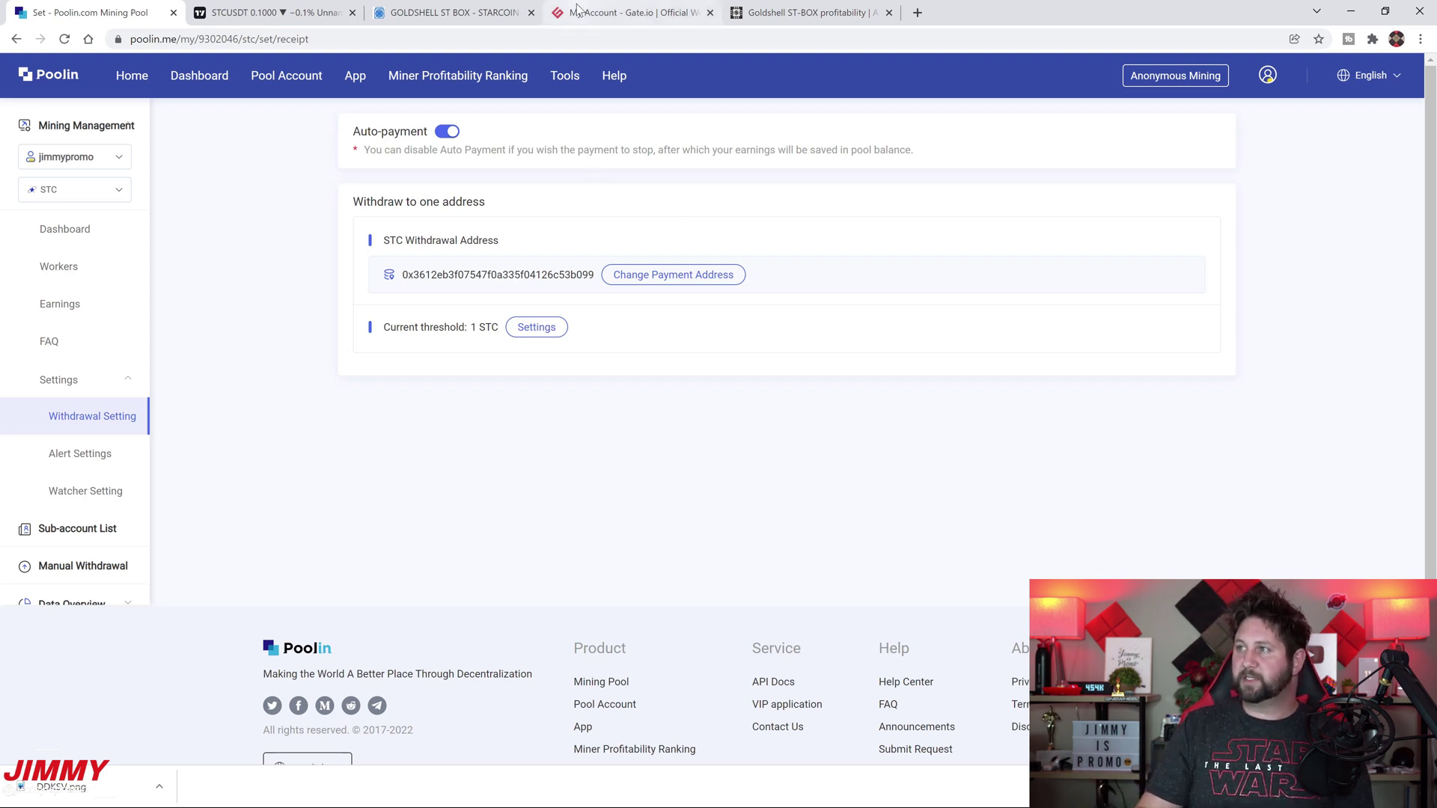
Check the STC withdrawal address against Gate.io's deposit address, then return to the STC dashboard
click(633, 13)
click(377, 283)
click(711, 292)
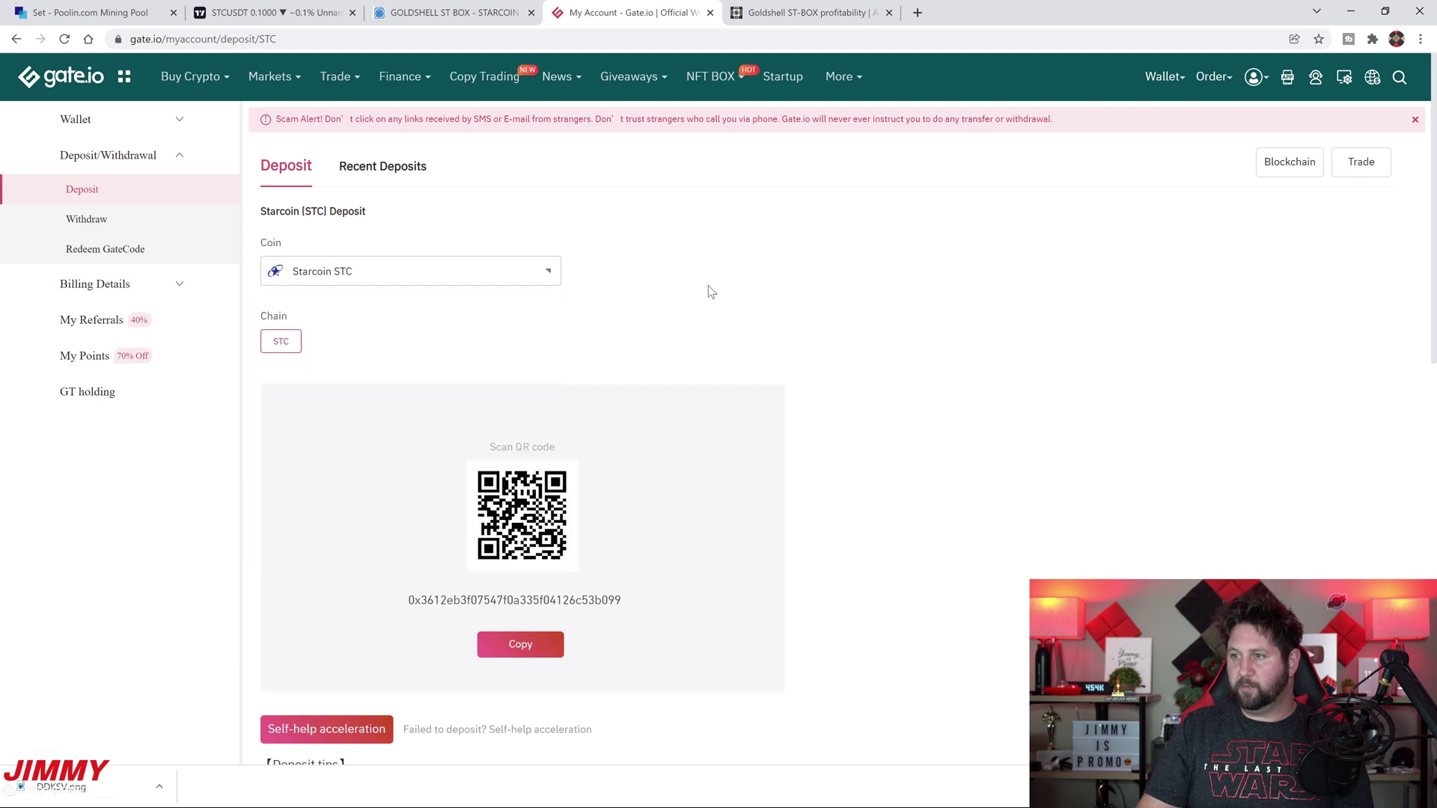
click(142, 13)
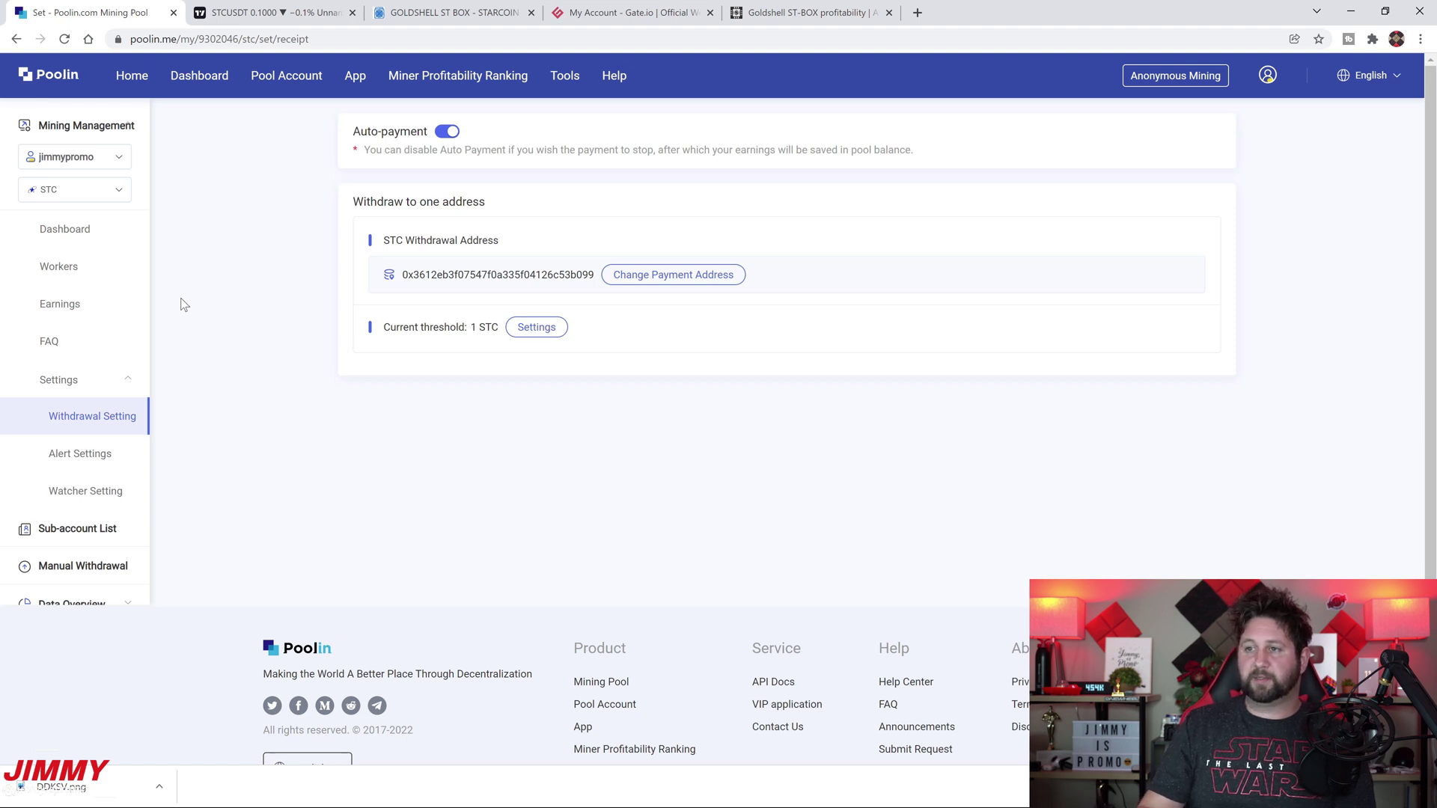
click(88, 244)
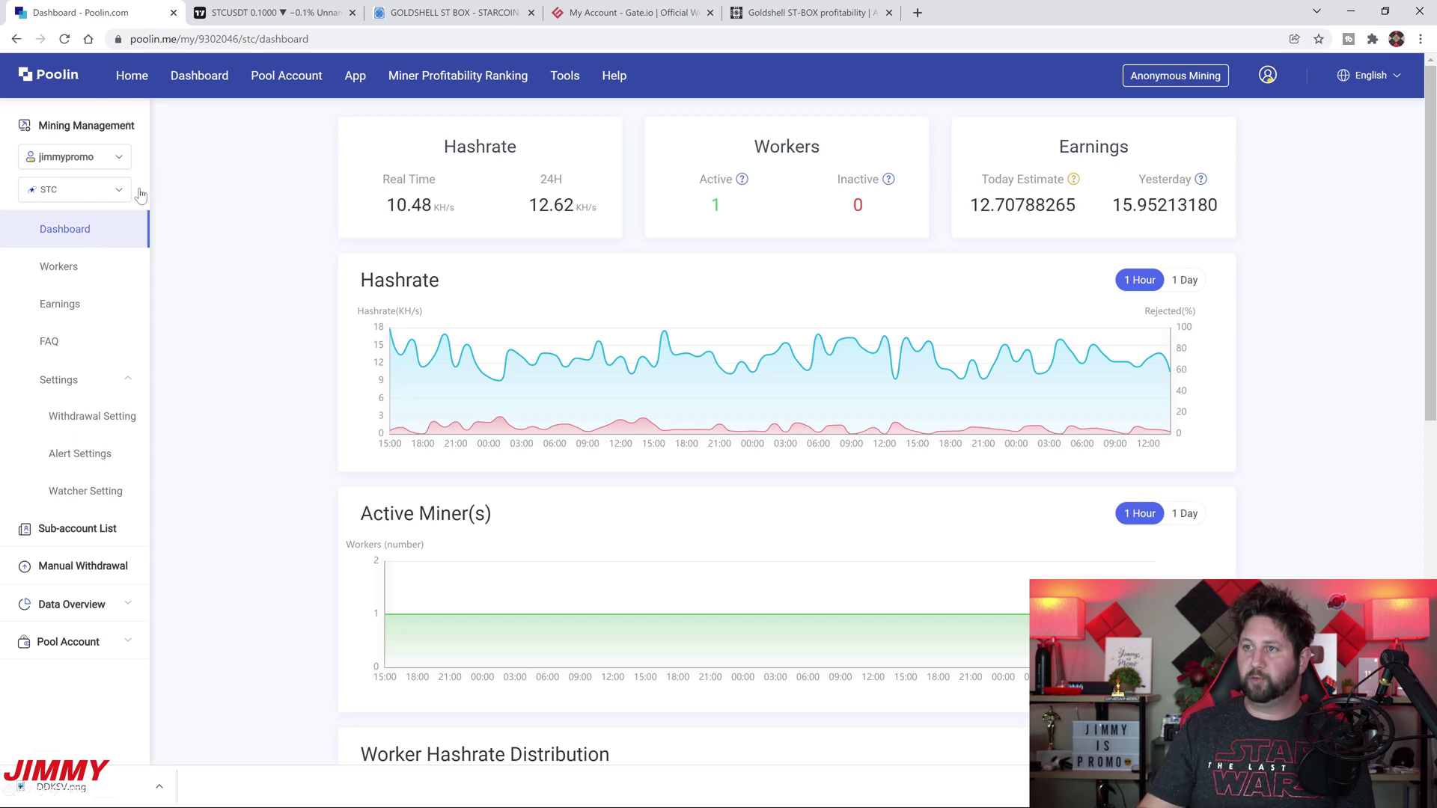
Flip through the ST-BOX marketplace, Gate.io deposit, profitability and STCUSDT chart tabs, ending on Poolin
click(411, 20)
click(629, 12)
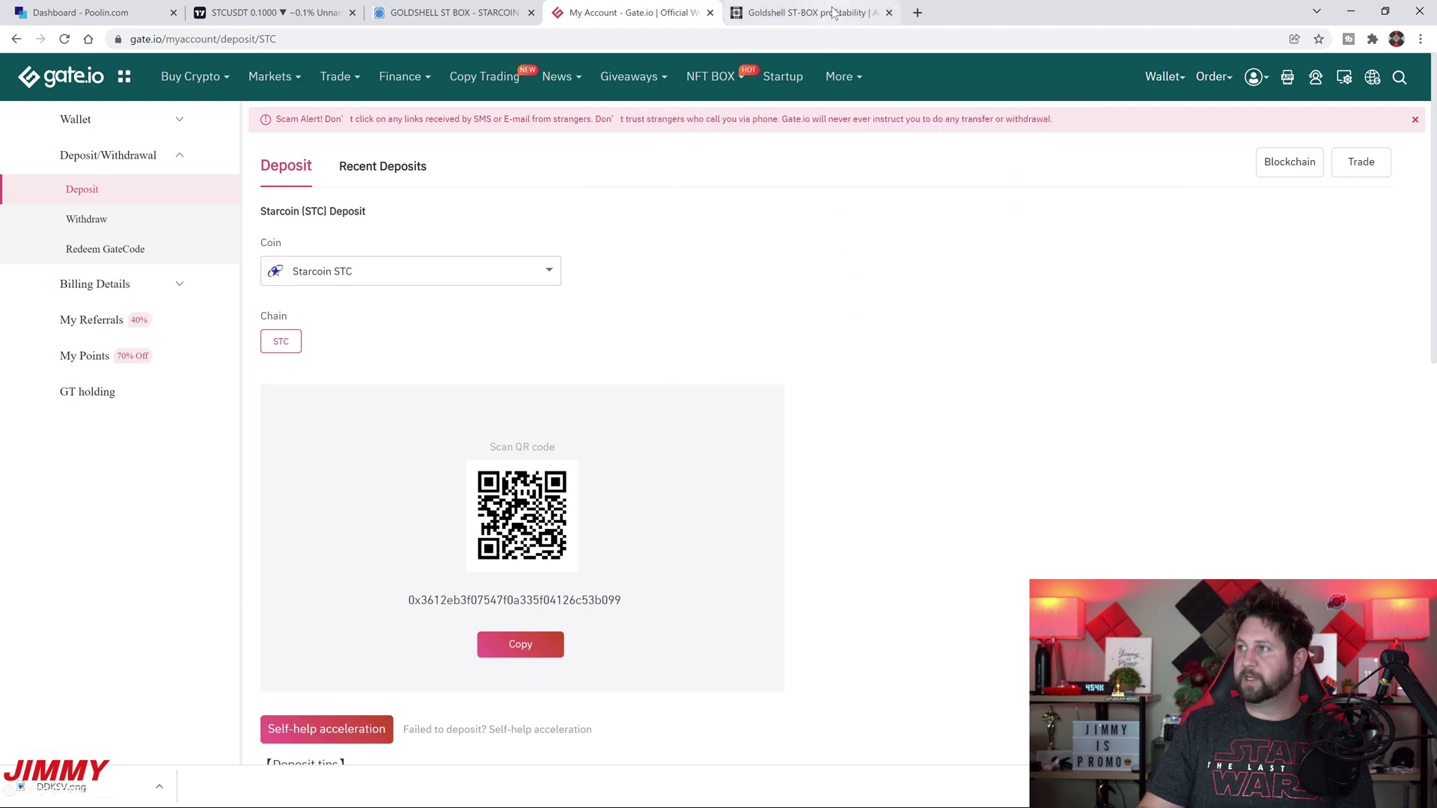
click(808, 13)
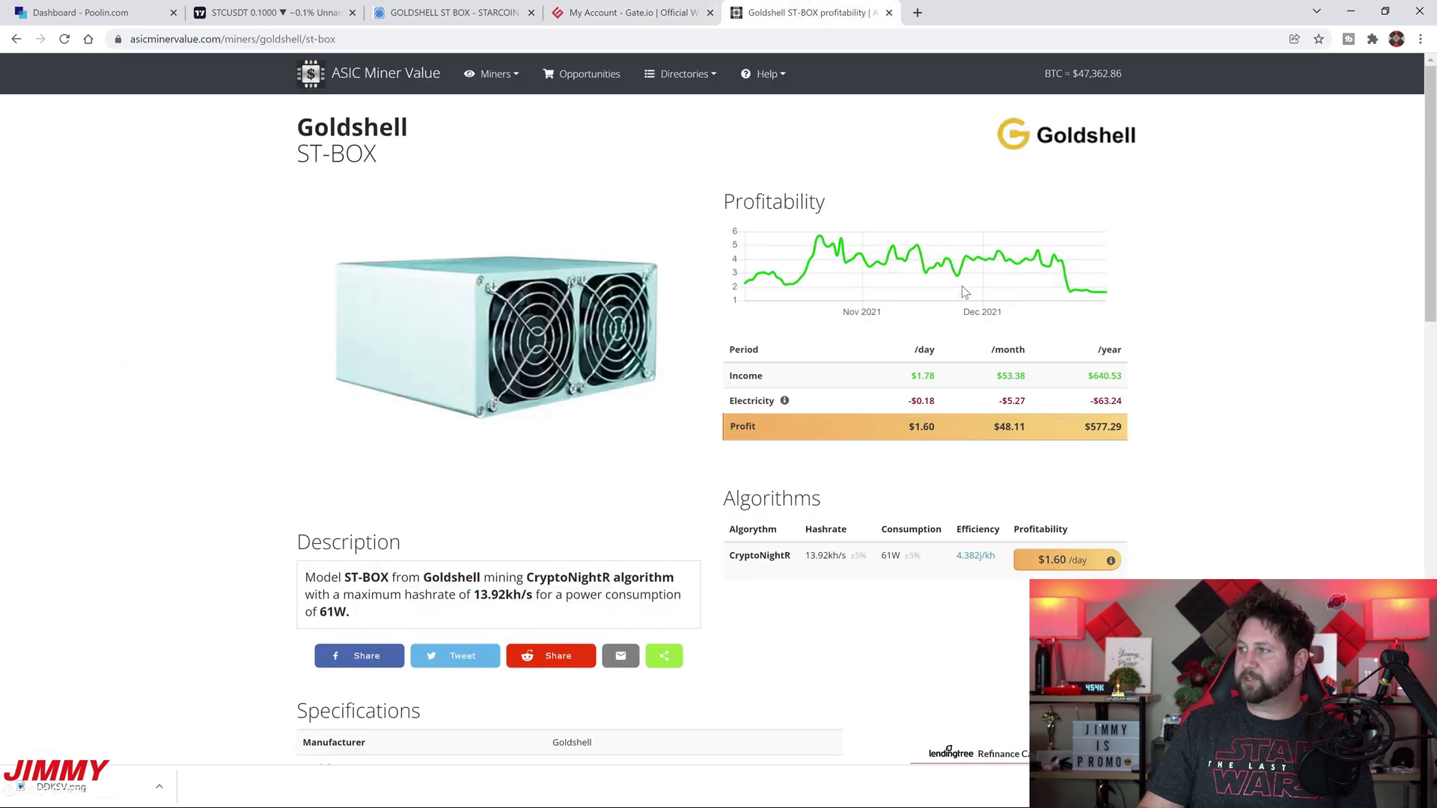
click(274, 10)
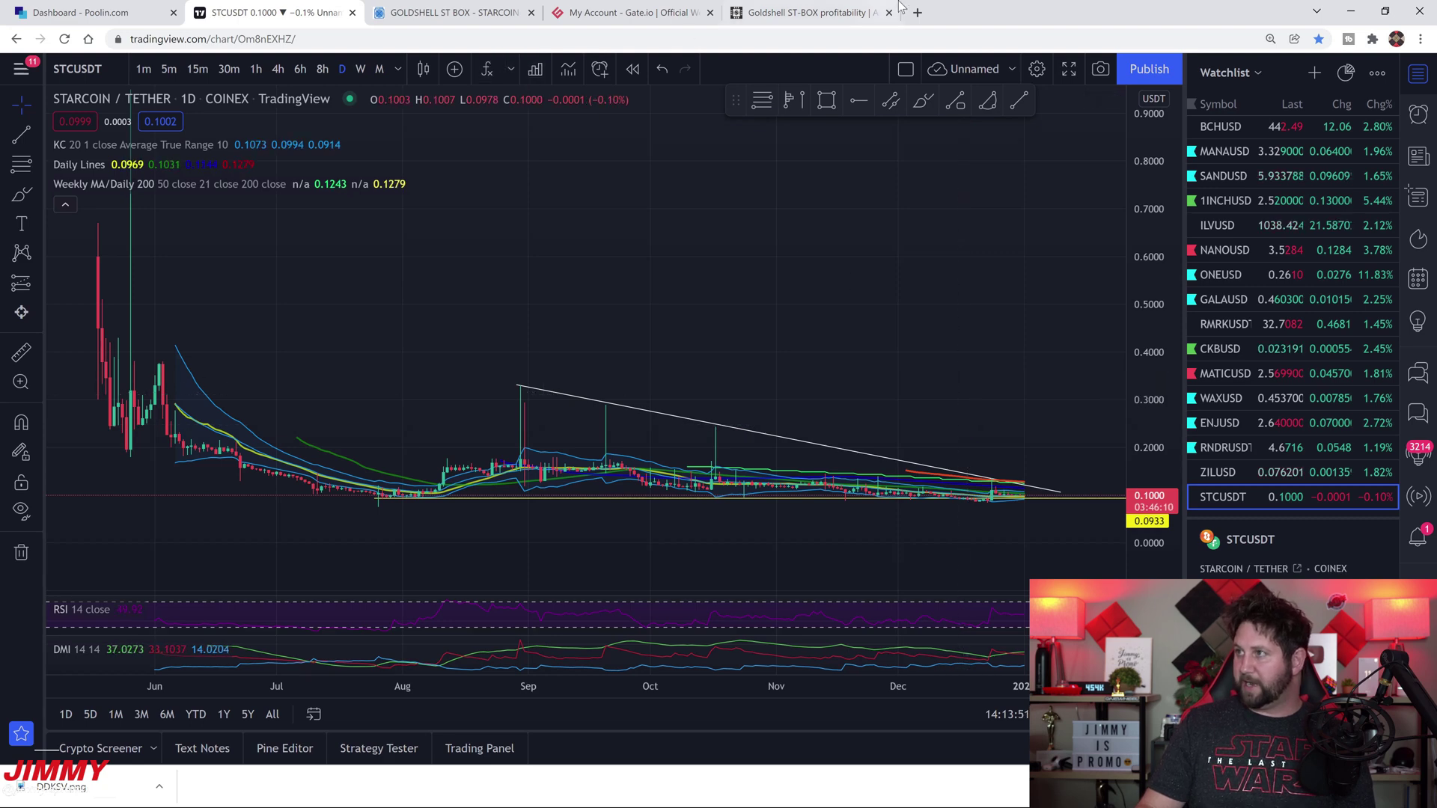
click(830, 12)
click(636, 12)
click(449, 12)
click(218, 11)
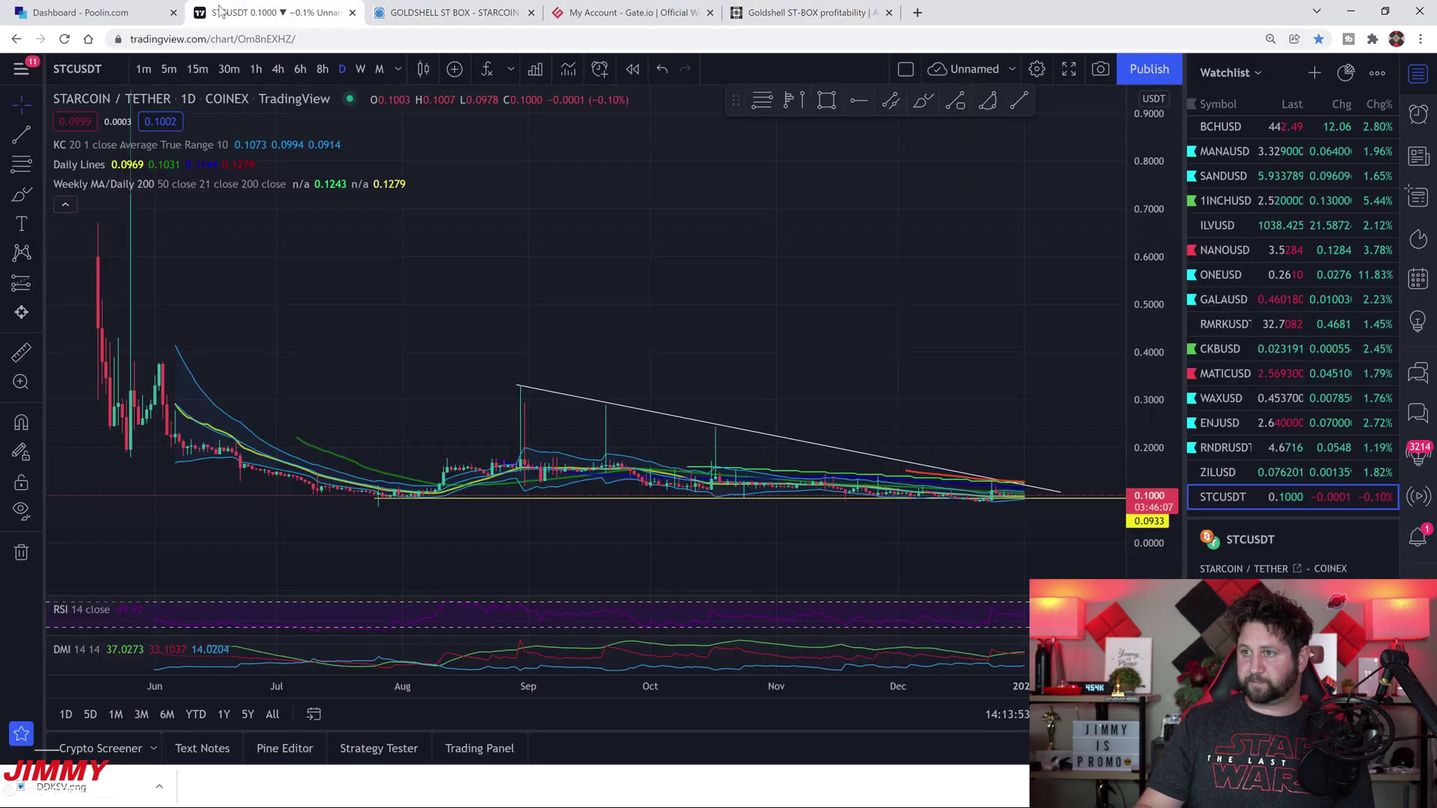
click(82, 12)
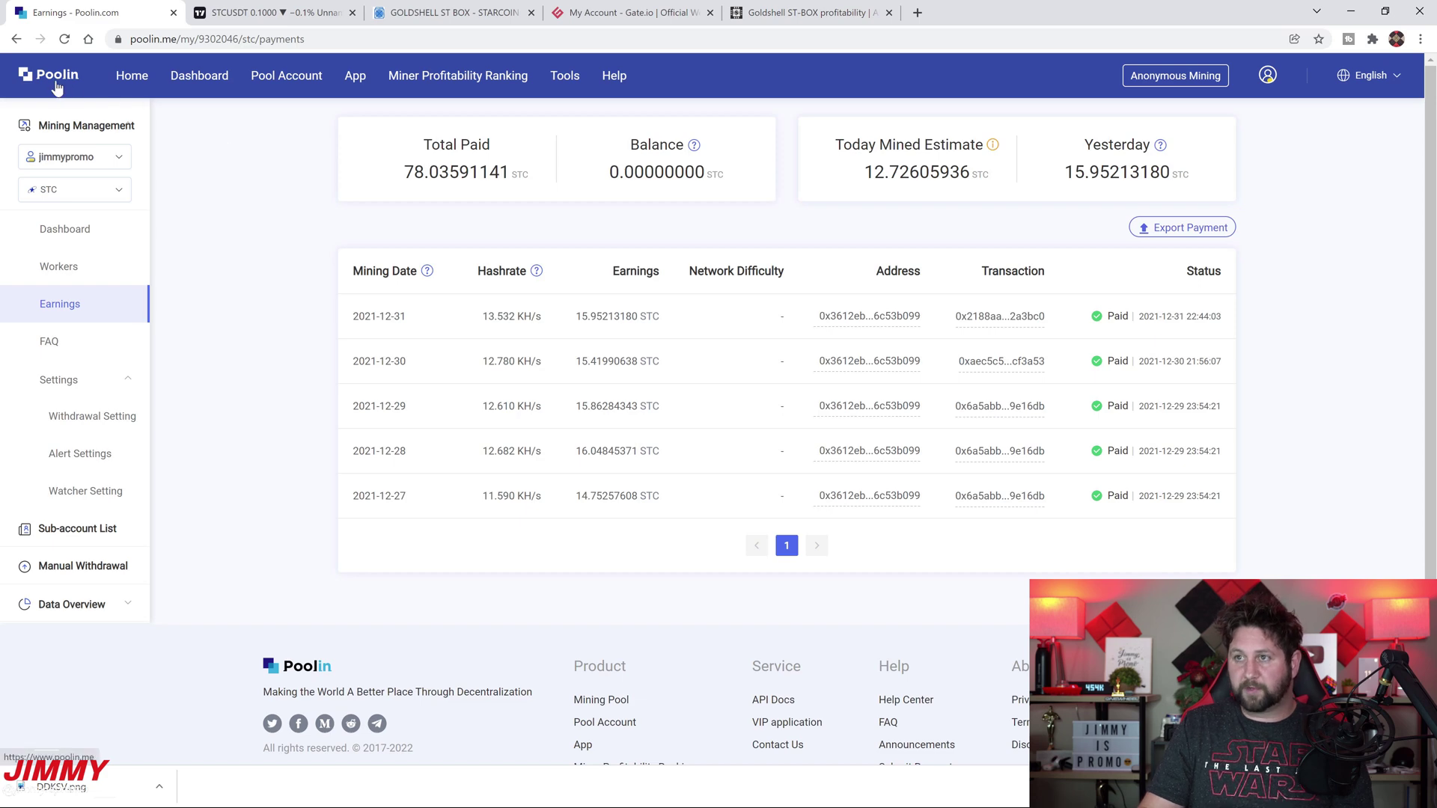
On Poolin's home page, expand the STC row to view its coin details
click(117, 77)
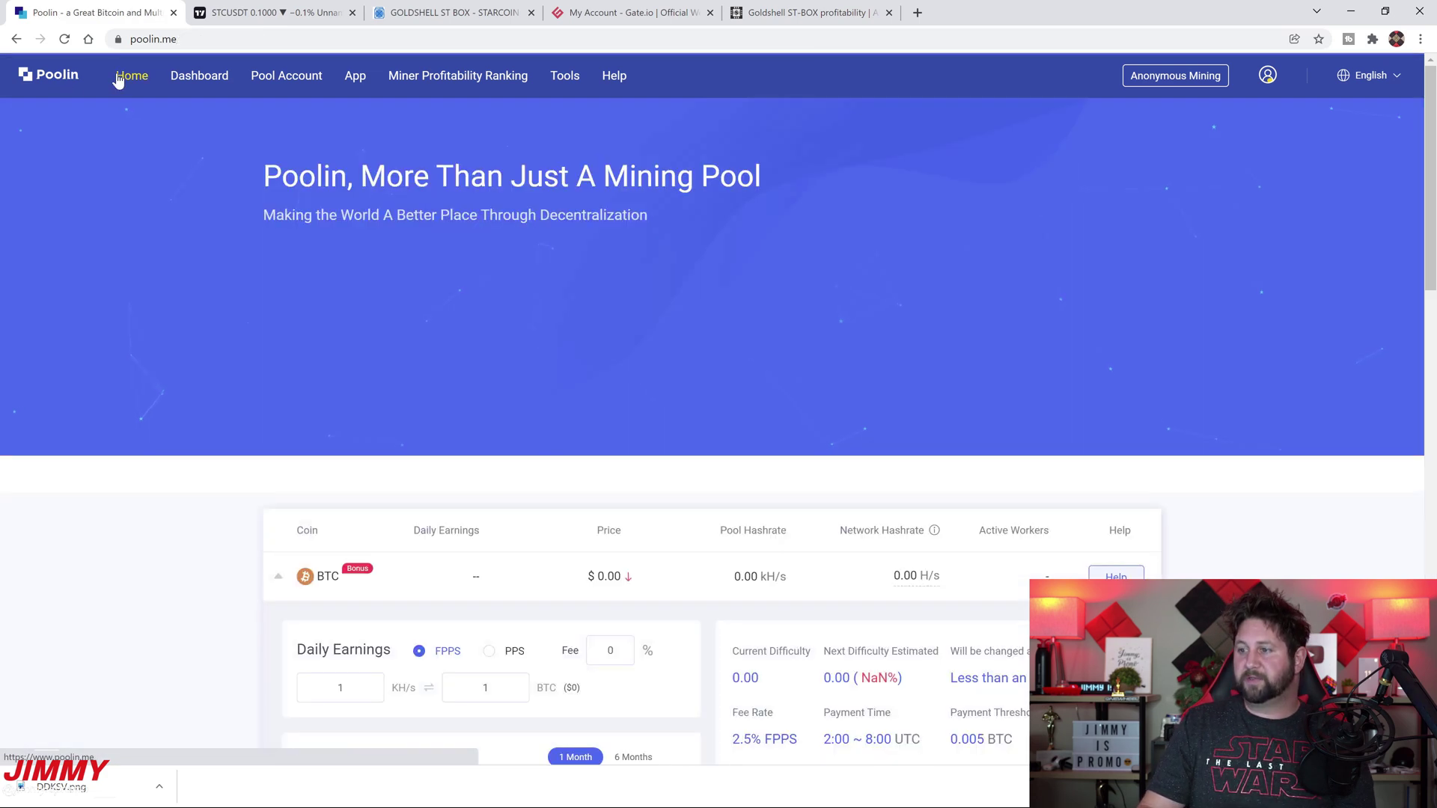
scroll(259, 505, down, 10)
scroll(256, 507, down, 4)
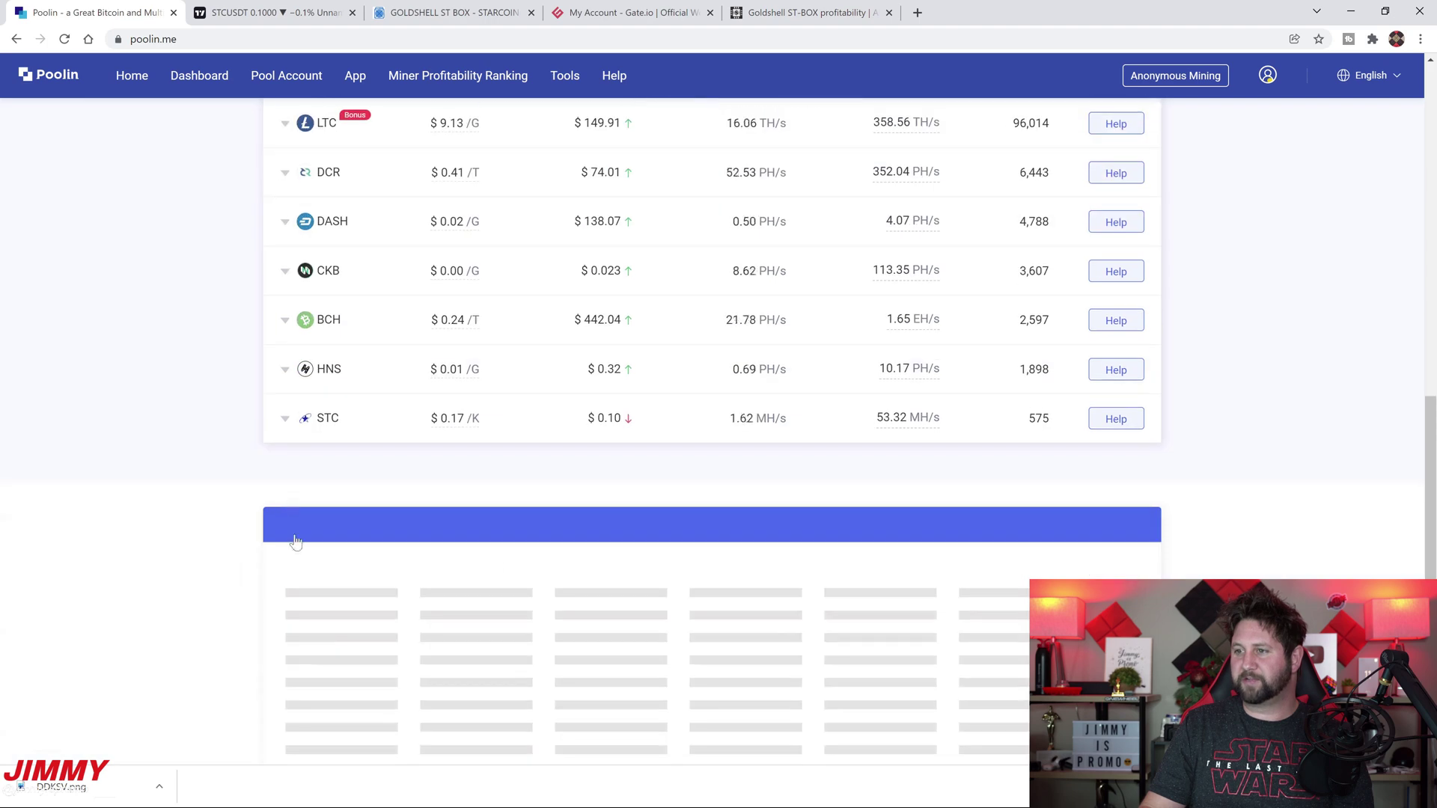
click(748, 417)
scroll(857, 416, up, 2)
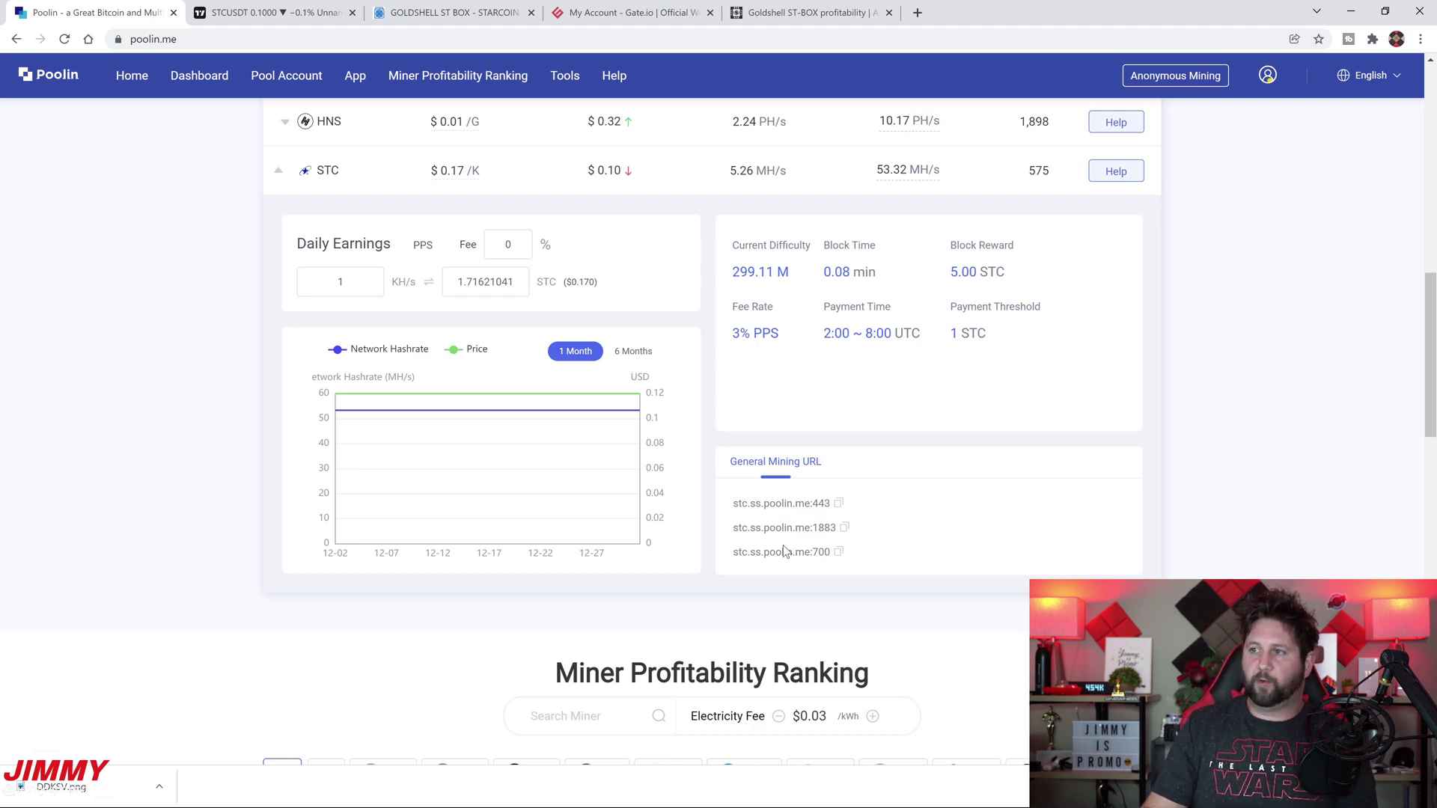
scroll(783, 551, up, 20)
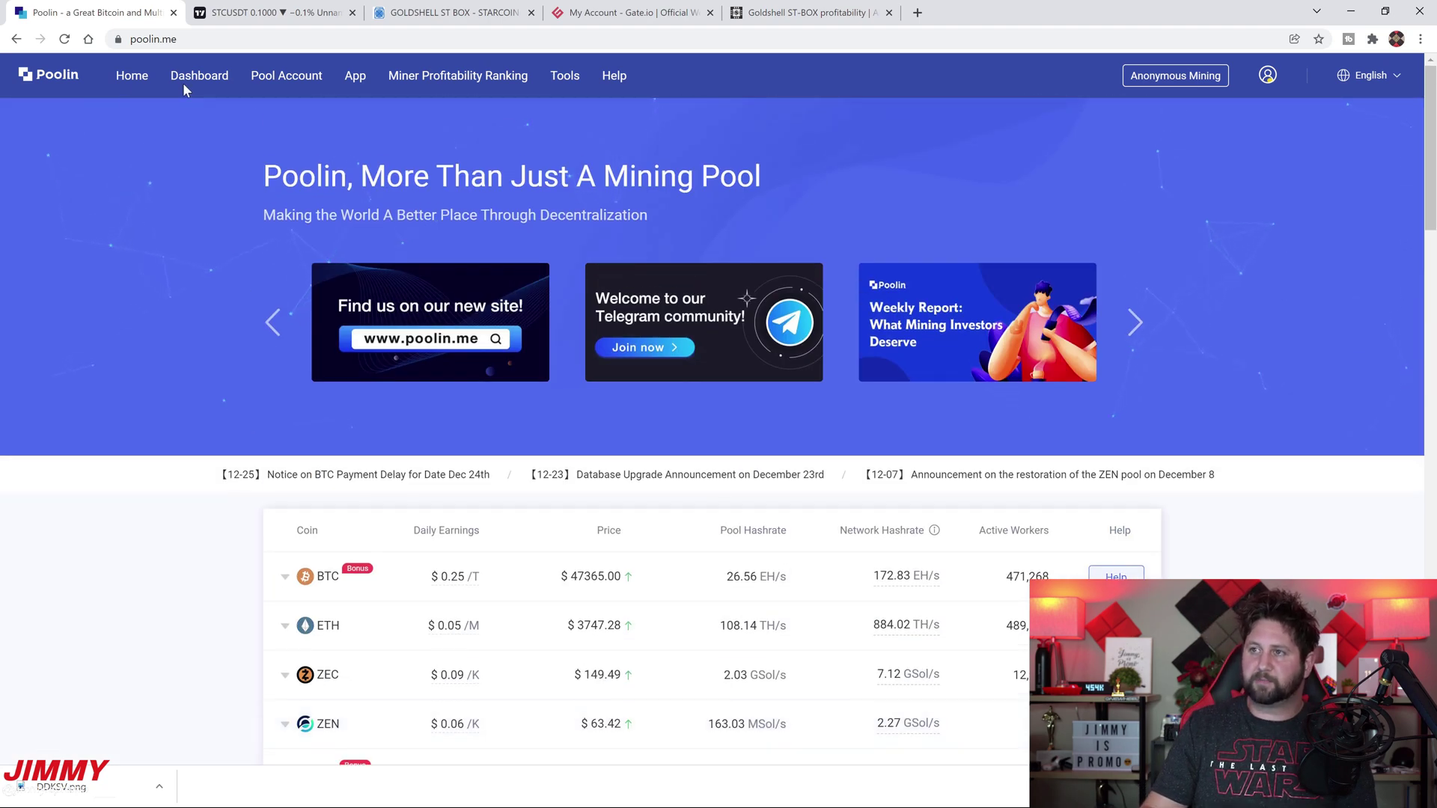
View the STC mining dashboard and worker list, then minimize Chrome to show the desktop
click(184, 78)
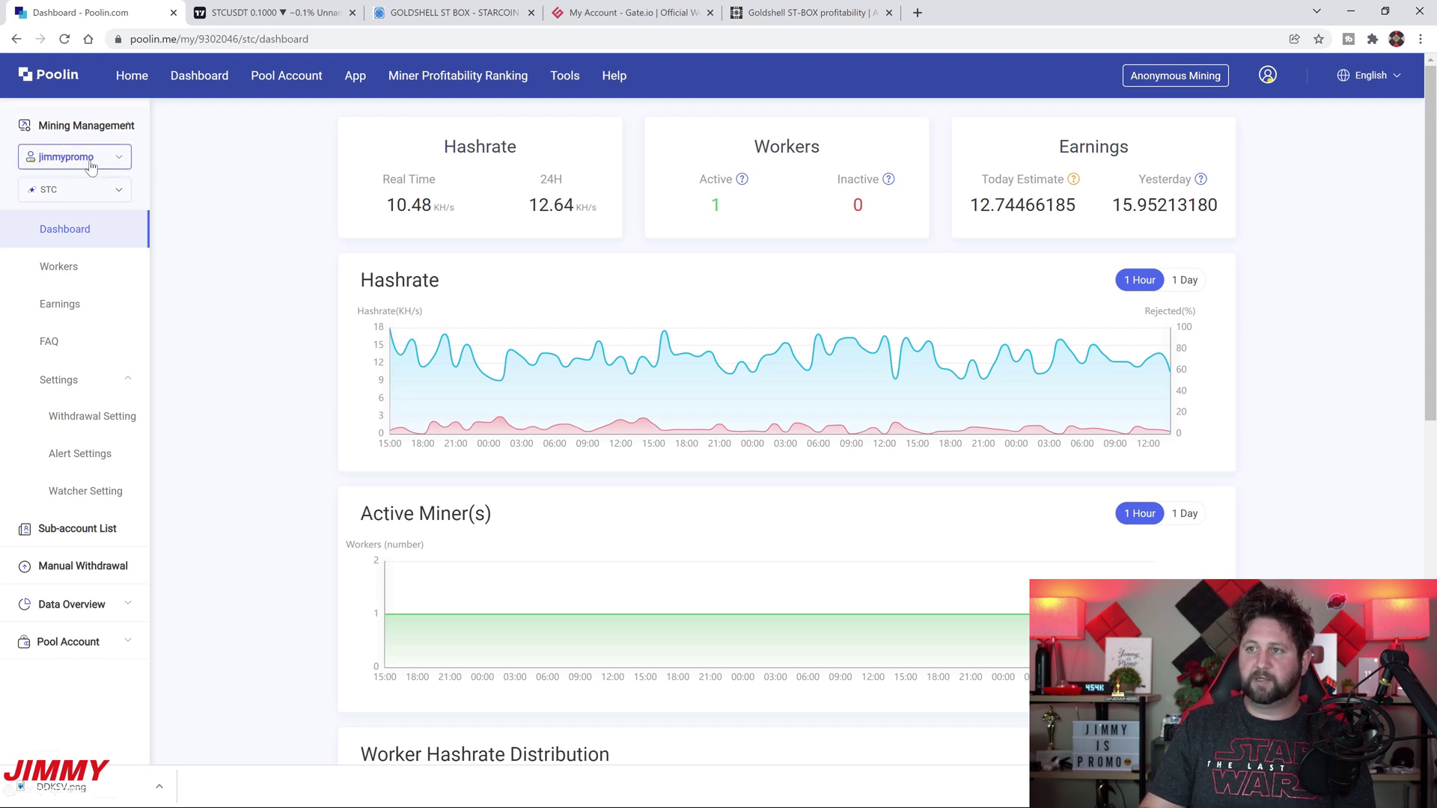
scroll(280, 372, down, 9)
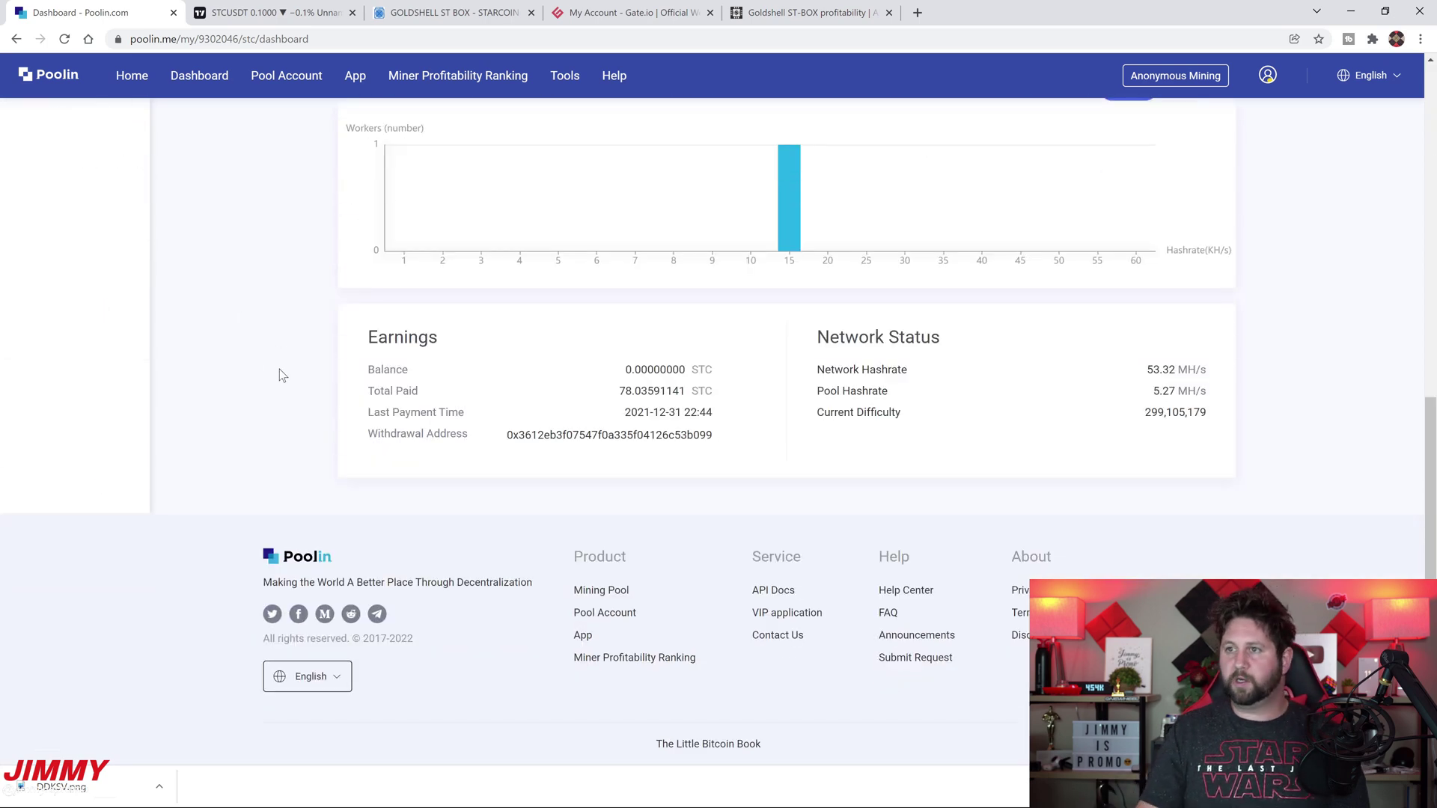
scroll(280, 372, up, 10)
click(119, 275)
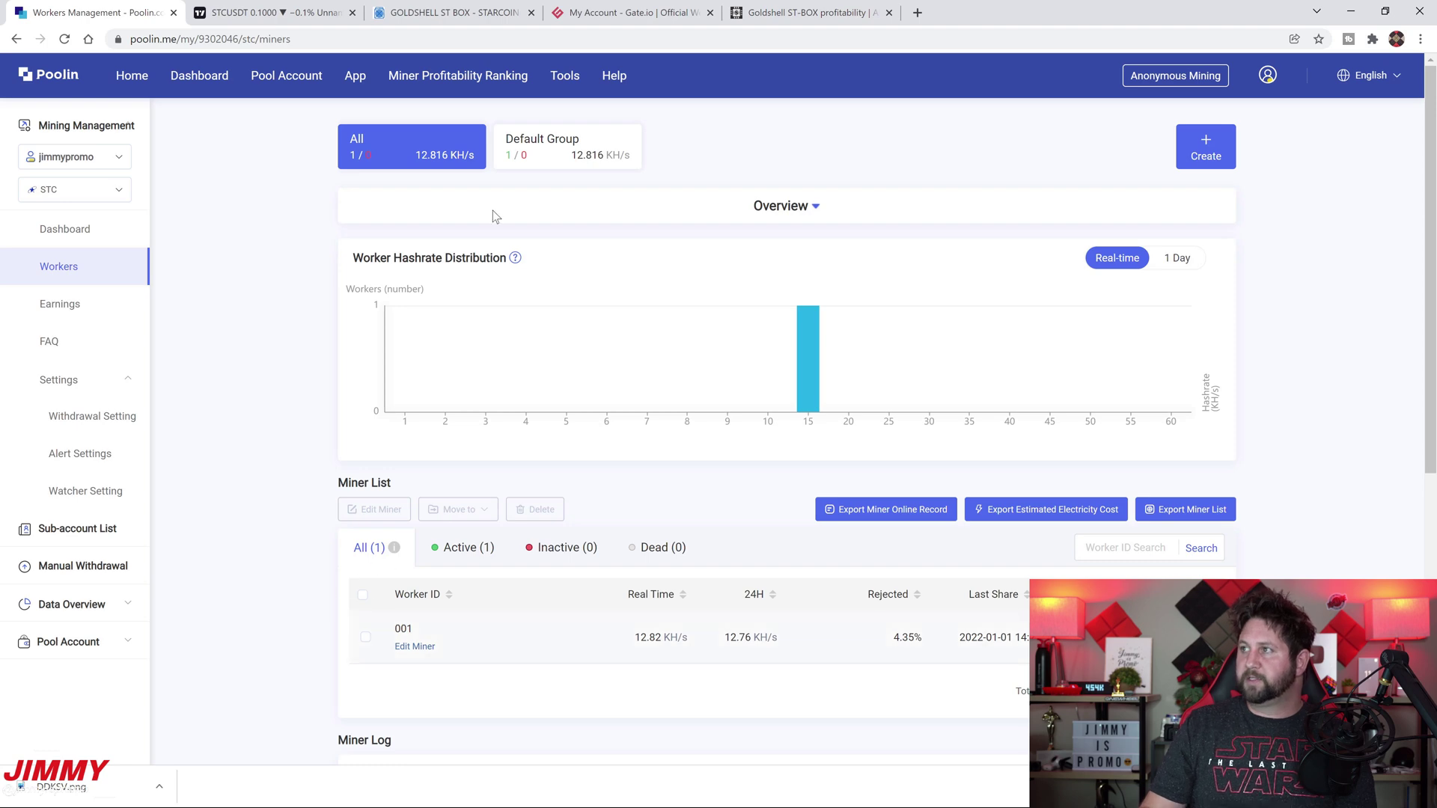
click(1360, 9)
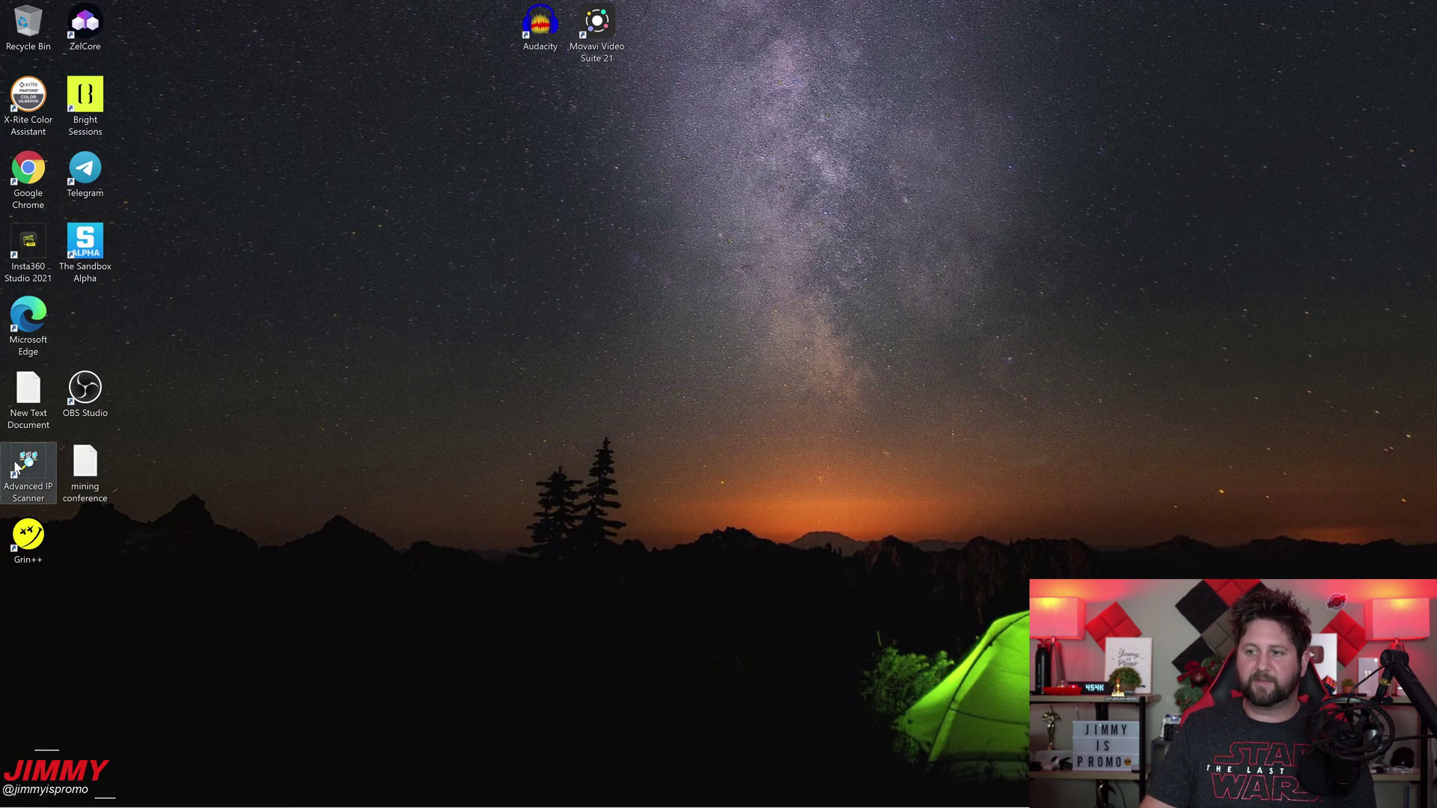
Scan 192.168.1.1-254 in Advanced IP Scanner and open STC.001's HTTP page at 192.168.1.152
double_click(26, 481)
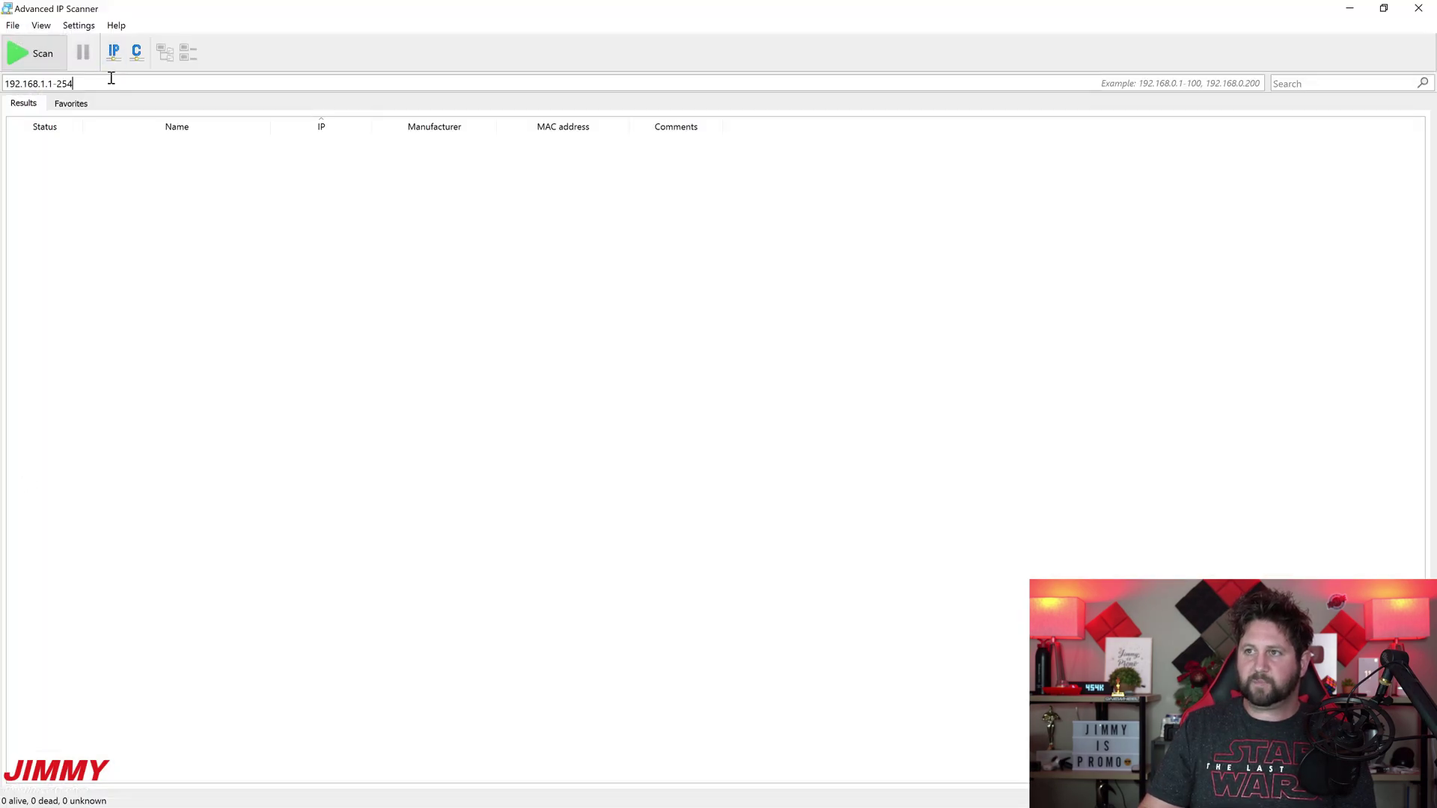
click(43, 60)
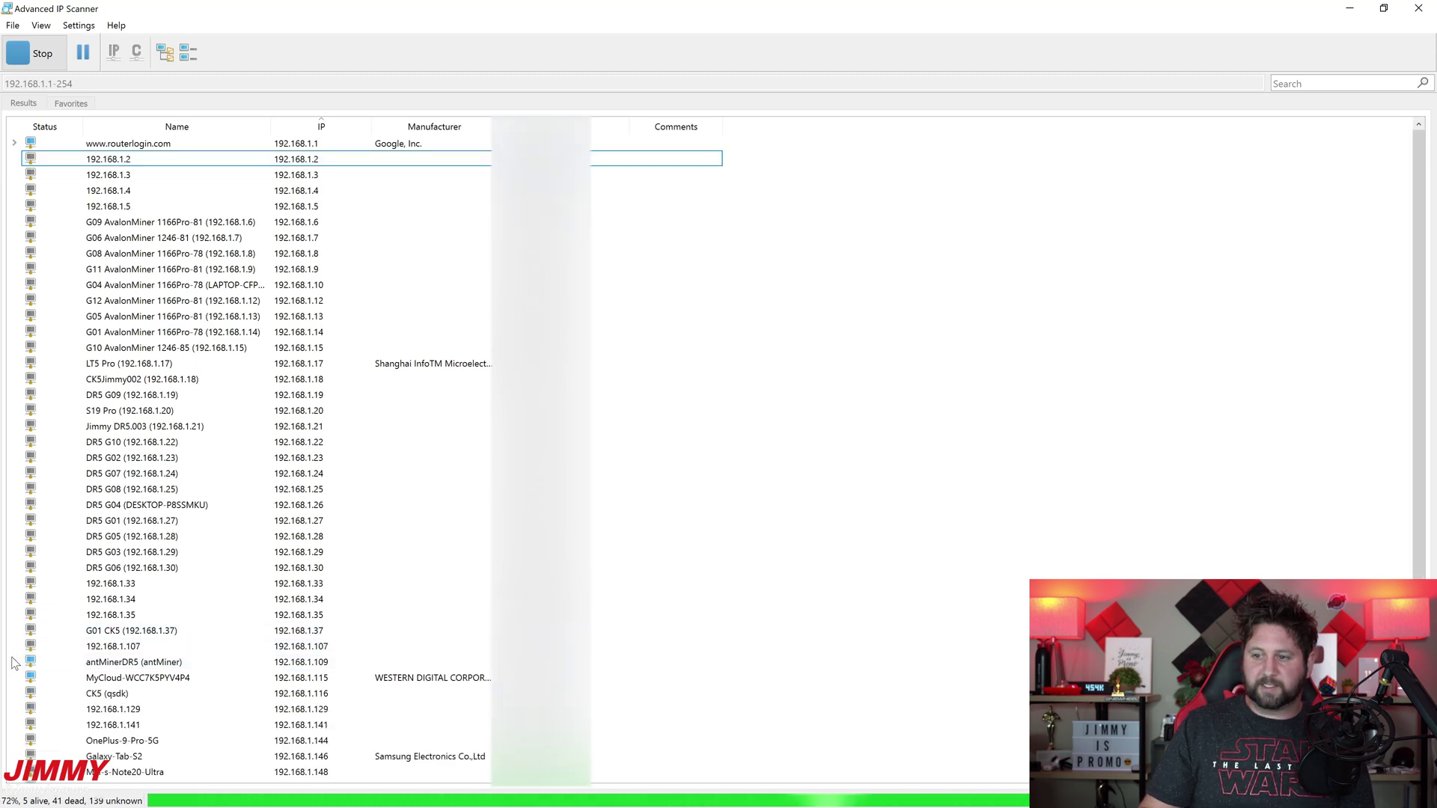
click(14, 662)
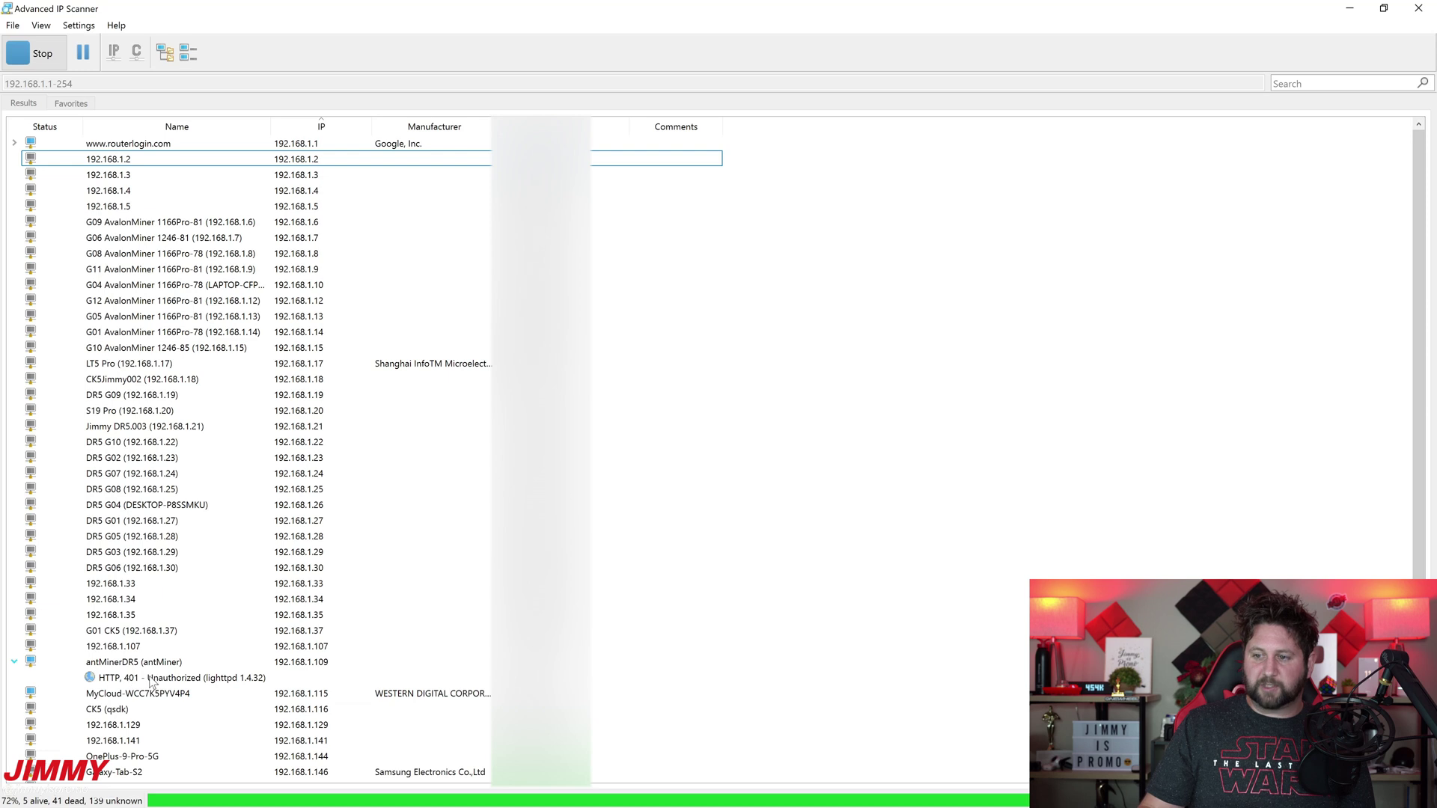
click(14, 661)
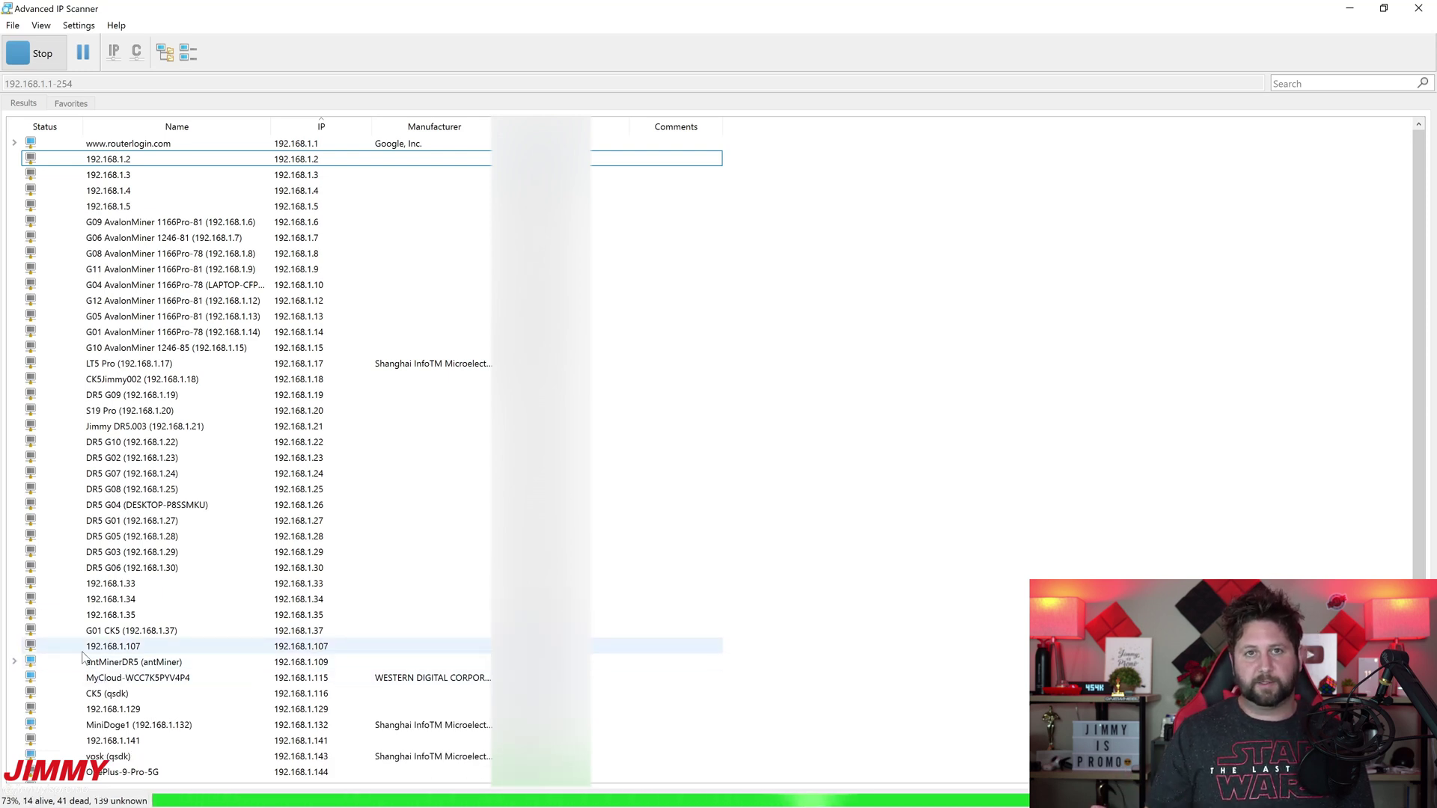
scroll(43, 656, down, 2)
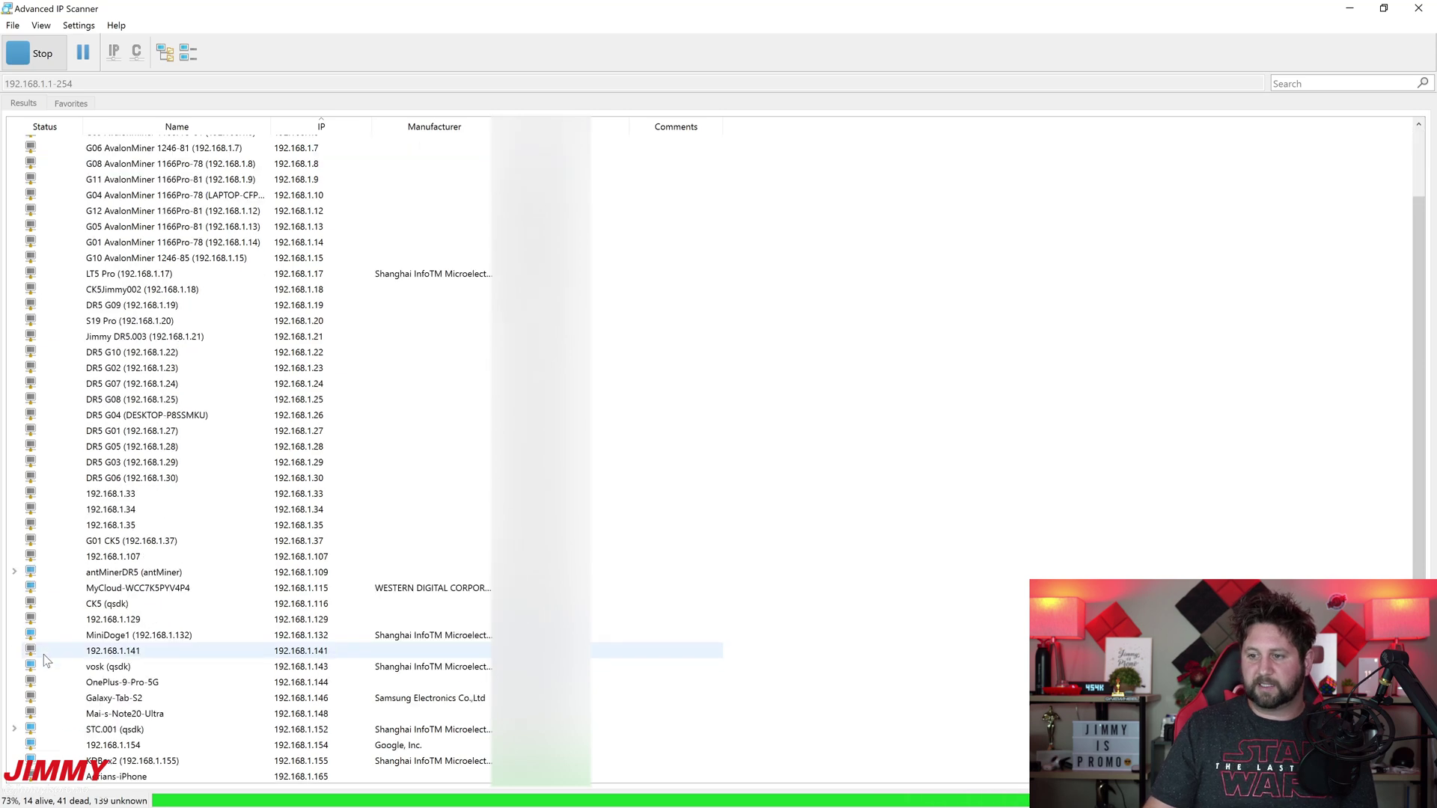
scroll(43, 656, down, 2)
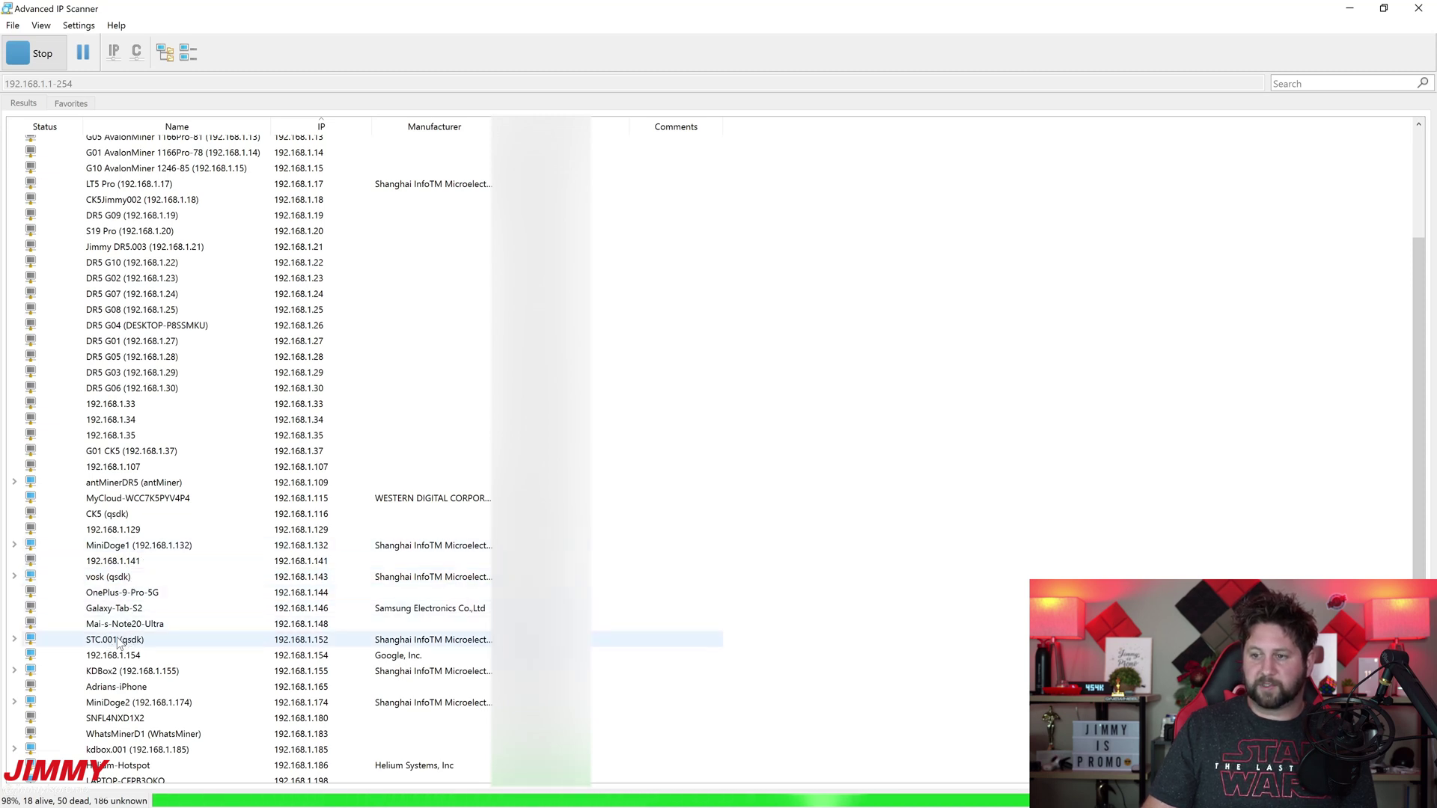
click(14, 640)
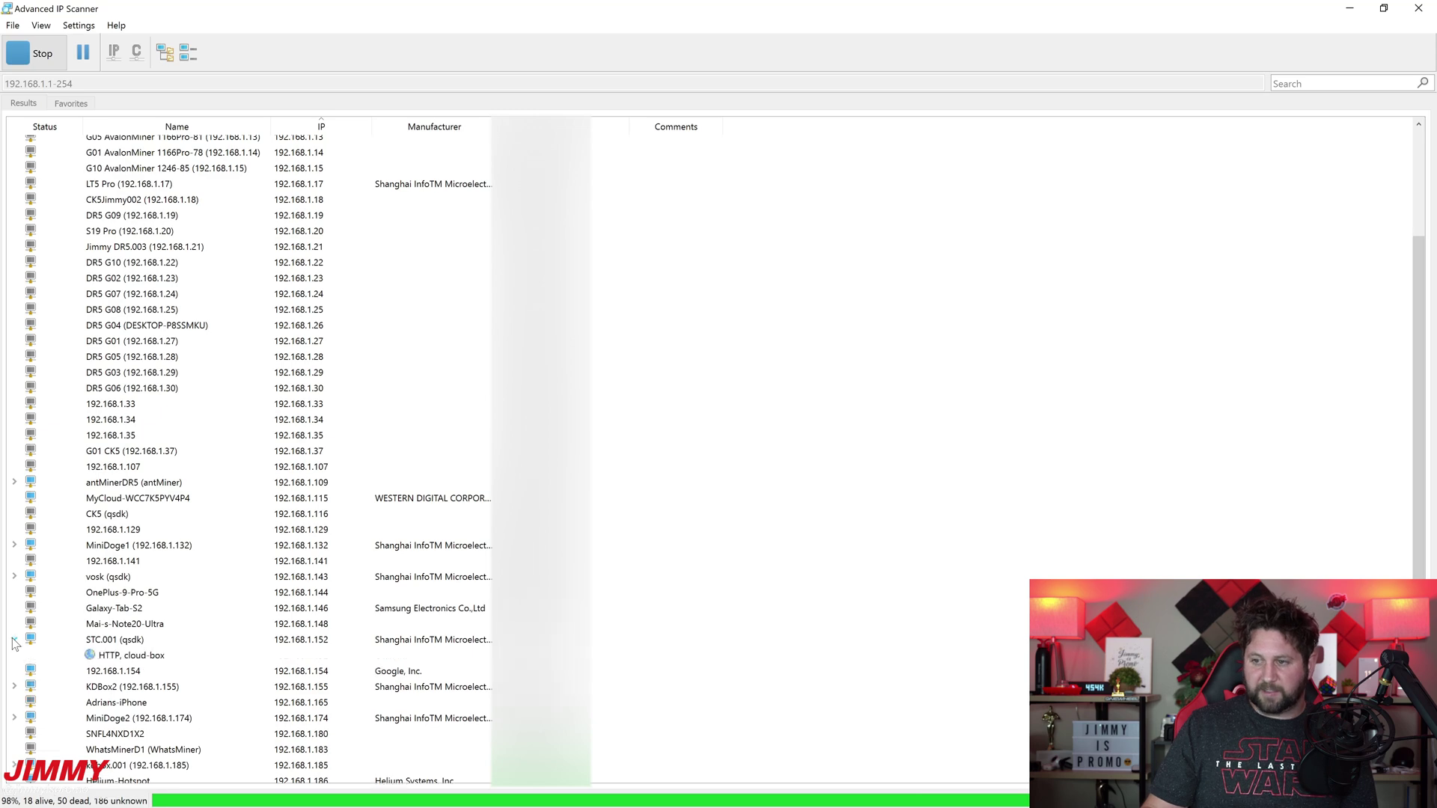
double_click(120, 657)
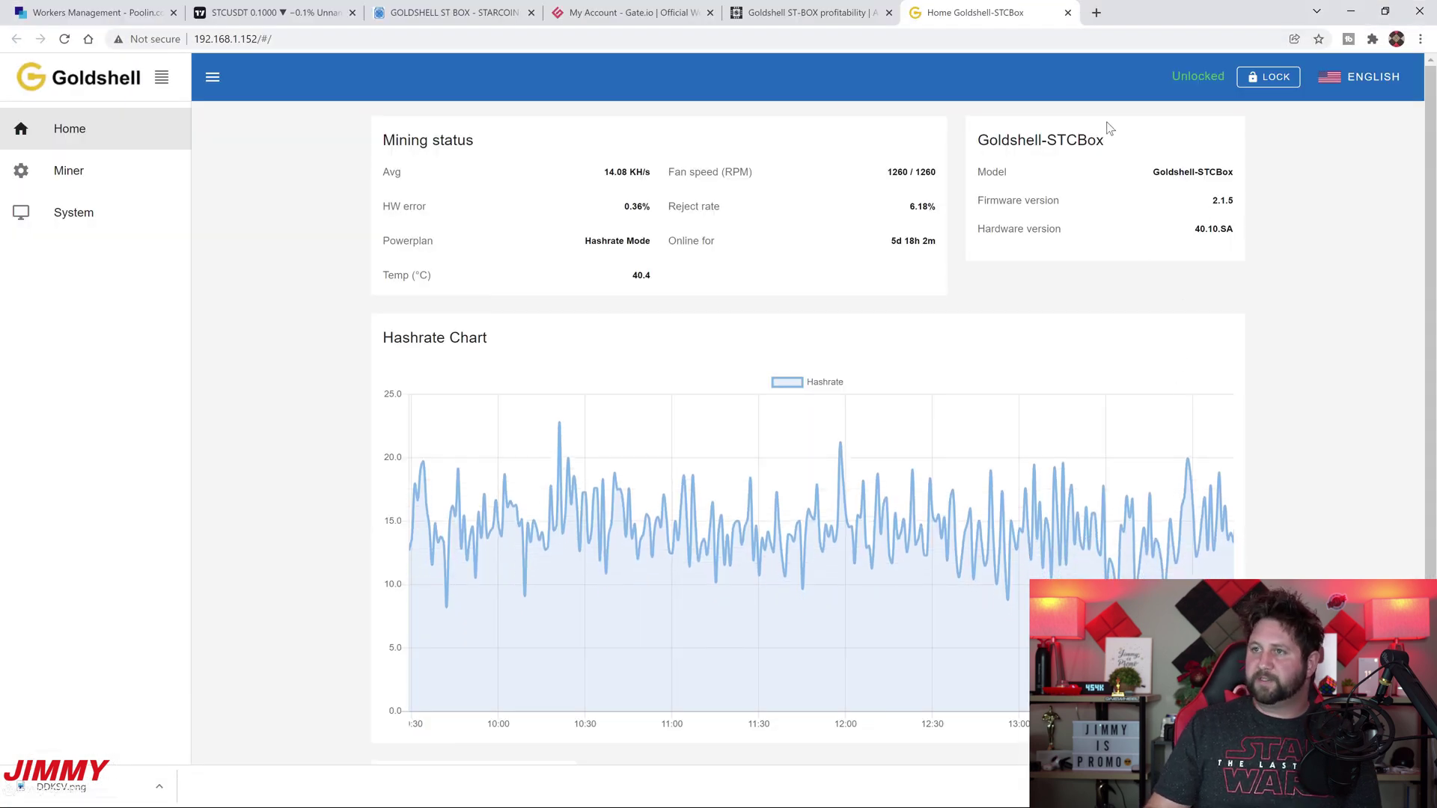
click(1382, 85)
click(1377, 115)
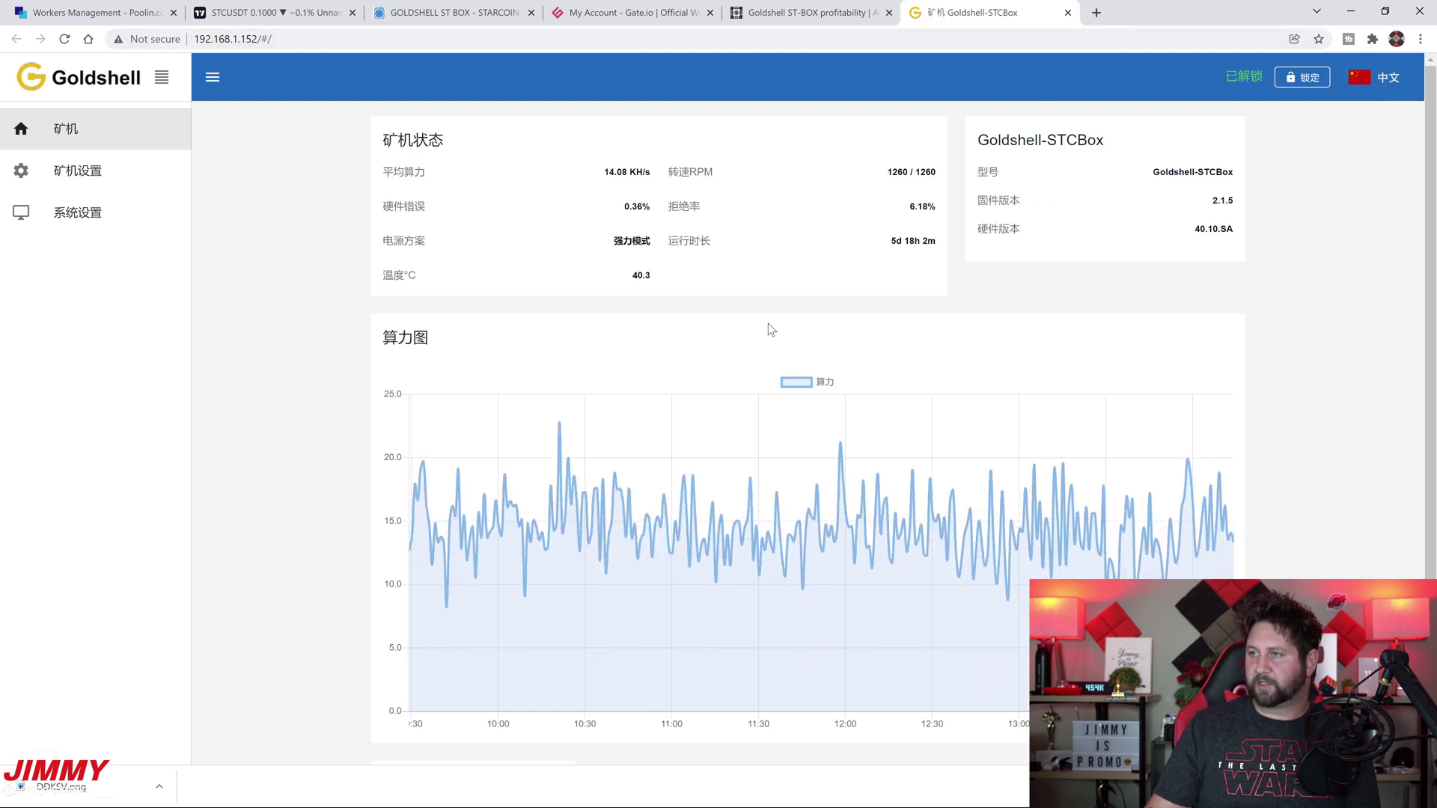
click(1379, 77)
click(1377, 154)
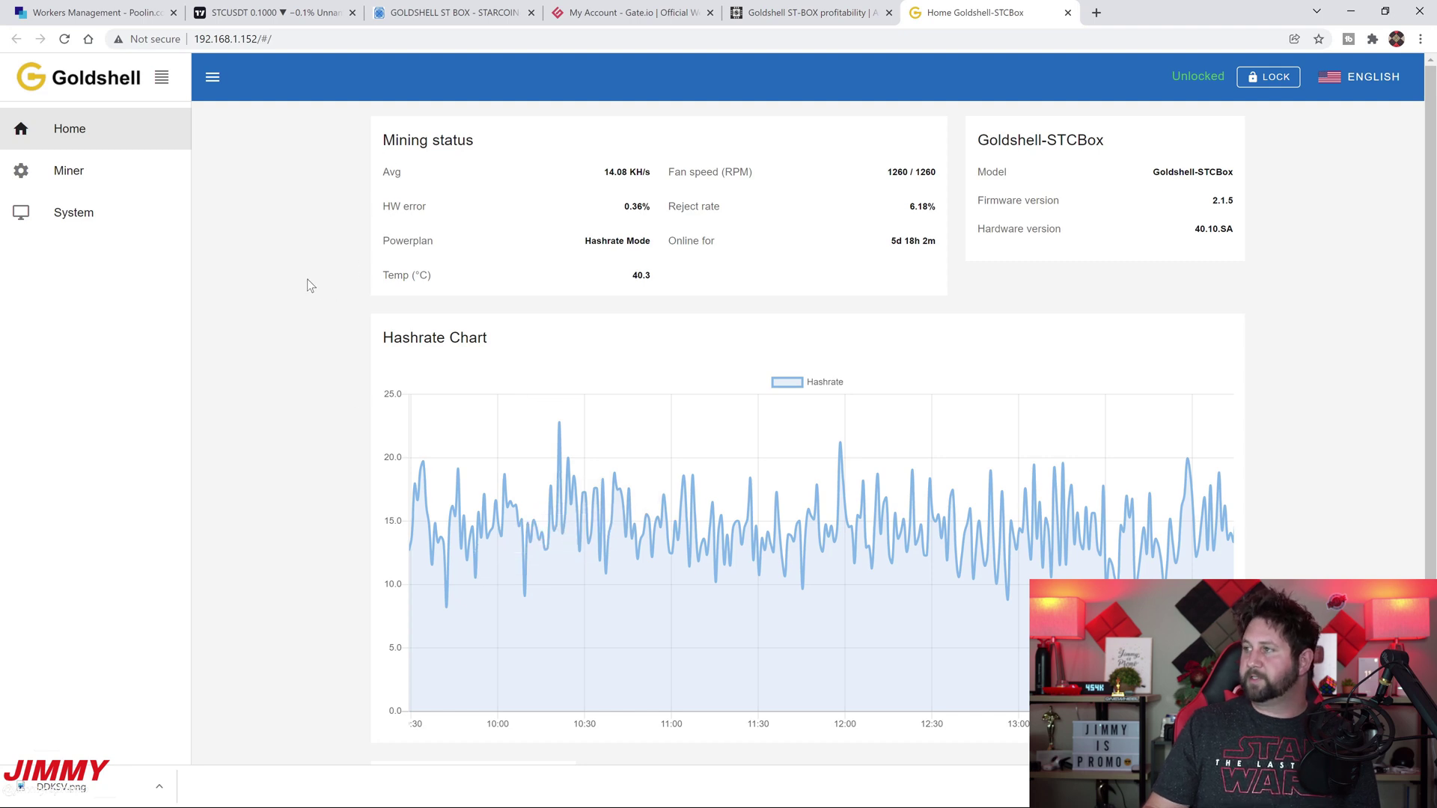
drag(1105, 148, 985, 153)
click(1022, 167)
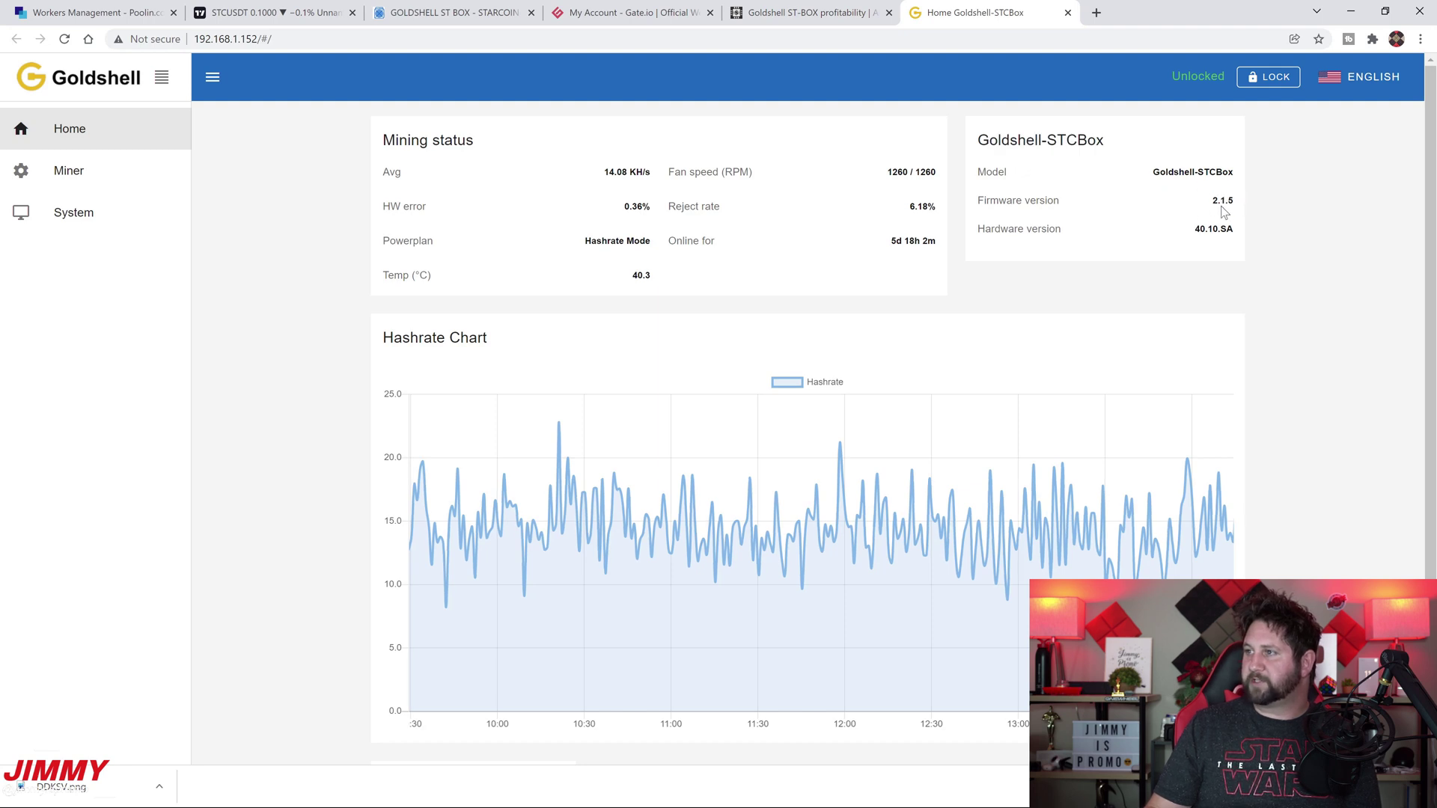
drag(938, 208, 910, 209)
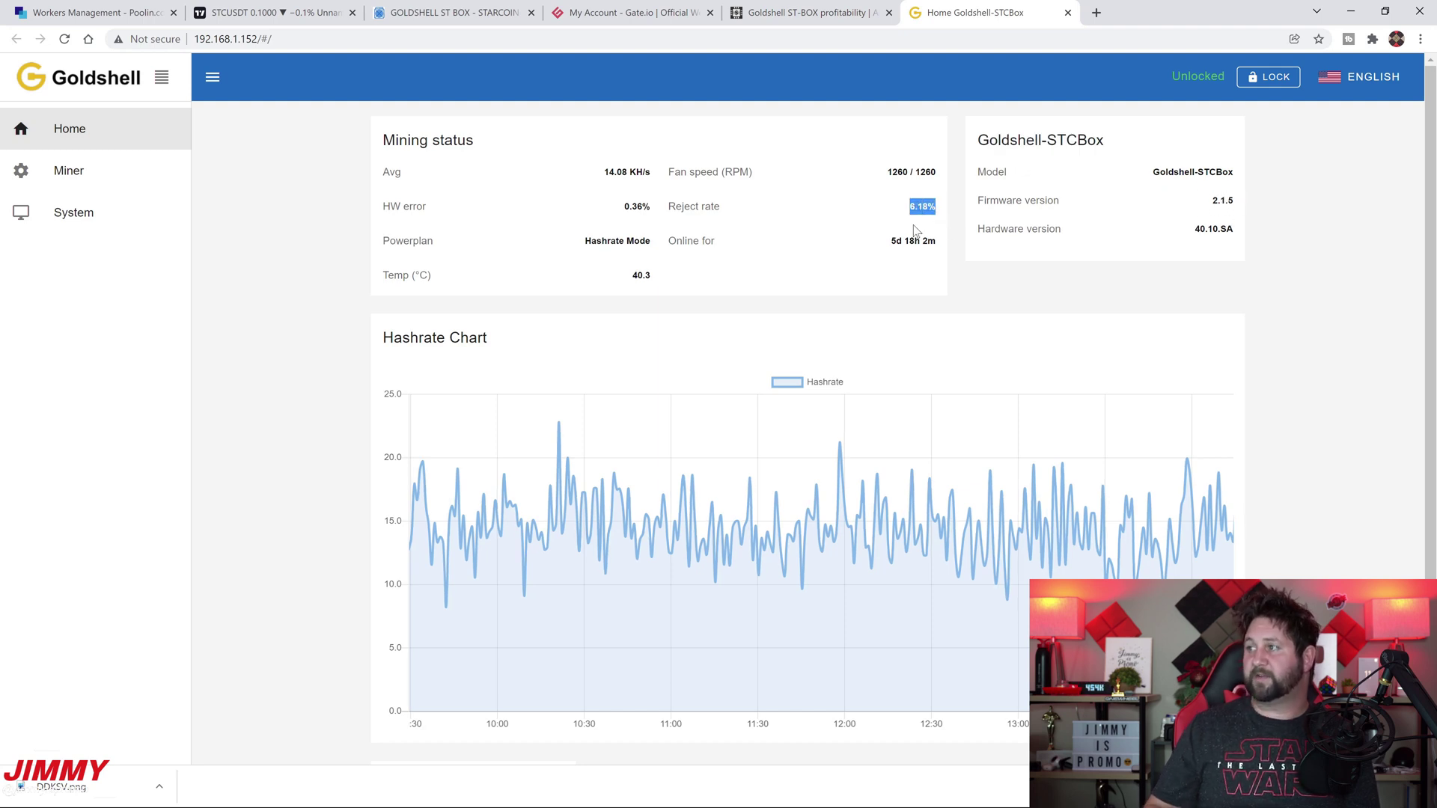
click(920, 231)
drag(940, 208, 888, 217)
click(937, 232)
click(885, 227)
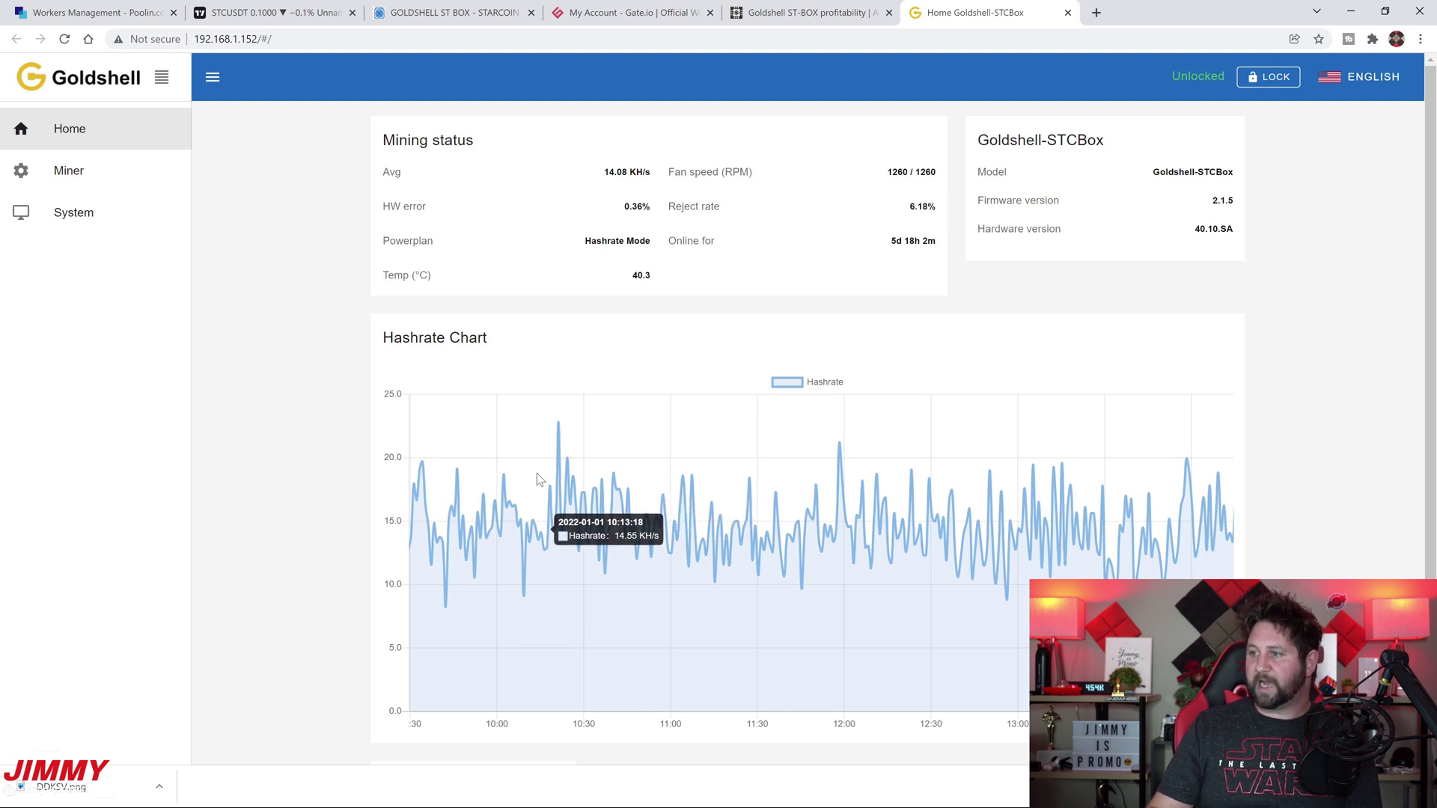
mouse_move(561, 433)
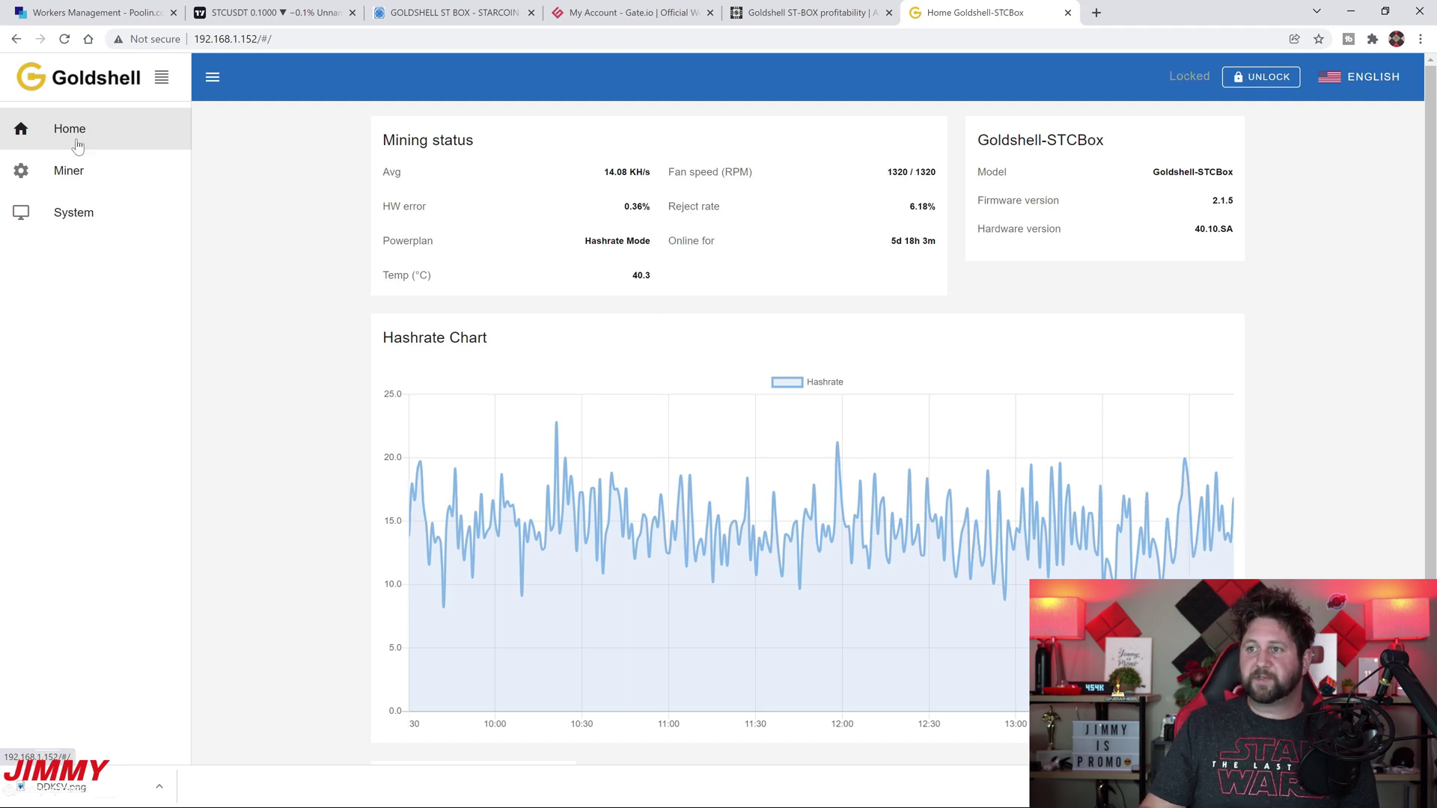
On the Goldshell Miner page, unlock the settings by entering the miner password
click(56, 173)
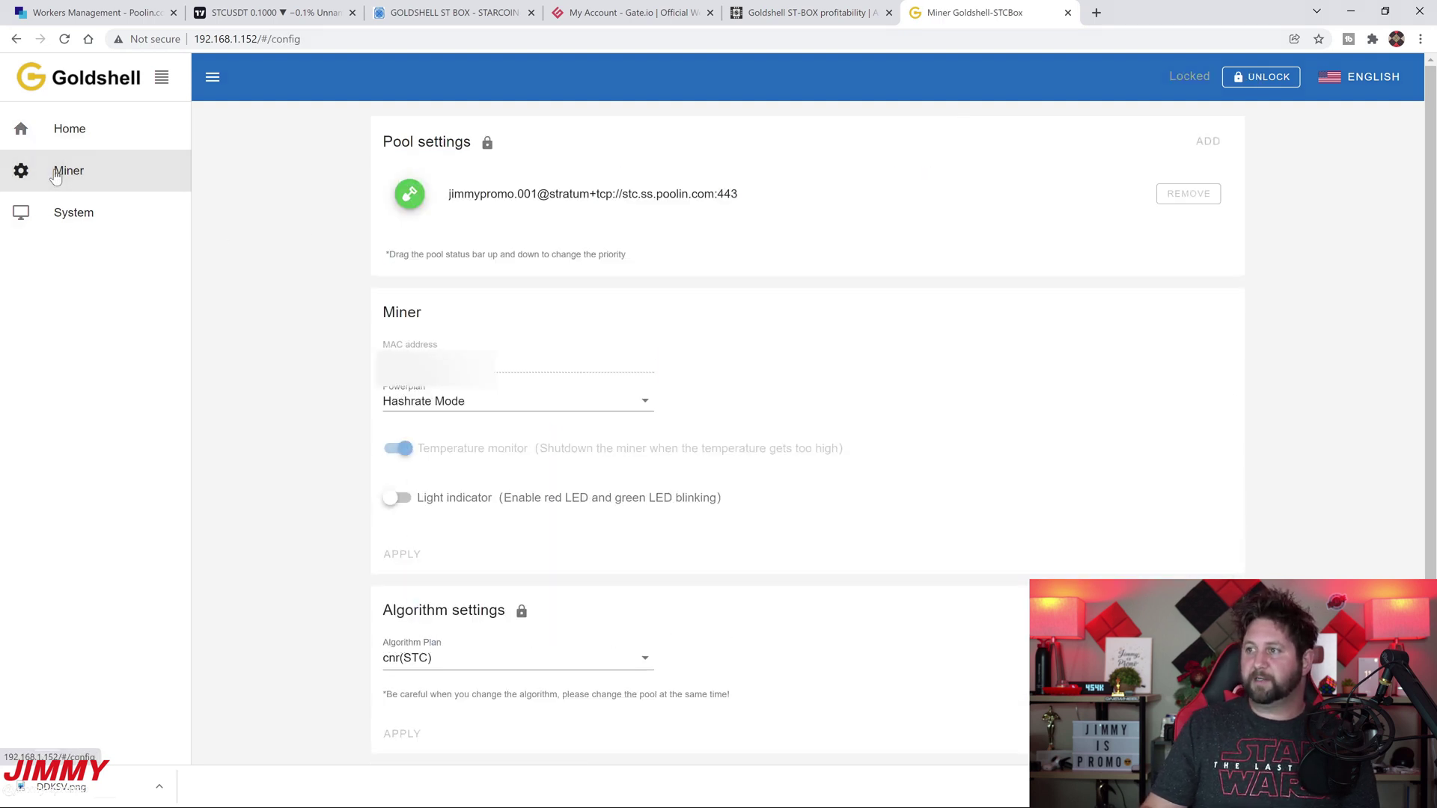
click(1263, 82)
click(262, 237)
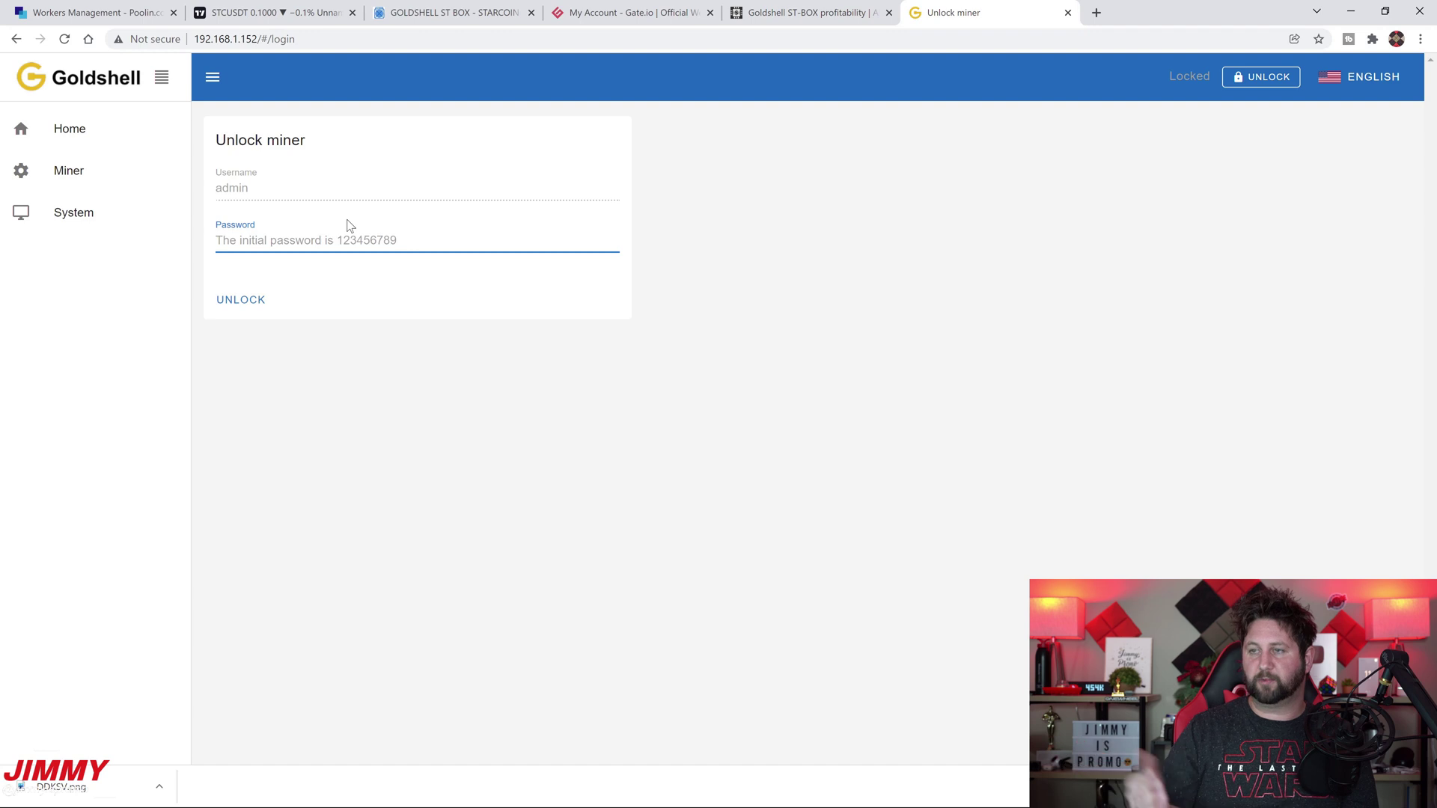
text(123456789)
key(Return)
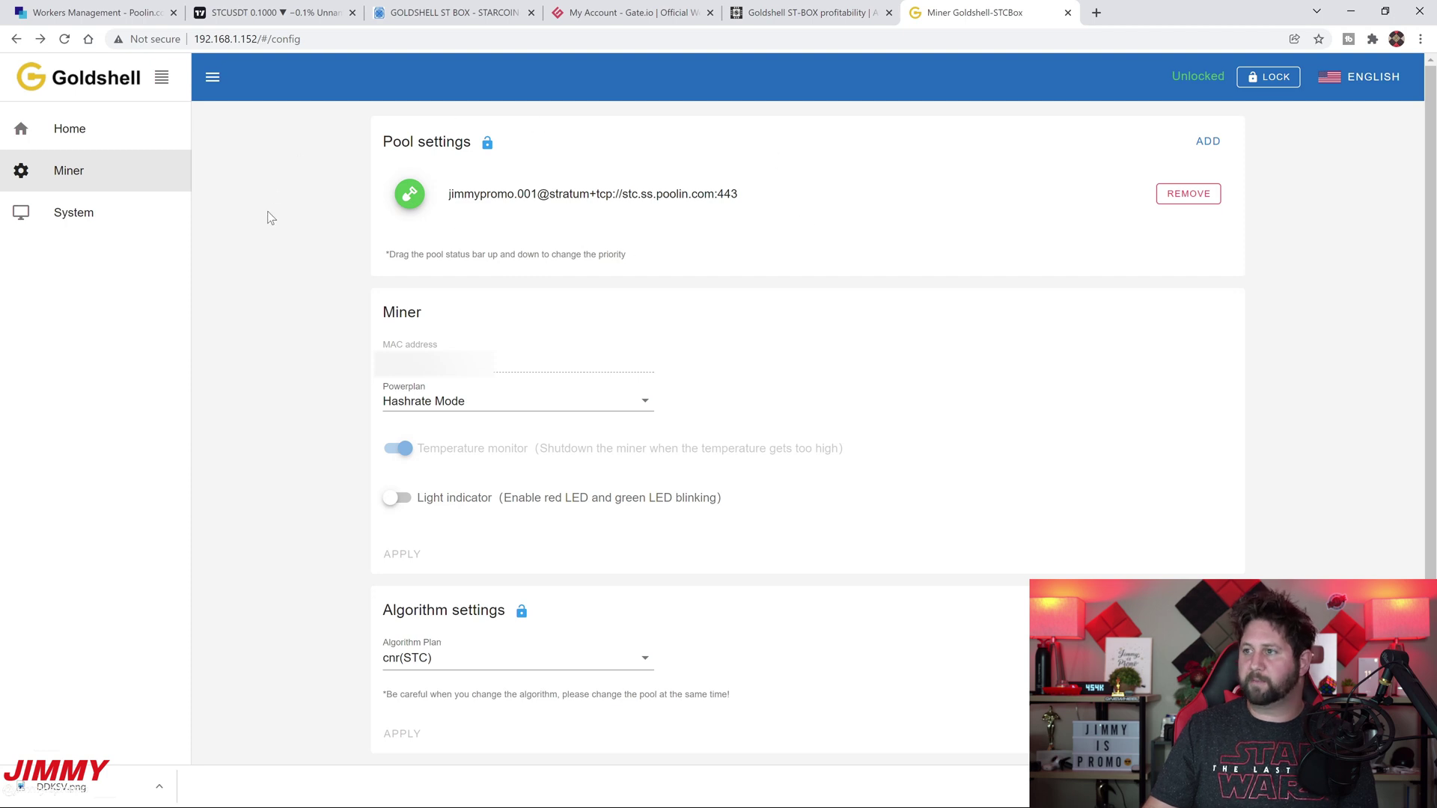
Start adding a Poolin STC pool address, then discard it without saving
click(1207, 142)
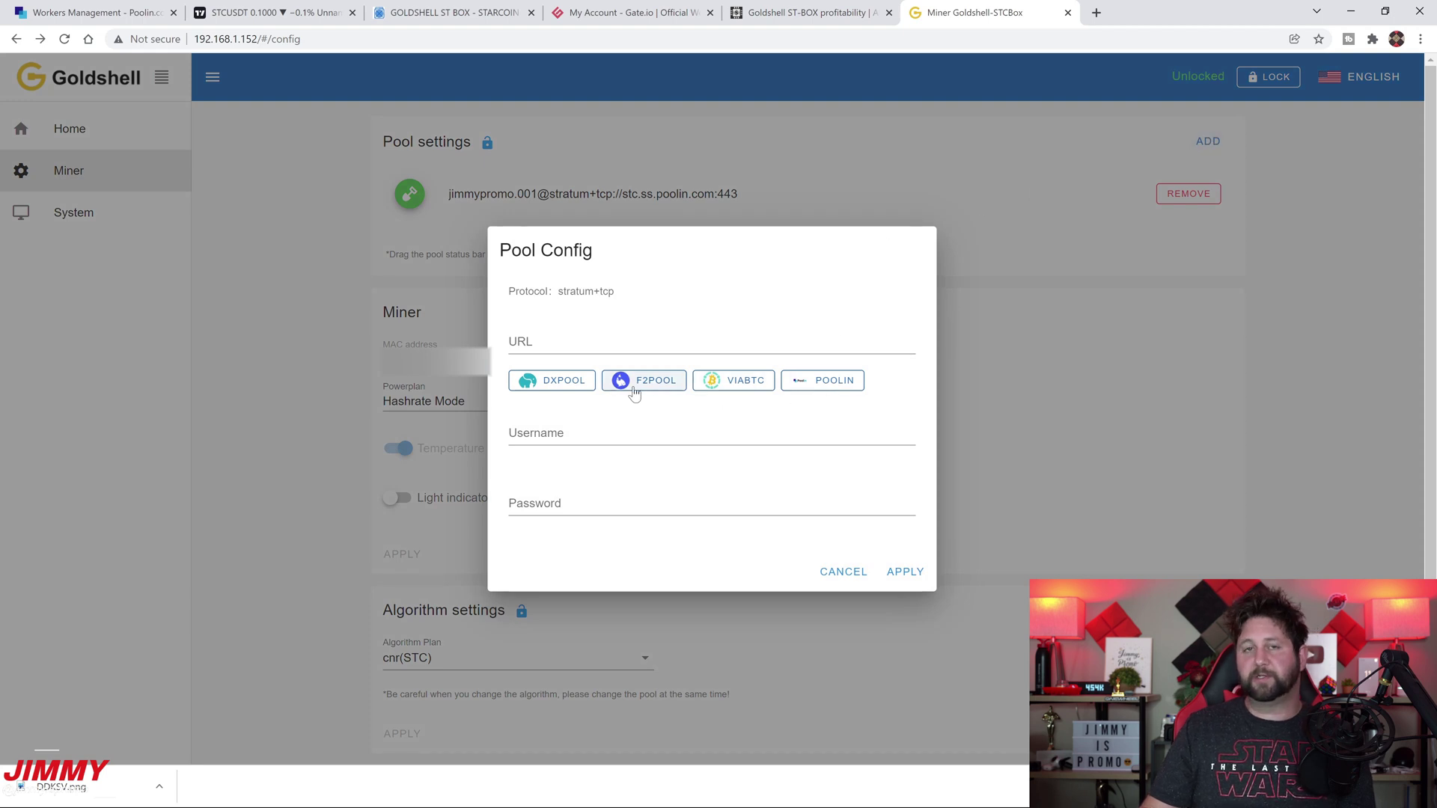
click(827, 383)
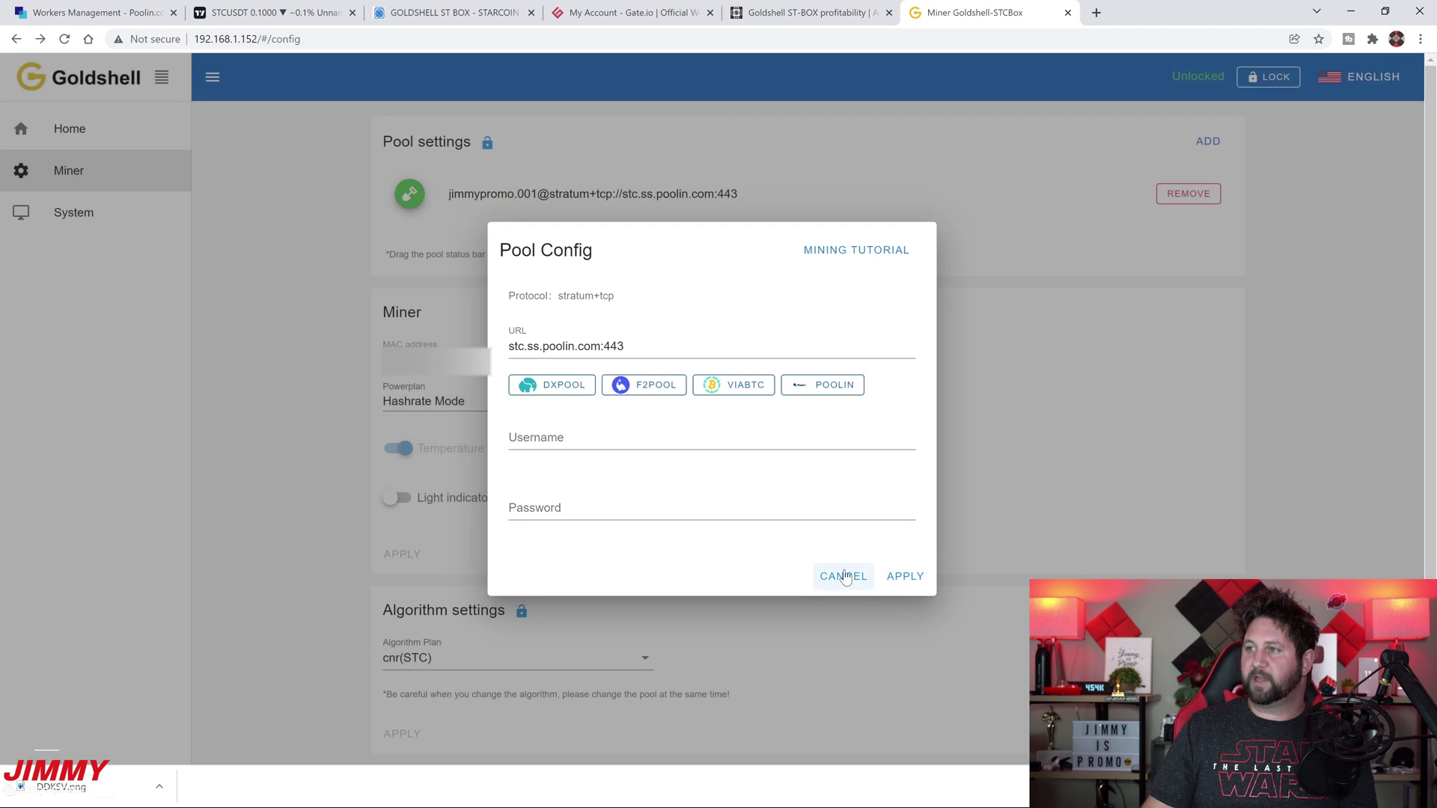
click(843, 576)
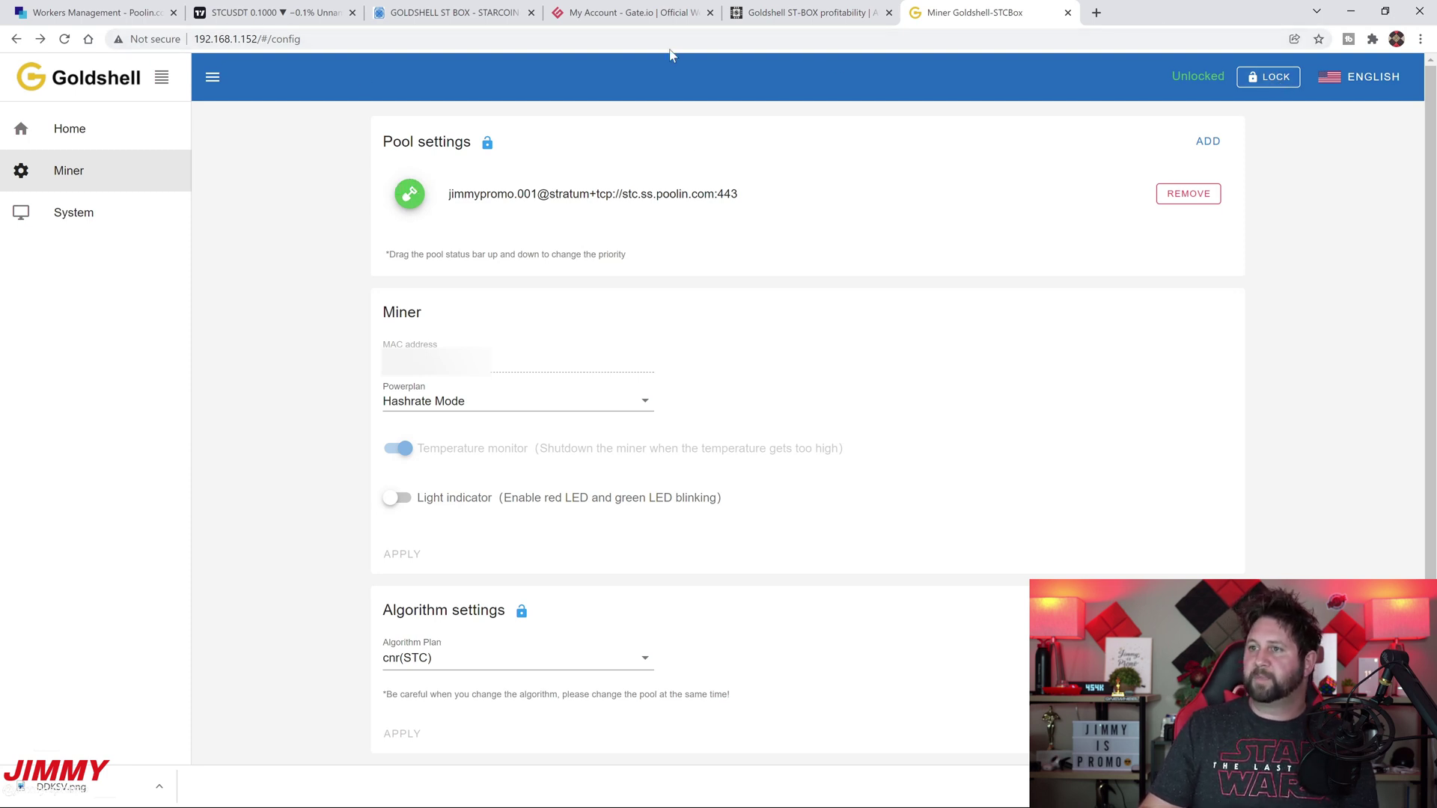
Return to the Home dashboard and highlight the 14.08 KH/s average hashrate
click(81, 135)
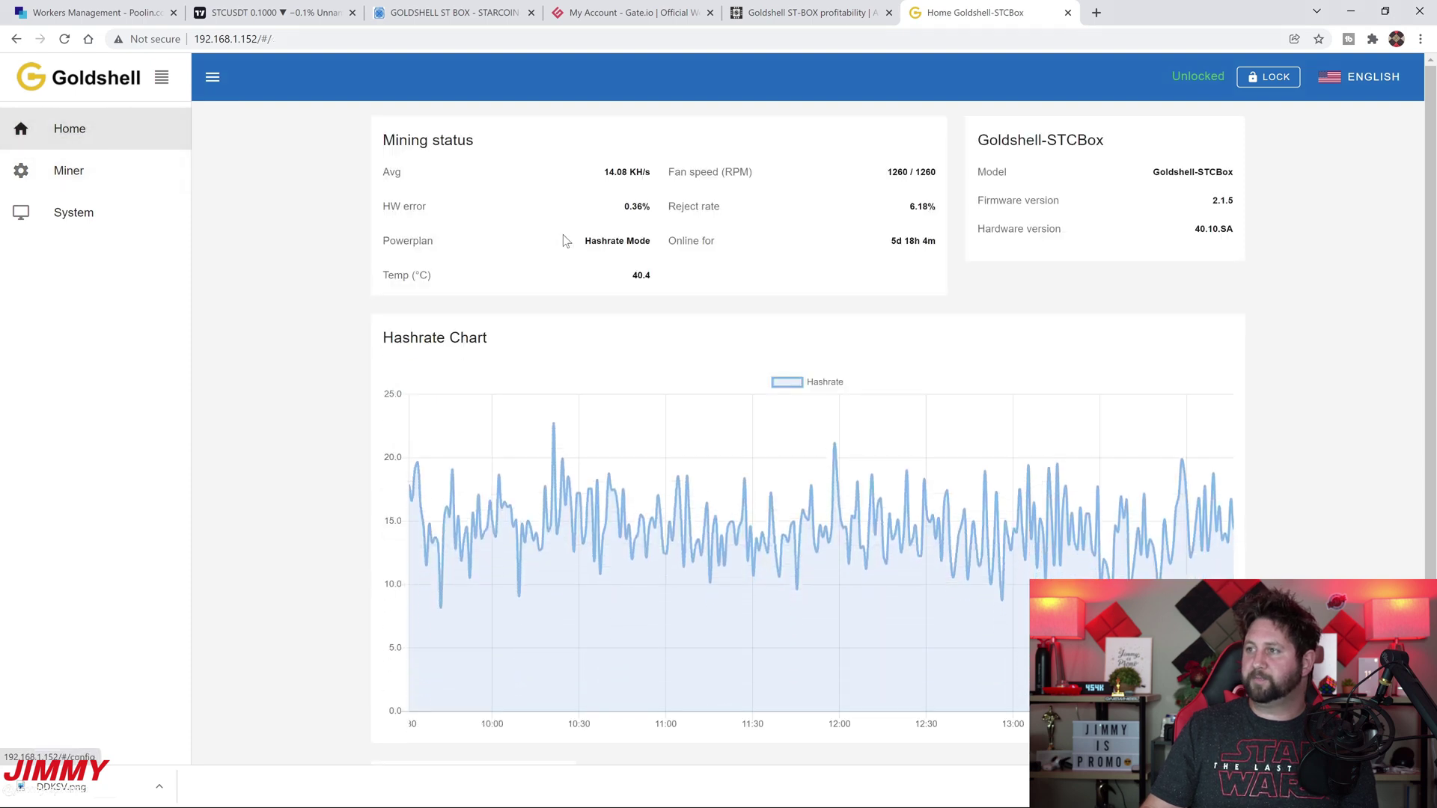
drag(574, 175, 688, 173)
click(617, 177)
click(691, 184)
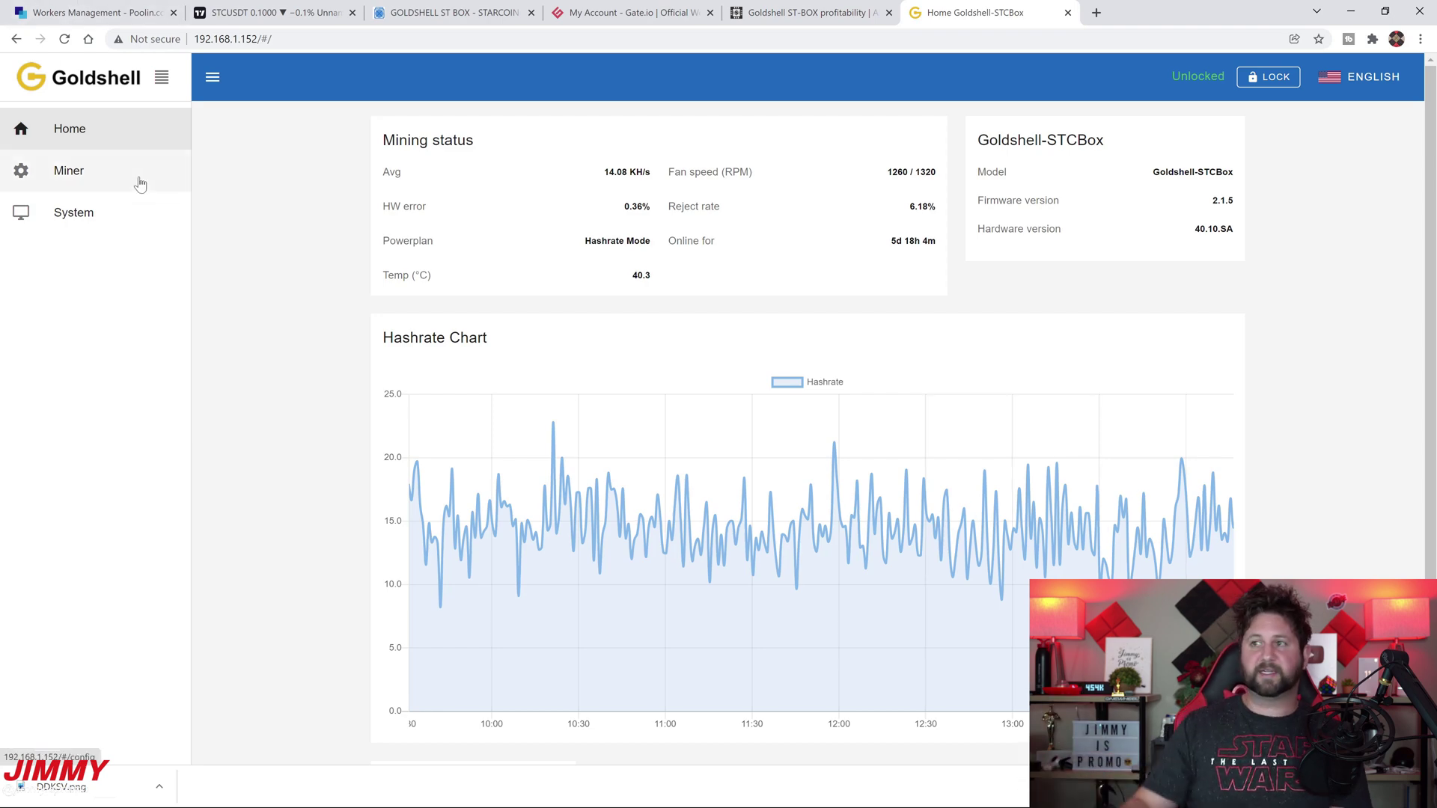
Show Poolin's STC dashboard at 13.98 KH/s with one active worker, then return to Goldshell
click(114, 14)
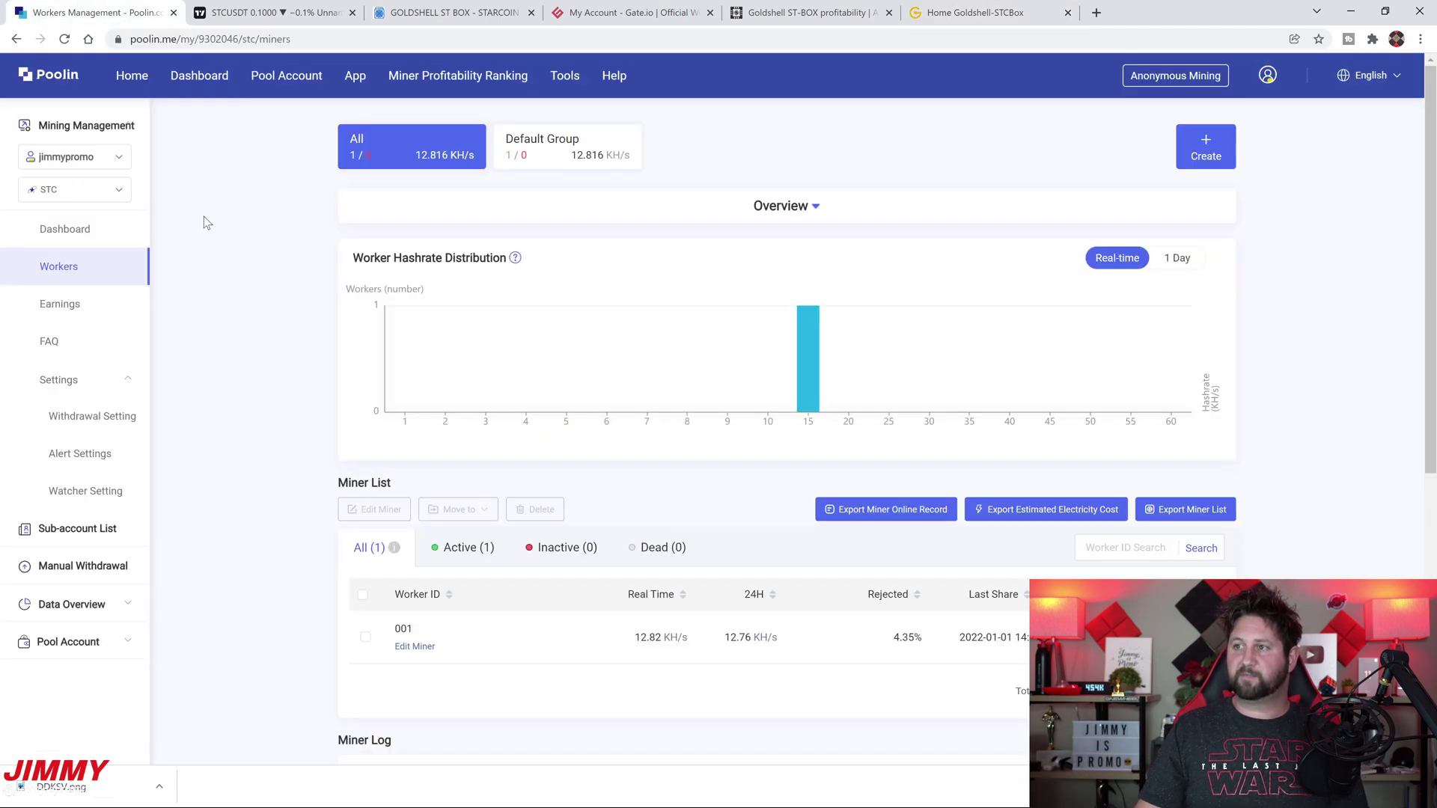
click(112, 230)
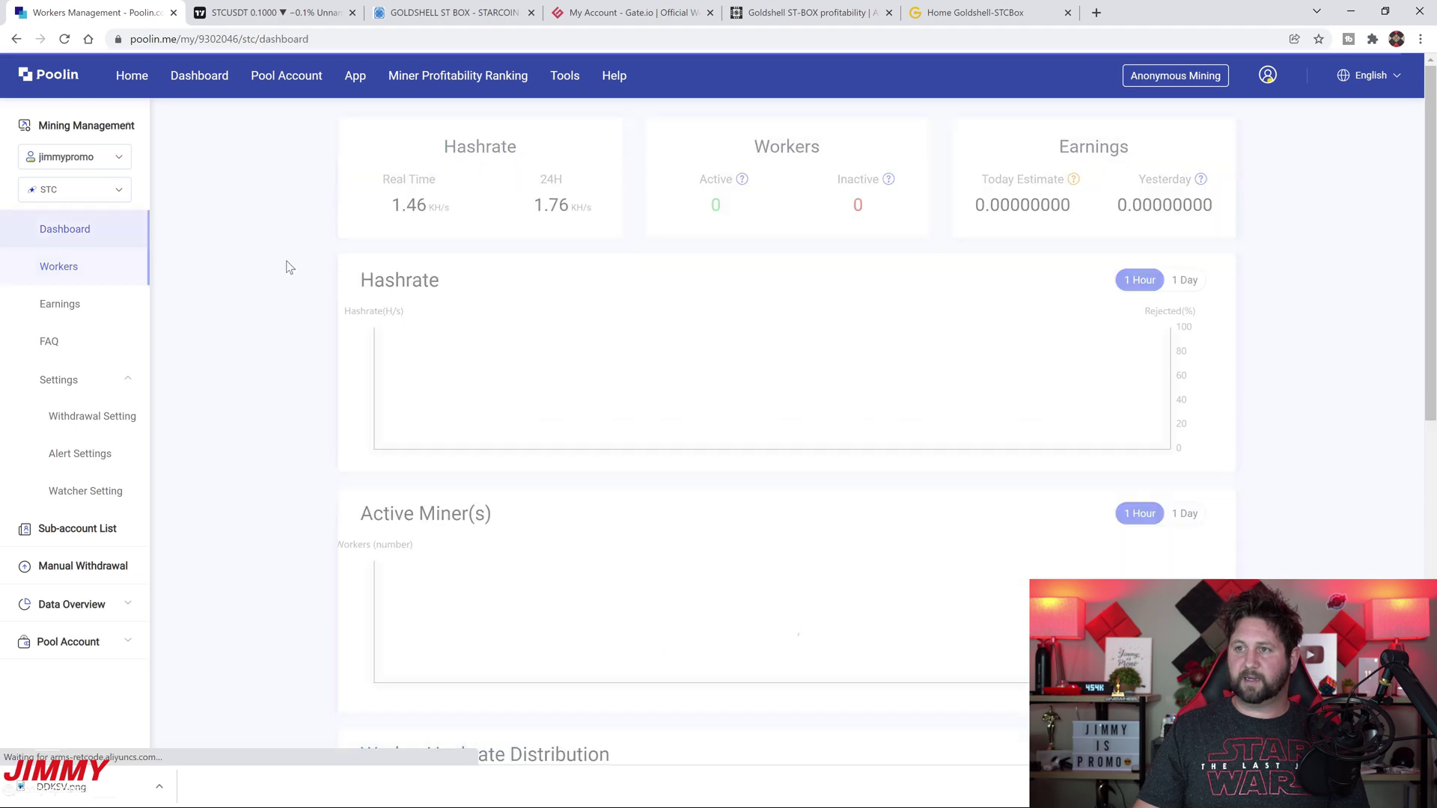
click(55, 196)
scroll(75, 345, down, 5)
click(74, 378)
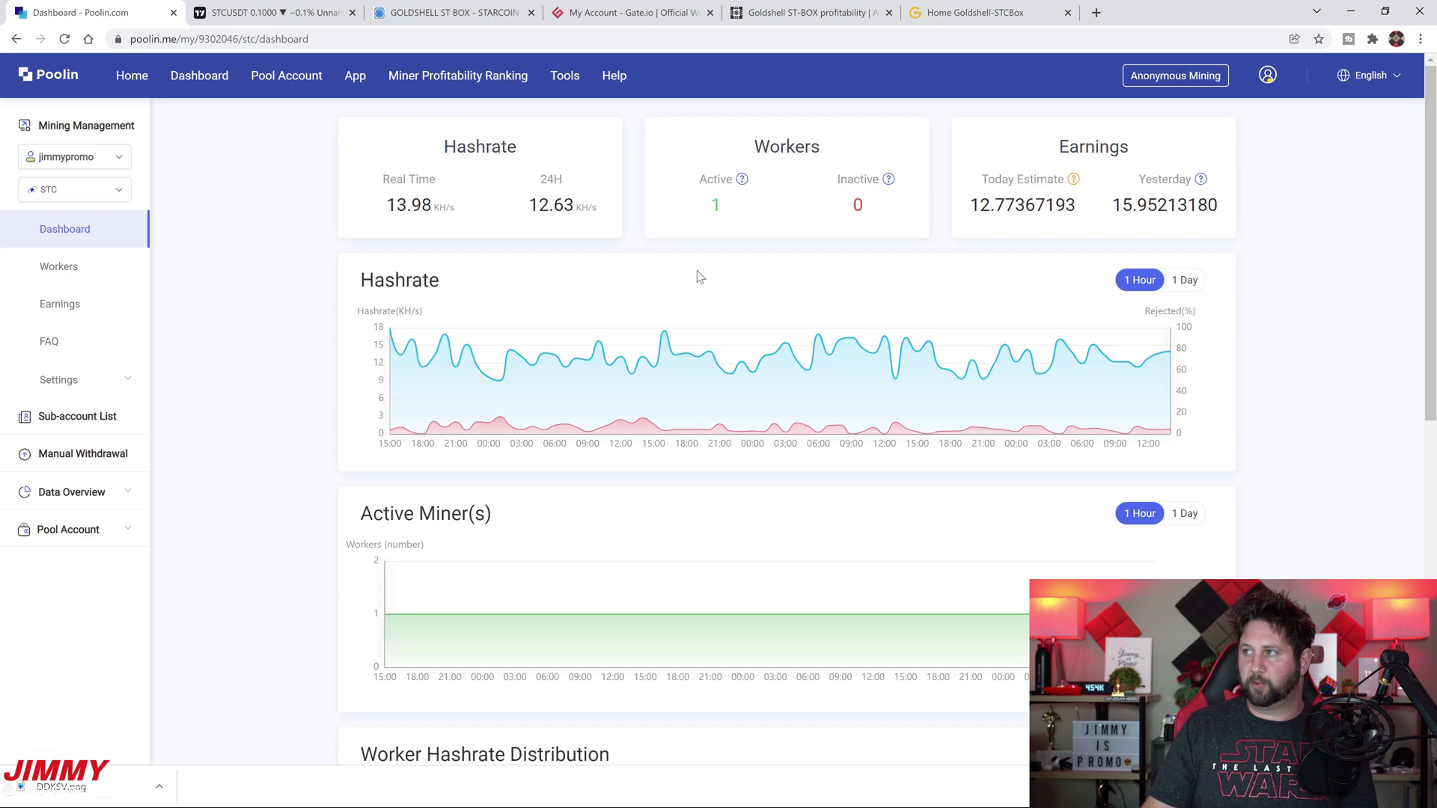
click(958, 8)
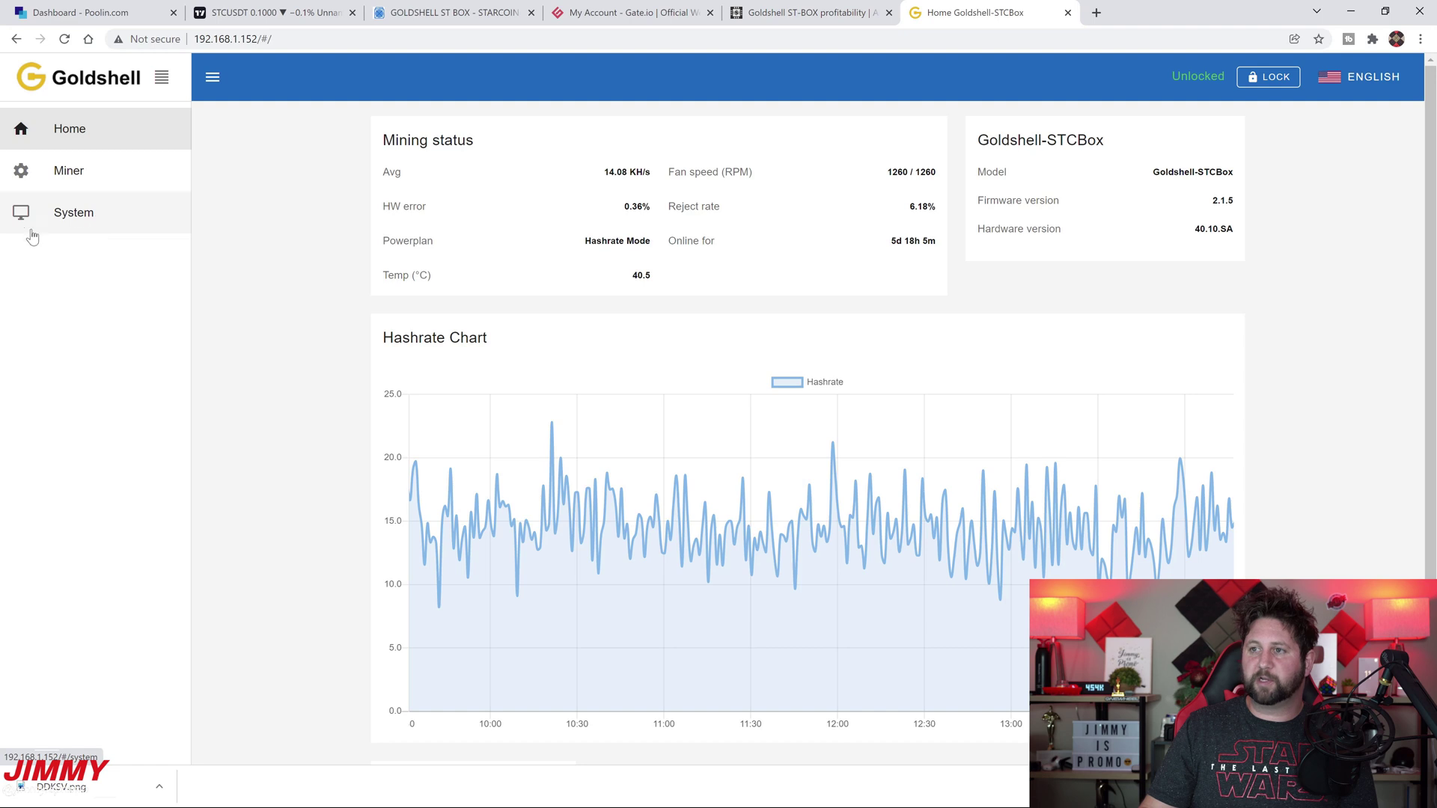
In System settings, switch WLAN on and connect the miner to the home WiFi network
click(68, 217)
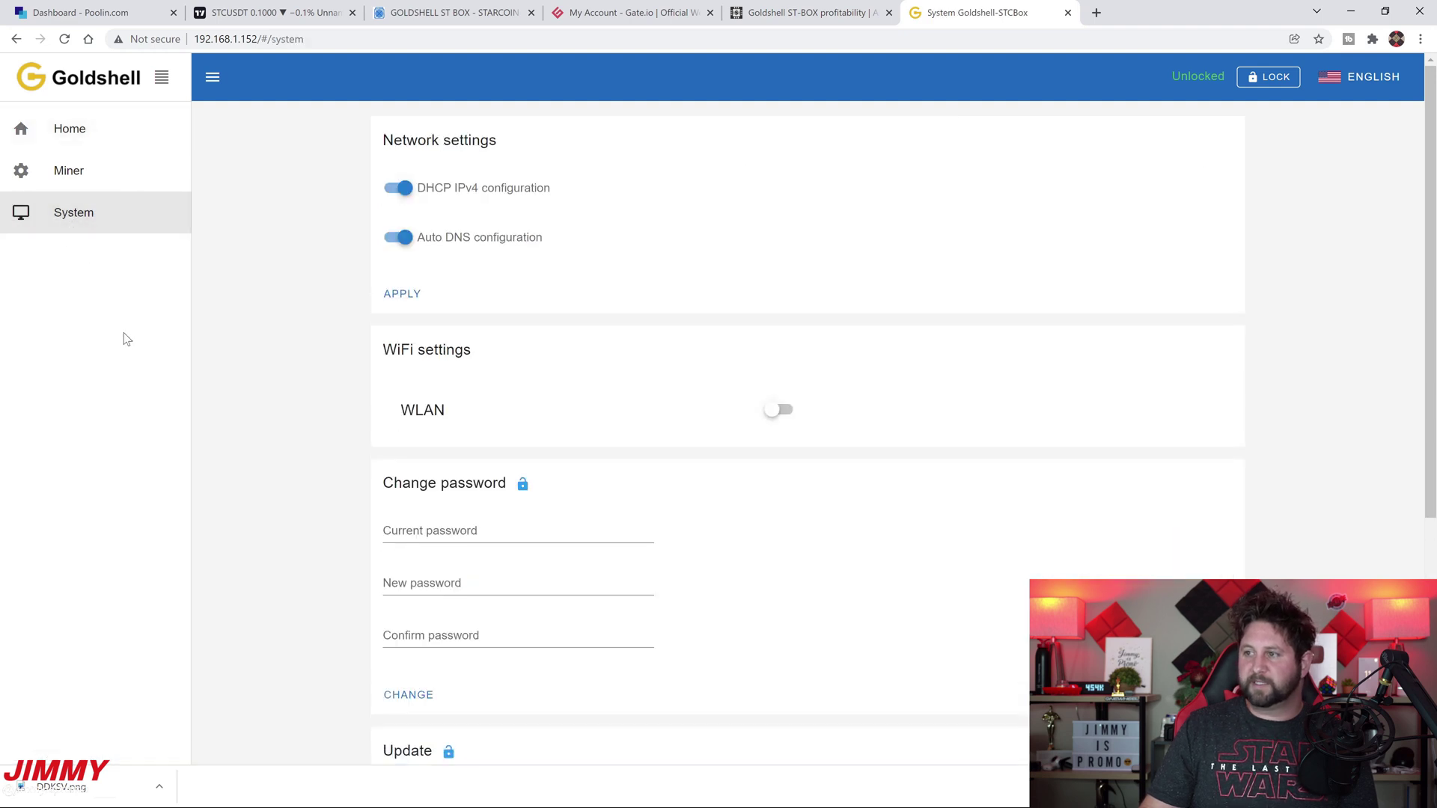
click(774, 409)
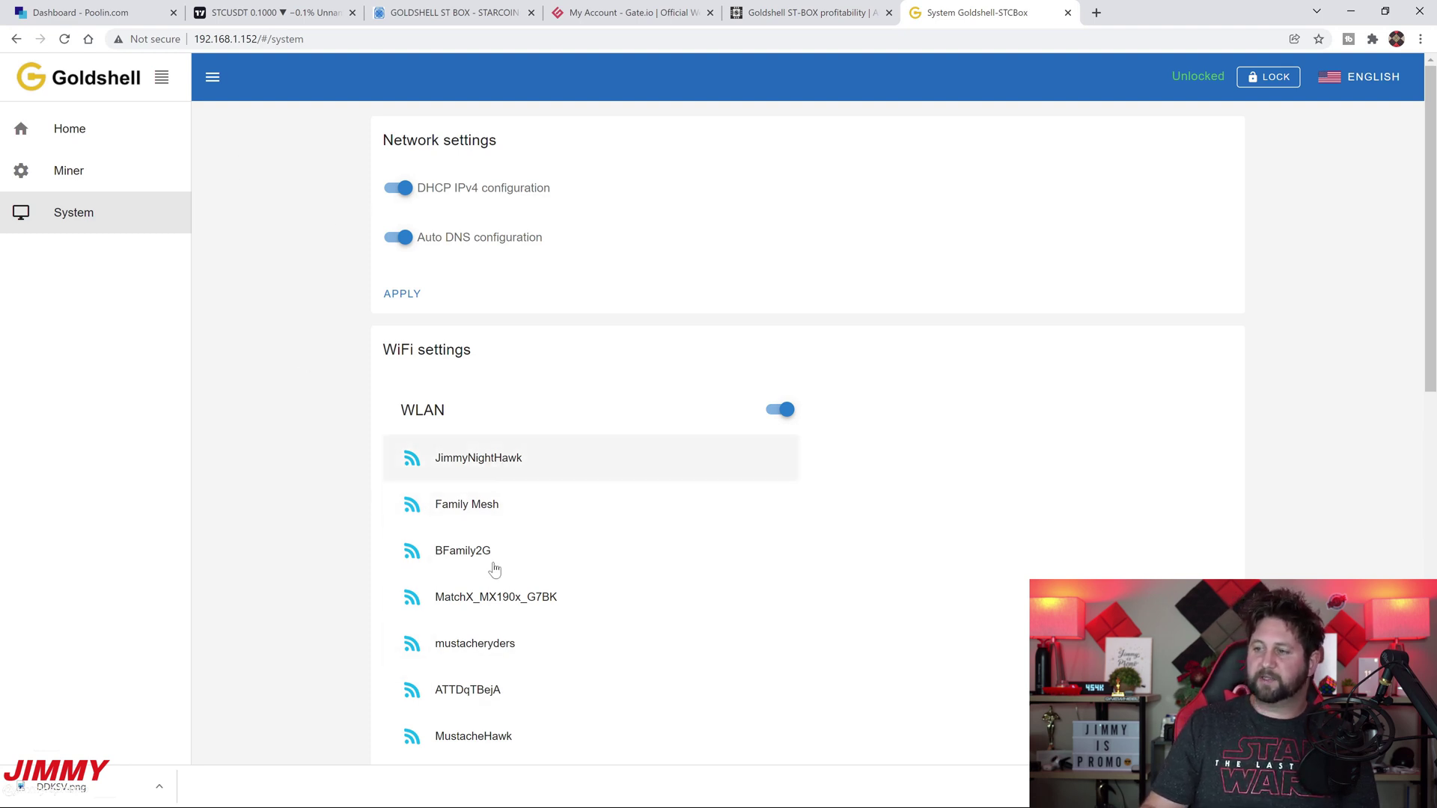
click(509, 463)
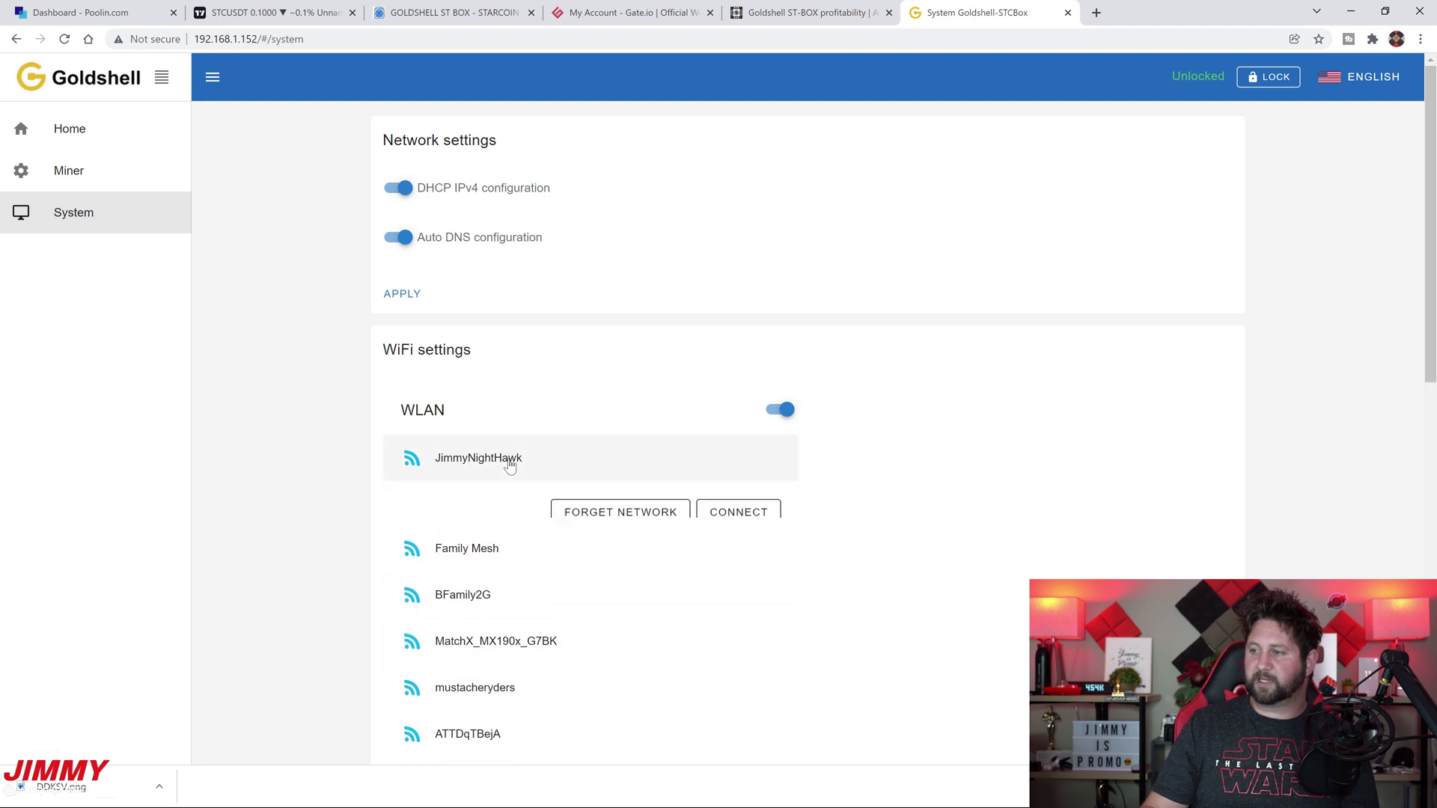
click(757, 514)
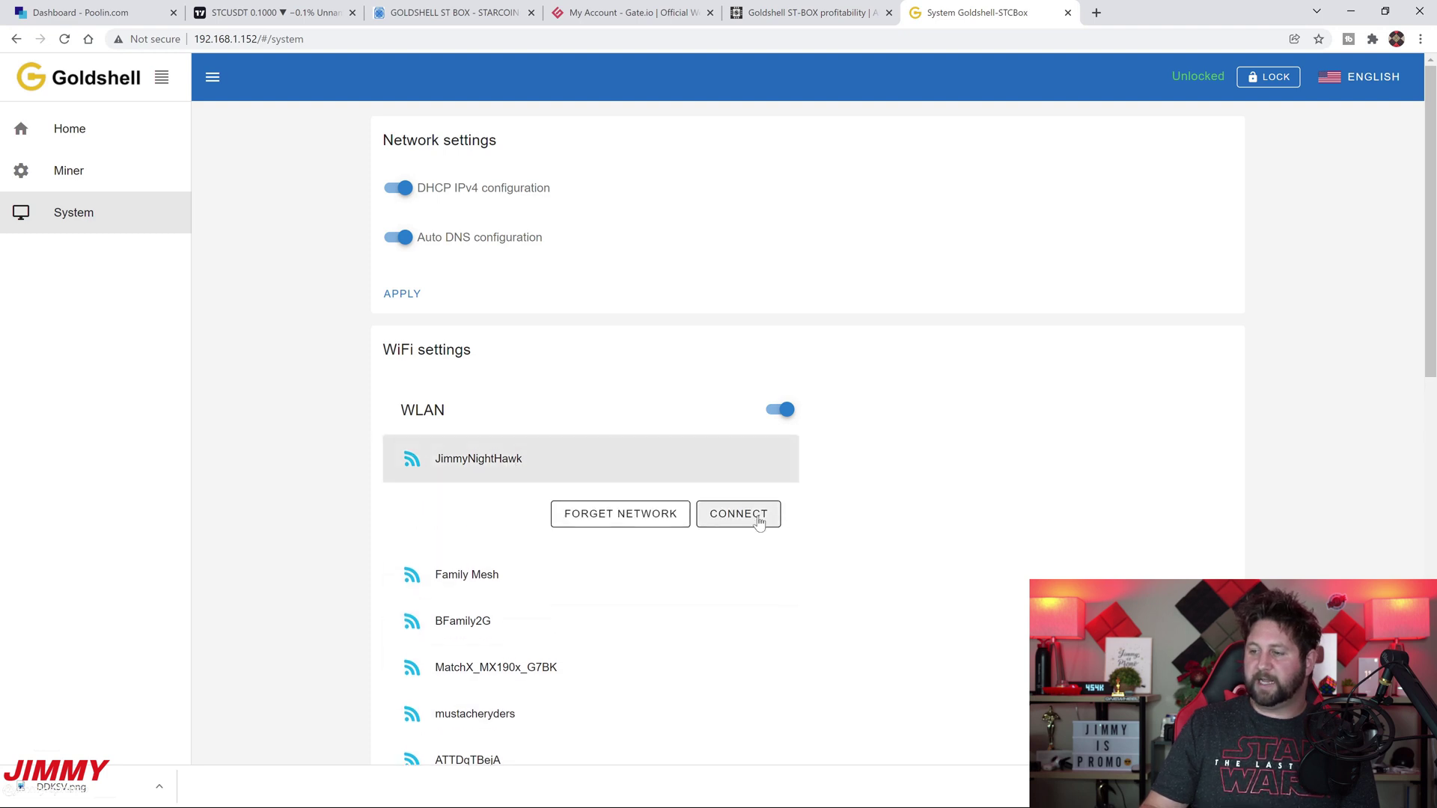
Disconnect the miner from the home WiFi network, leaving WLAN on
click(449, 574)
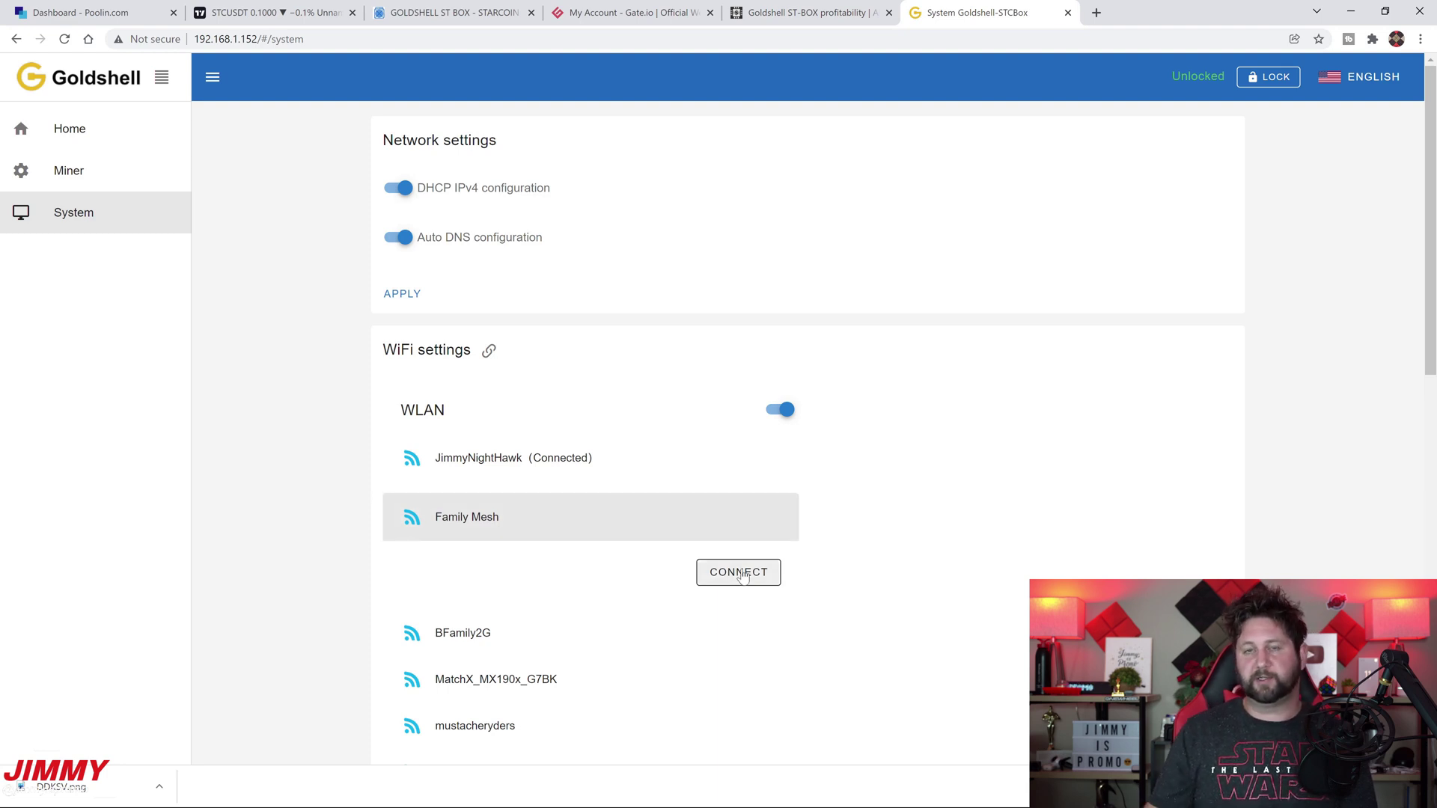
click(486, 517)
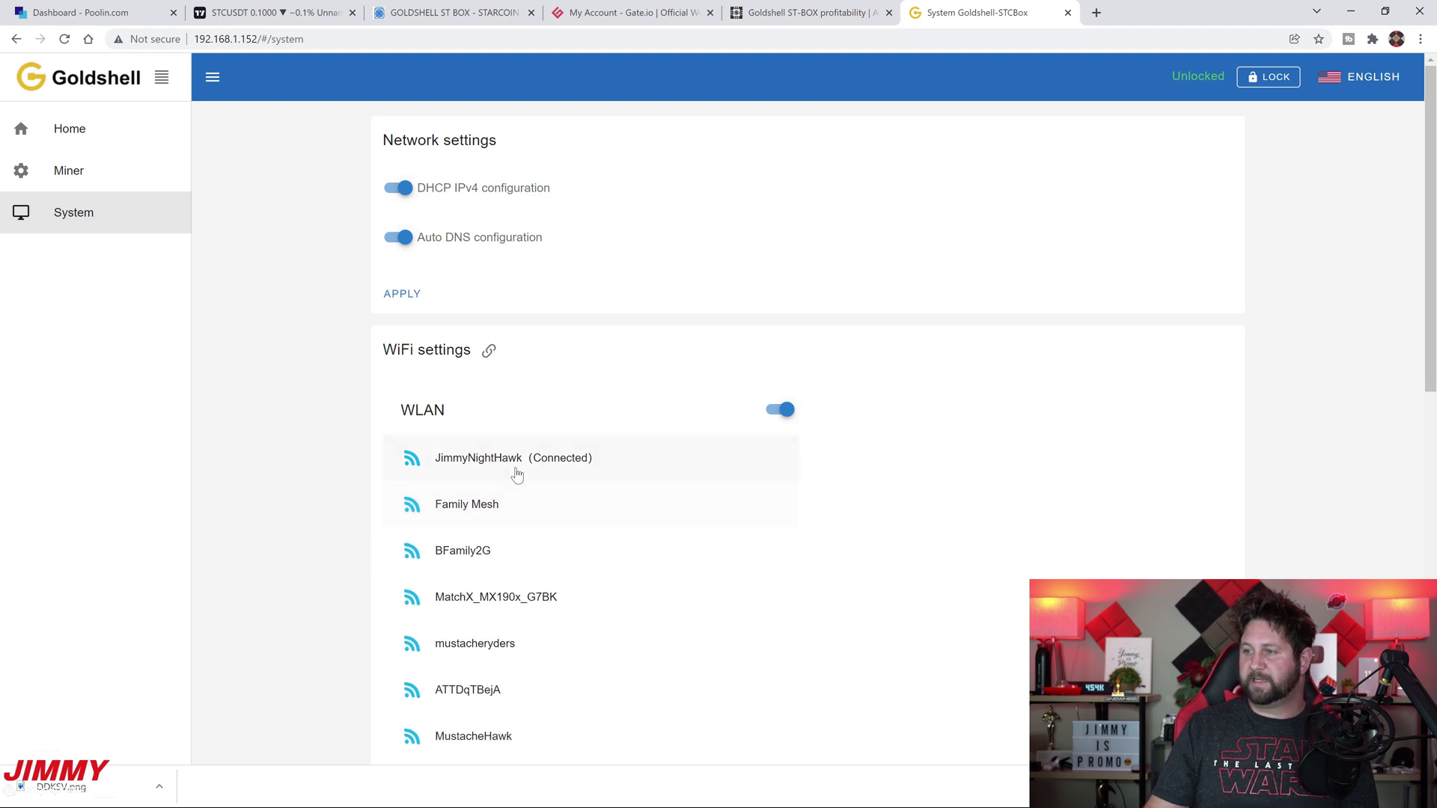
click(513, 465)
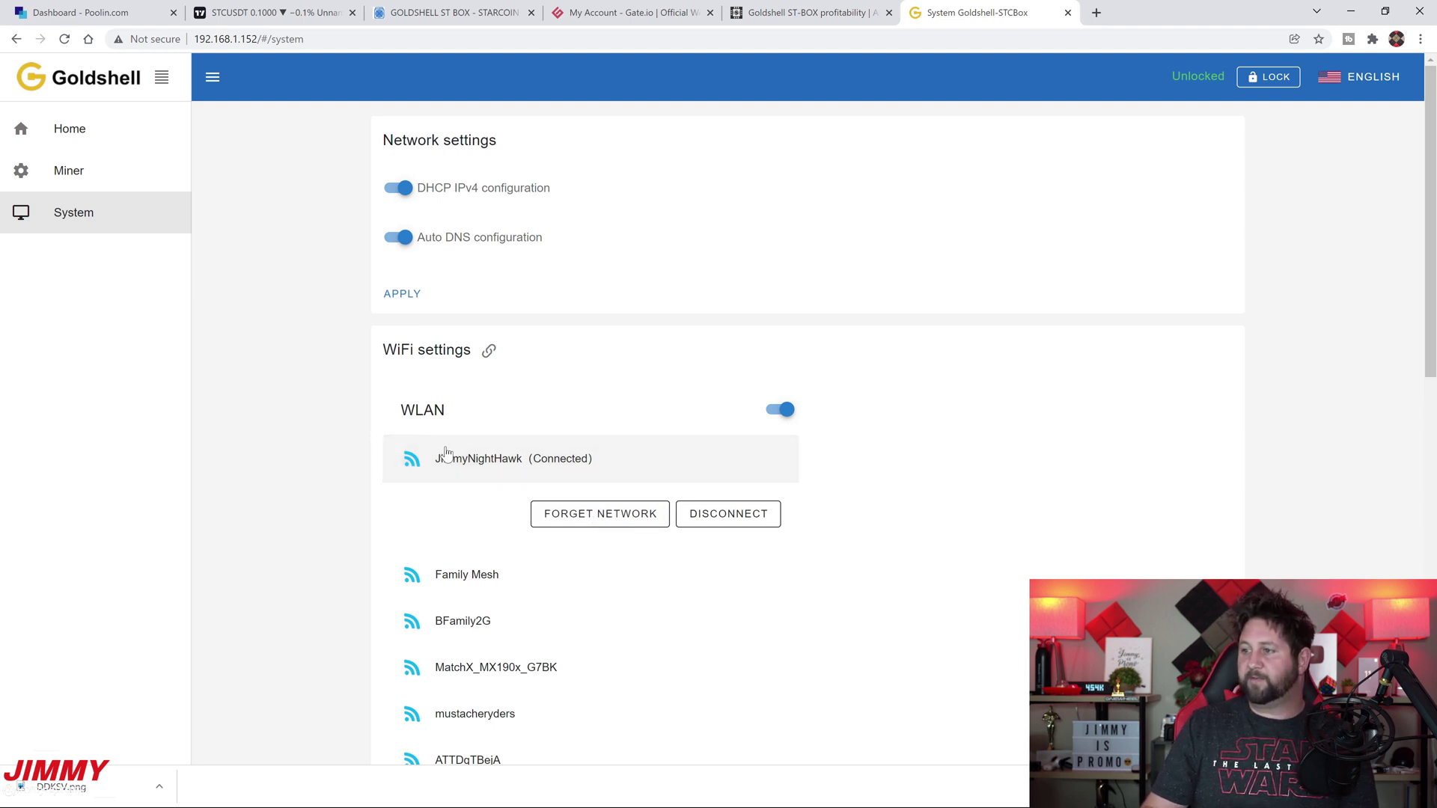
click(729, 515)
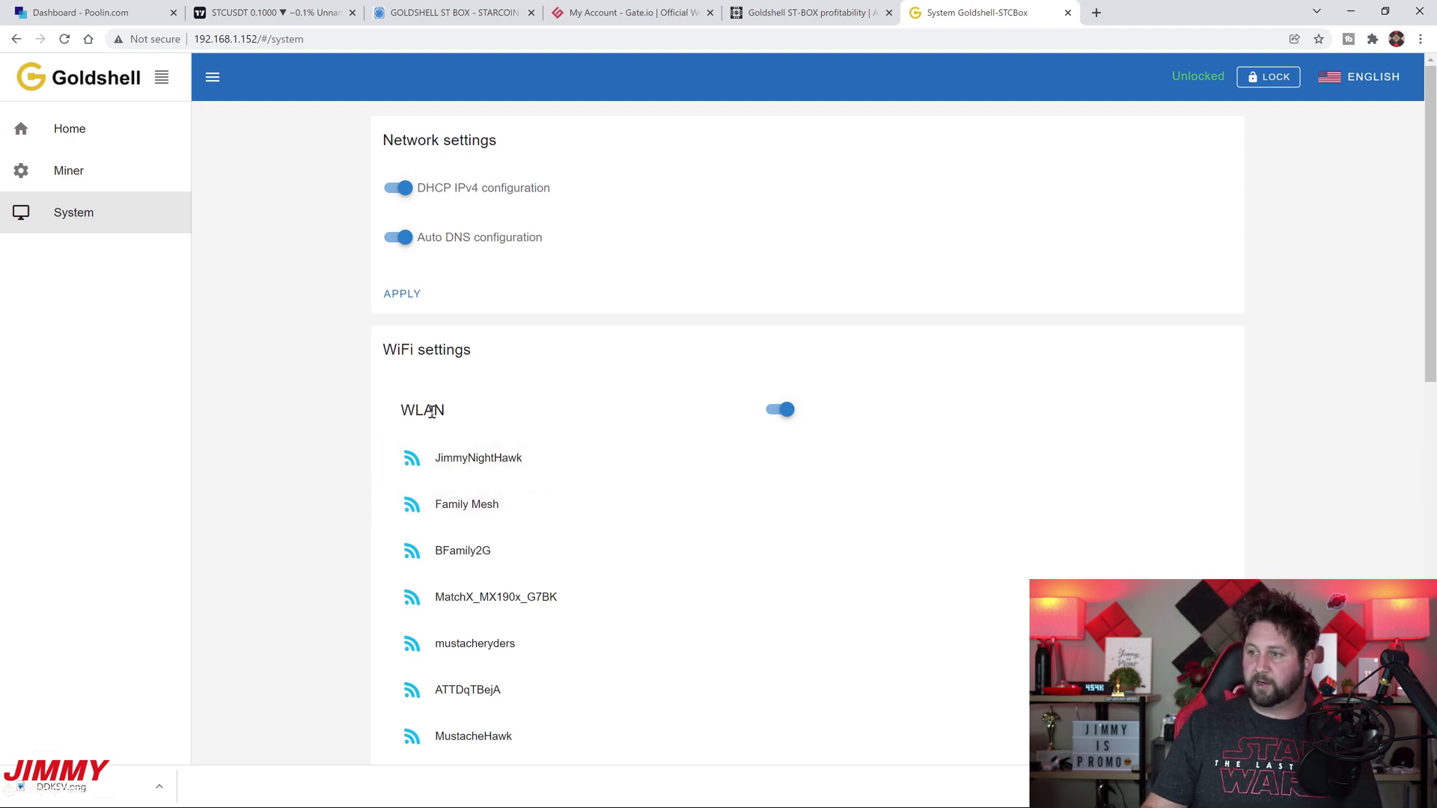
Switch the miner's WLAN toggle off on the Goldshell System page
drag(404, 410, 501, 414)
click(501, 415)
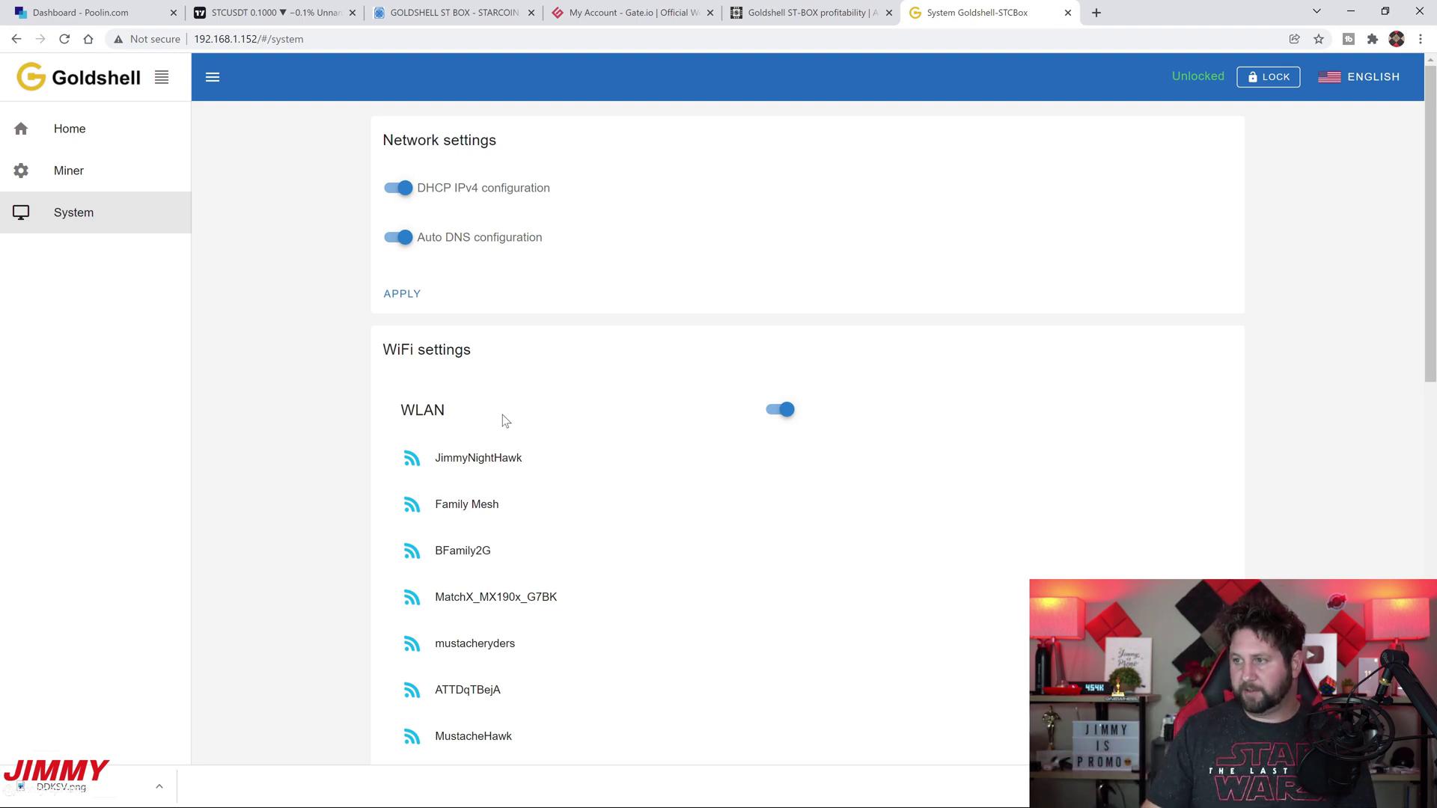
click(784, 410)
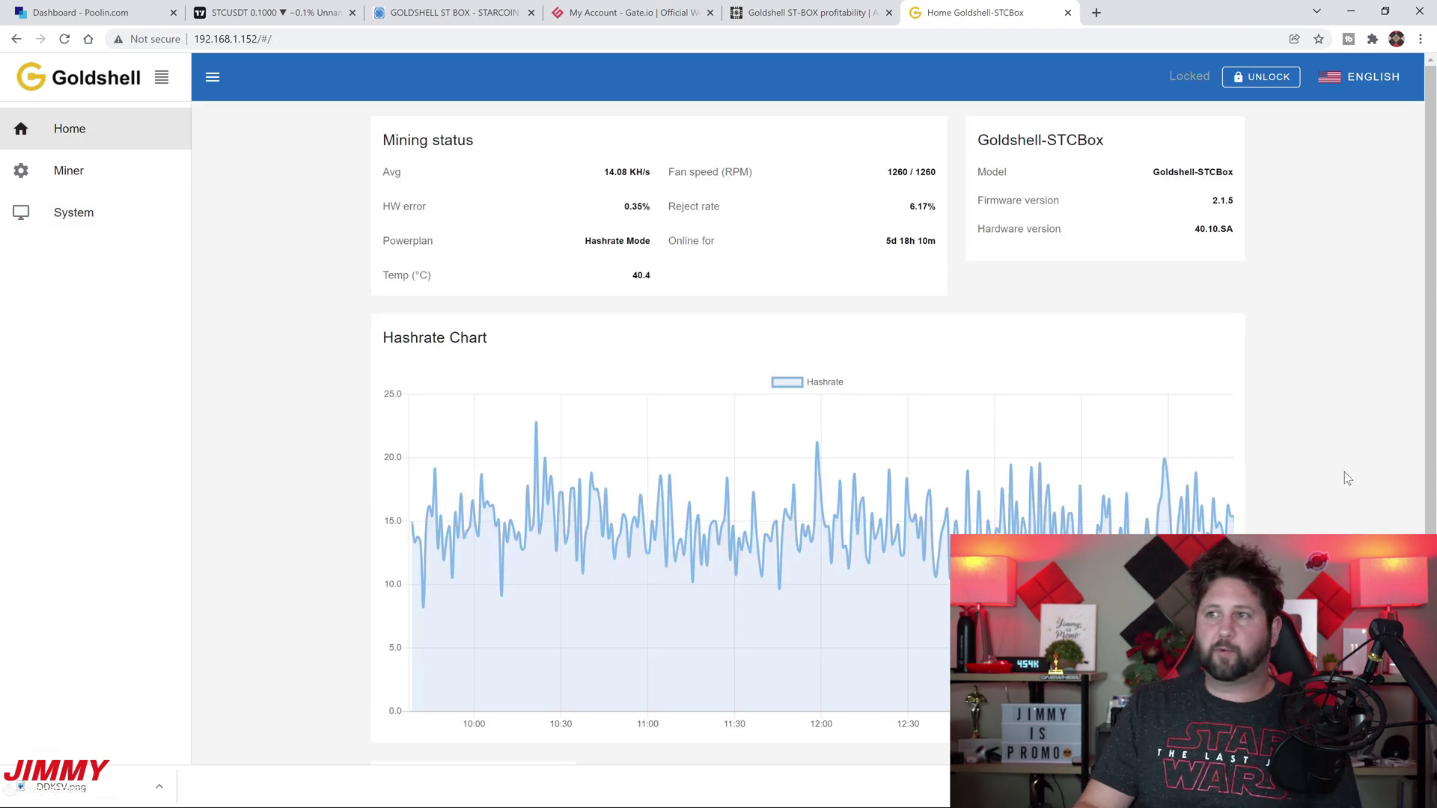
Flip through the TradingView STC chart, Poolin dashboard, ASIC Marketplace ST BOX listing and Gate.io tabs
click(217, 13)
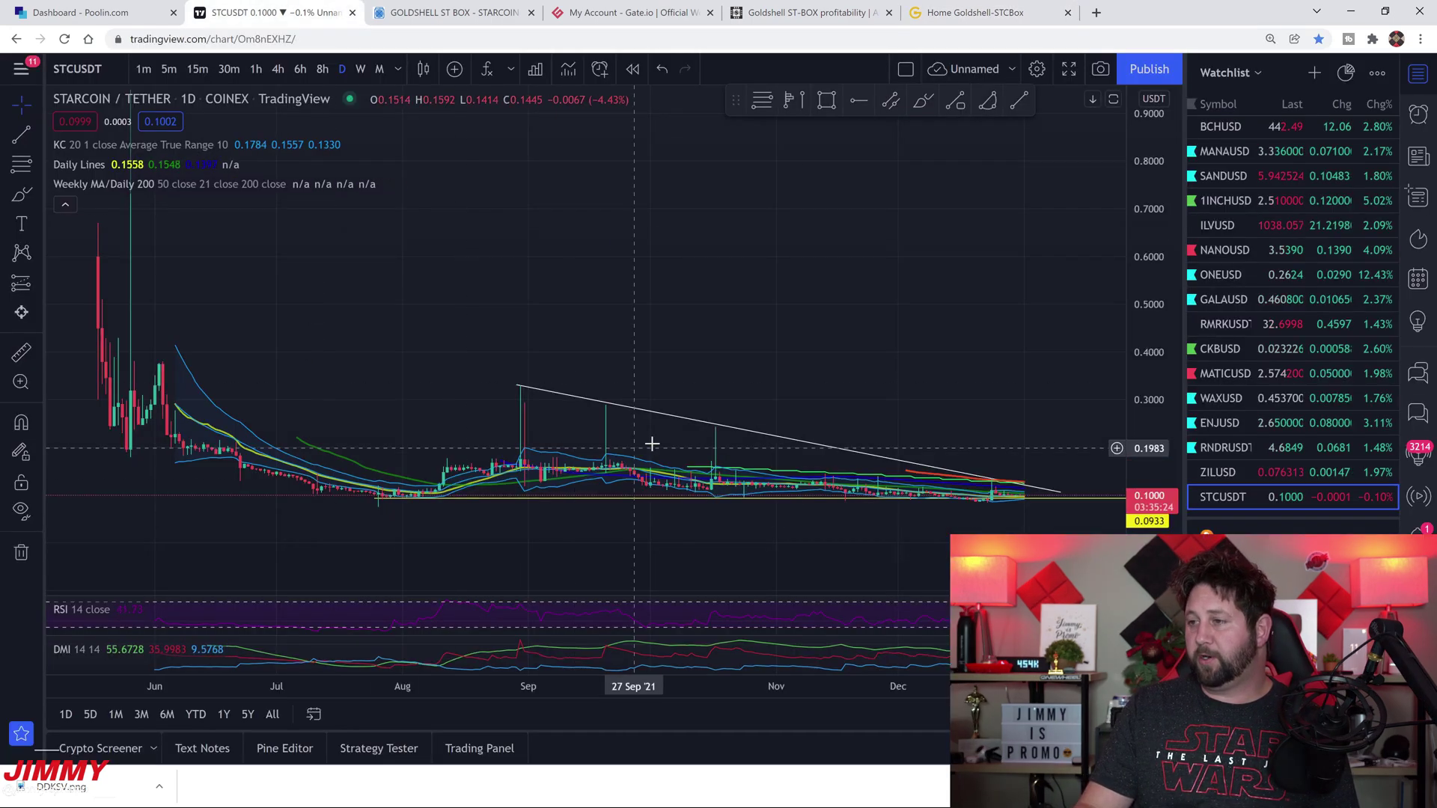
click(82, 13)
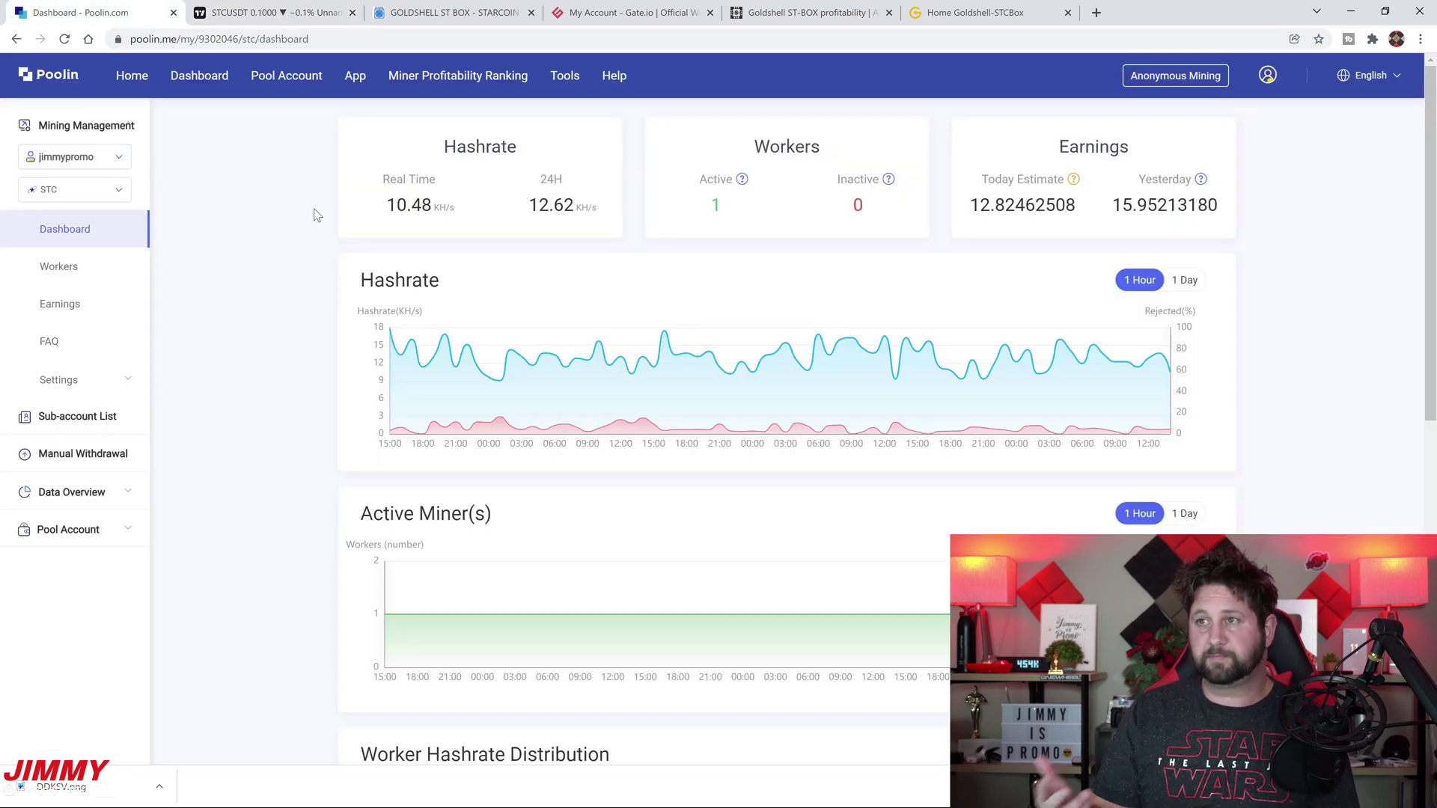
click(424, 4)
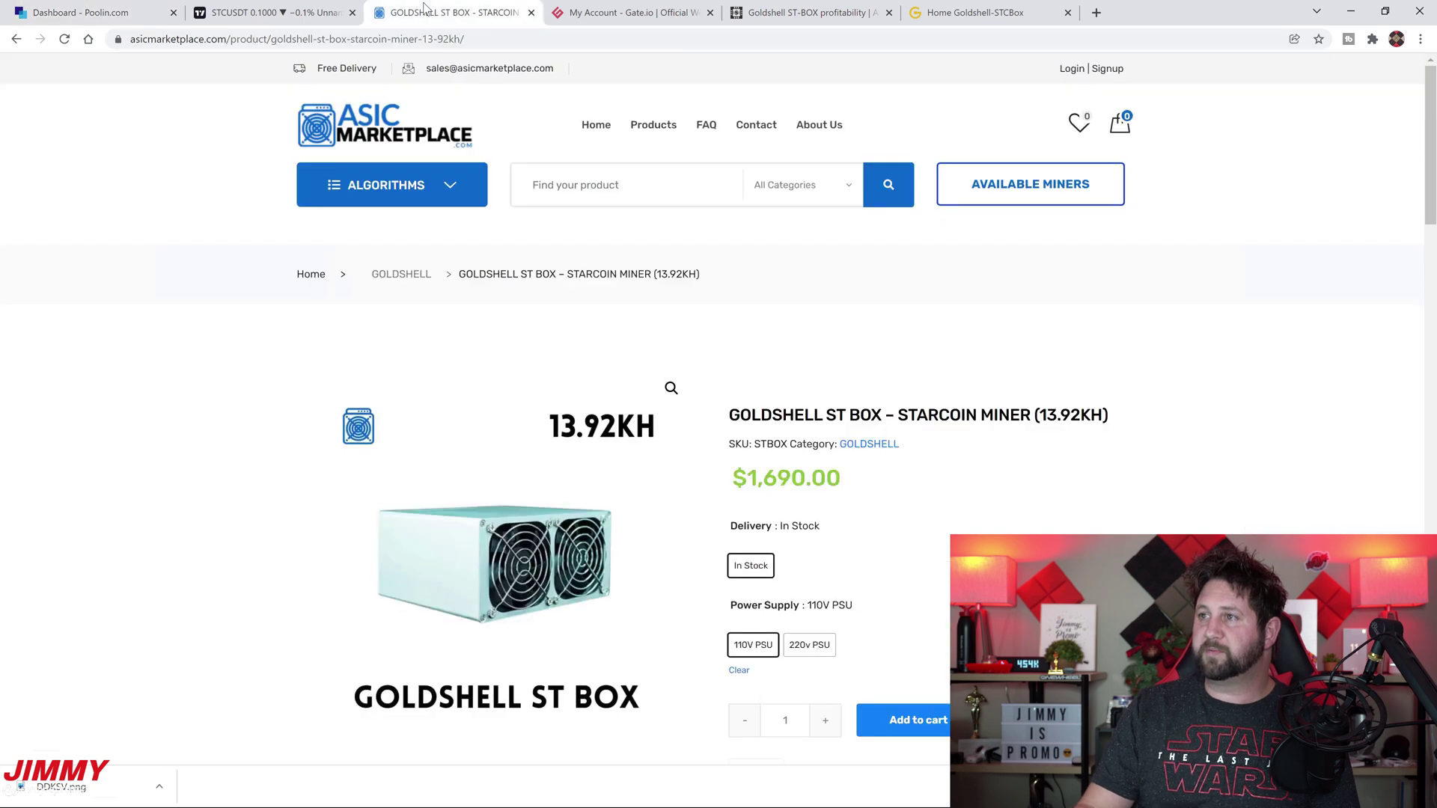
click(650, 9)
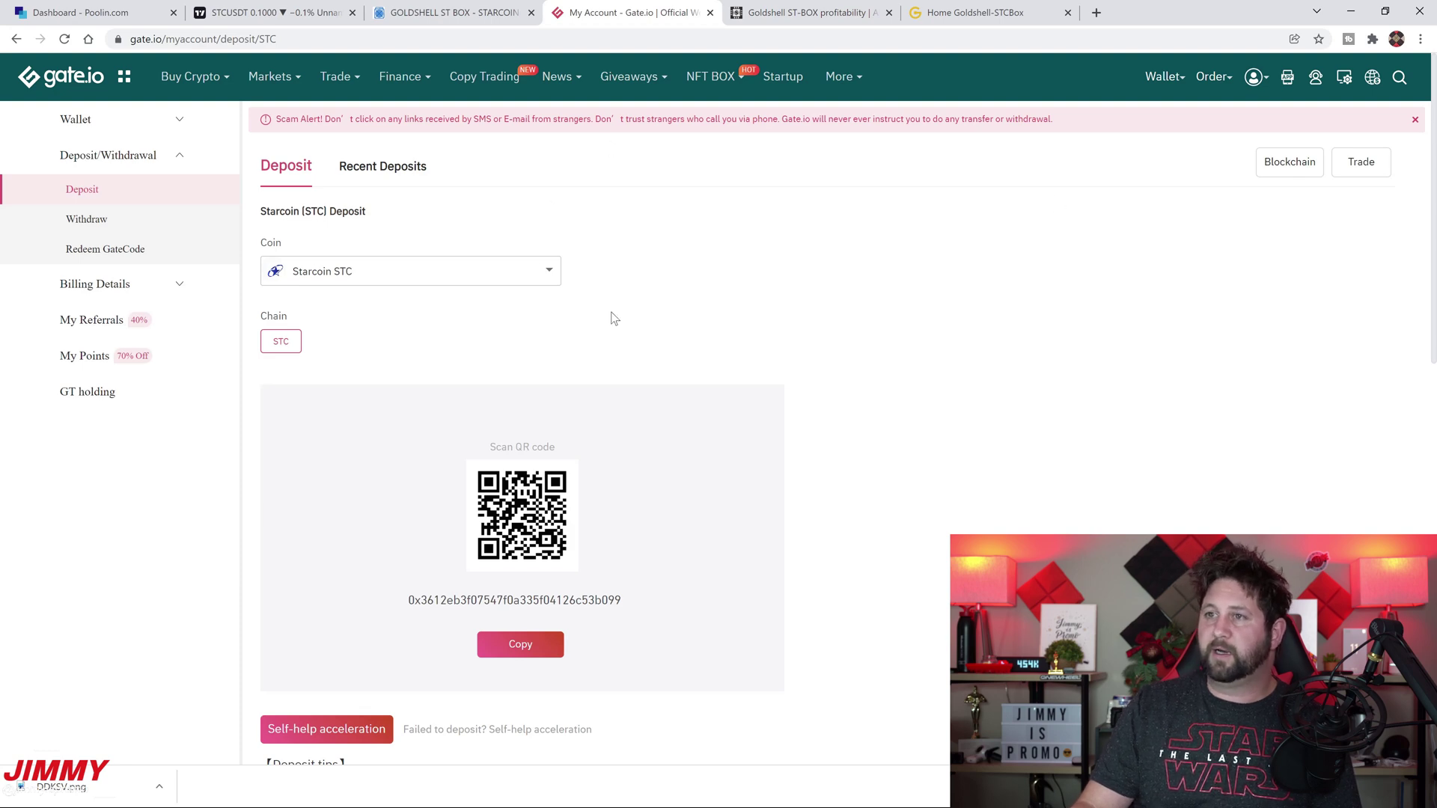
In Gate.io's Spot Account, open the STC deposit page and scroll down to the deposit records
click(133, 121)
click(111, 187)
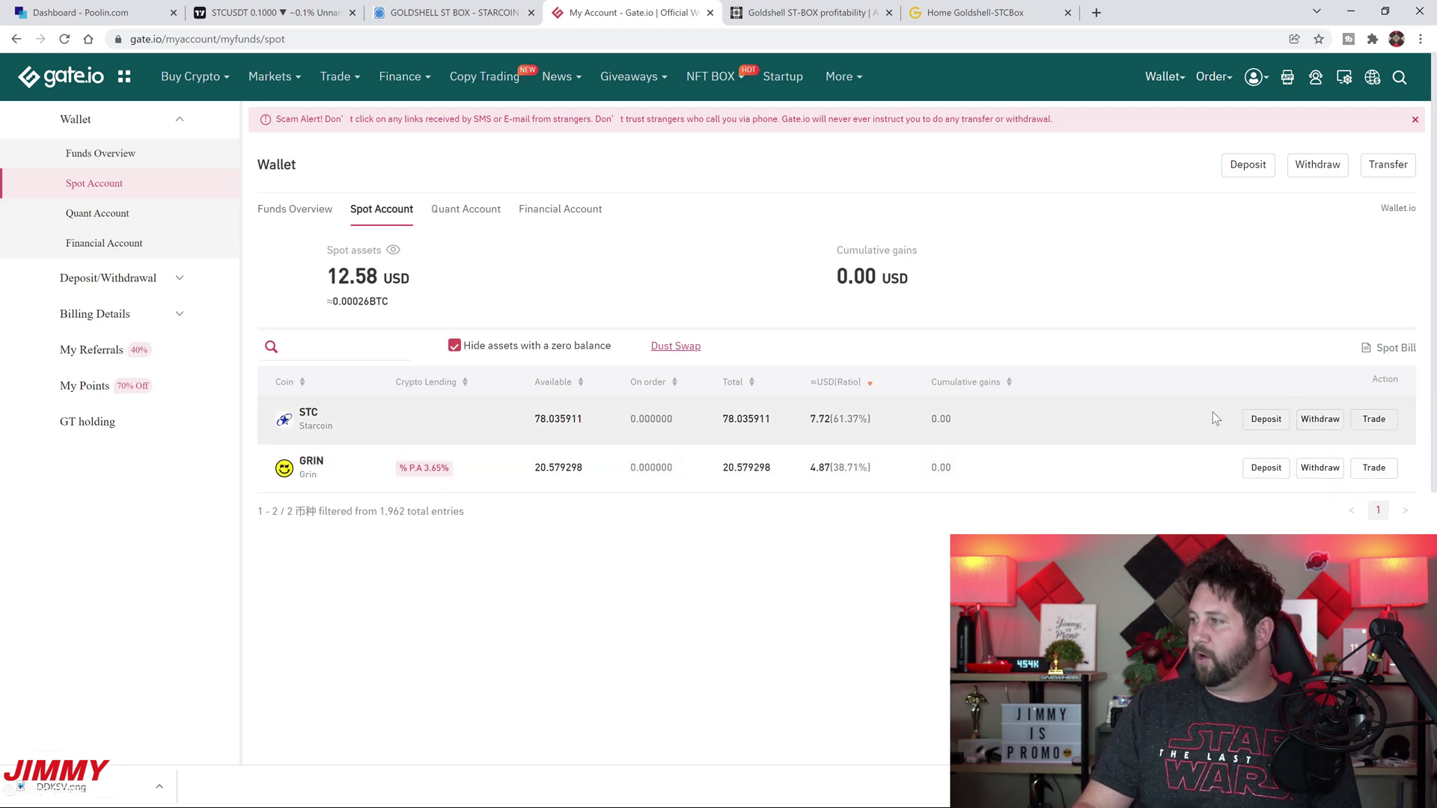
click(1265, 419)
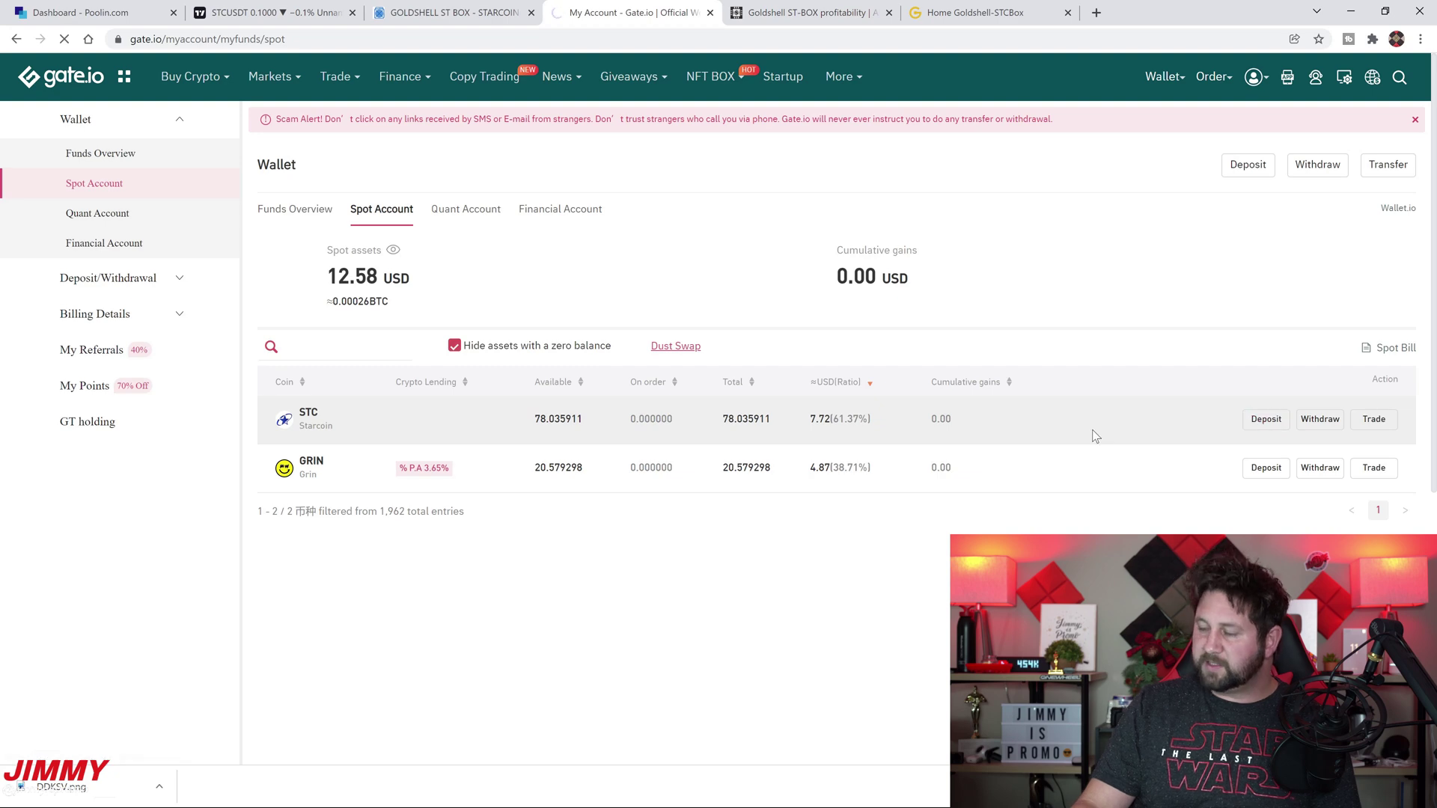
scroll(916, 501, down, 8)
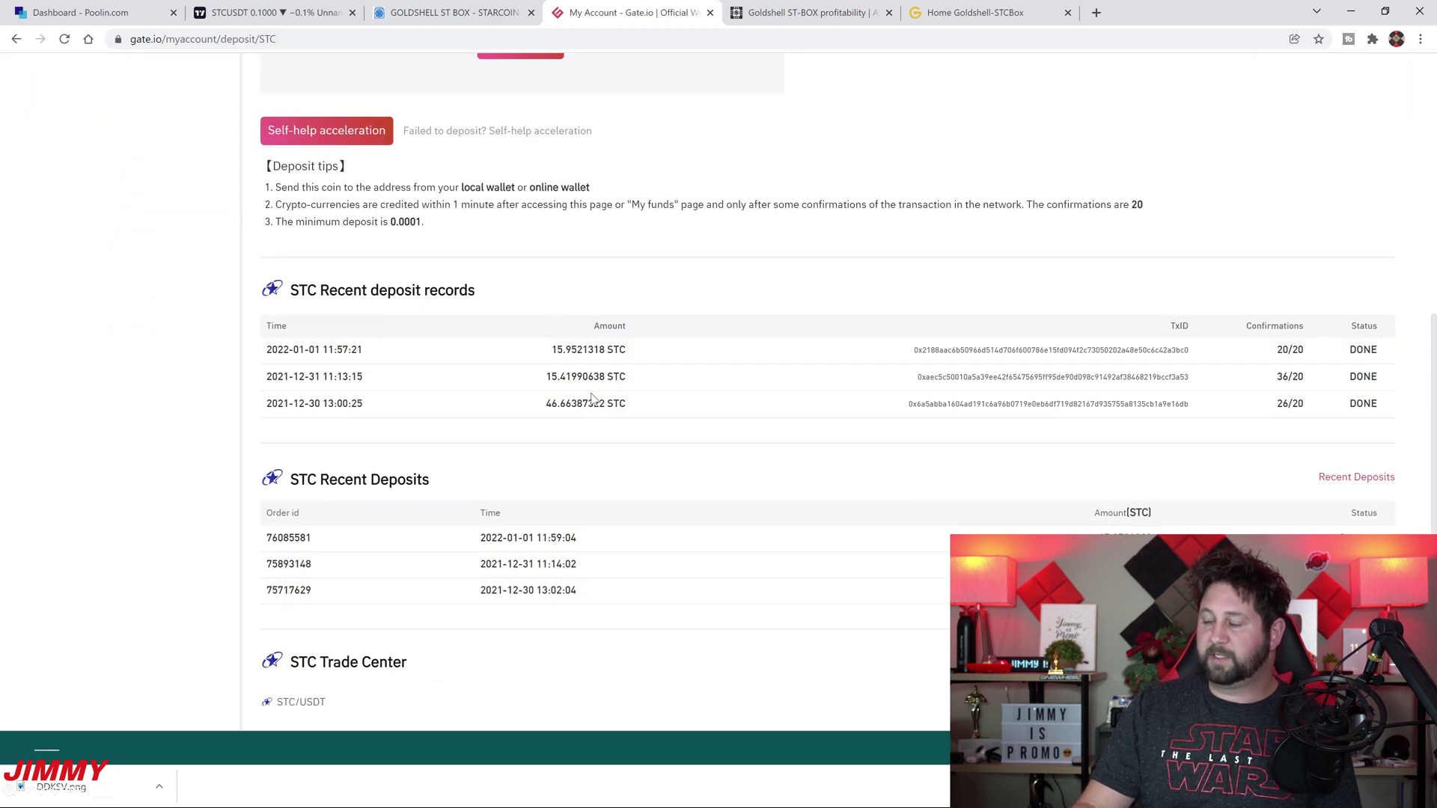
Highlight the 46.66387322, 15.41990638 and 15.9521318 STC deposits, then return to the Goldshell dashboard
drag(633, 408, 545, 413)
click(650, 383)
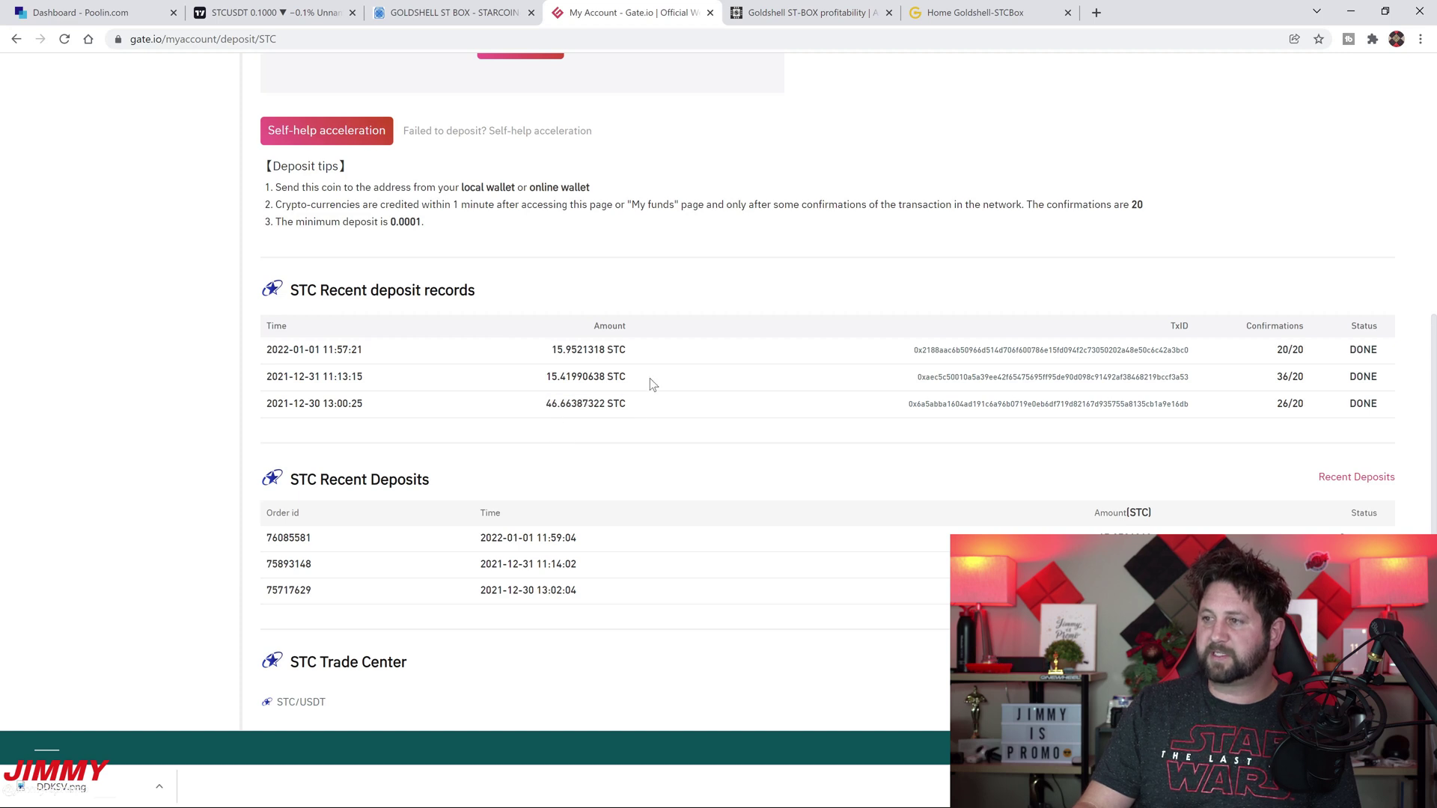
drag(631, 380, 545, 378)
drag(633, 349, 514, 349)
click(580, 406)
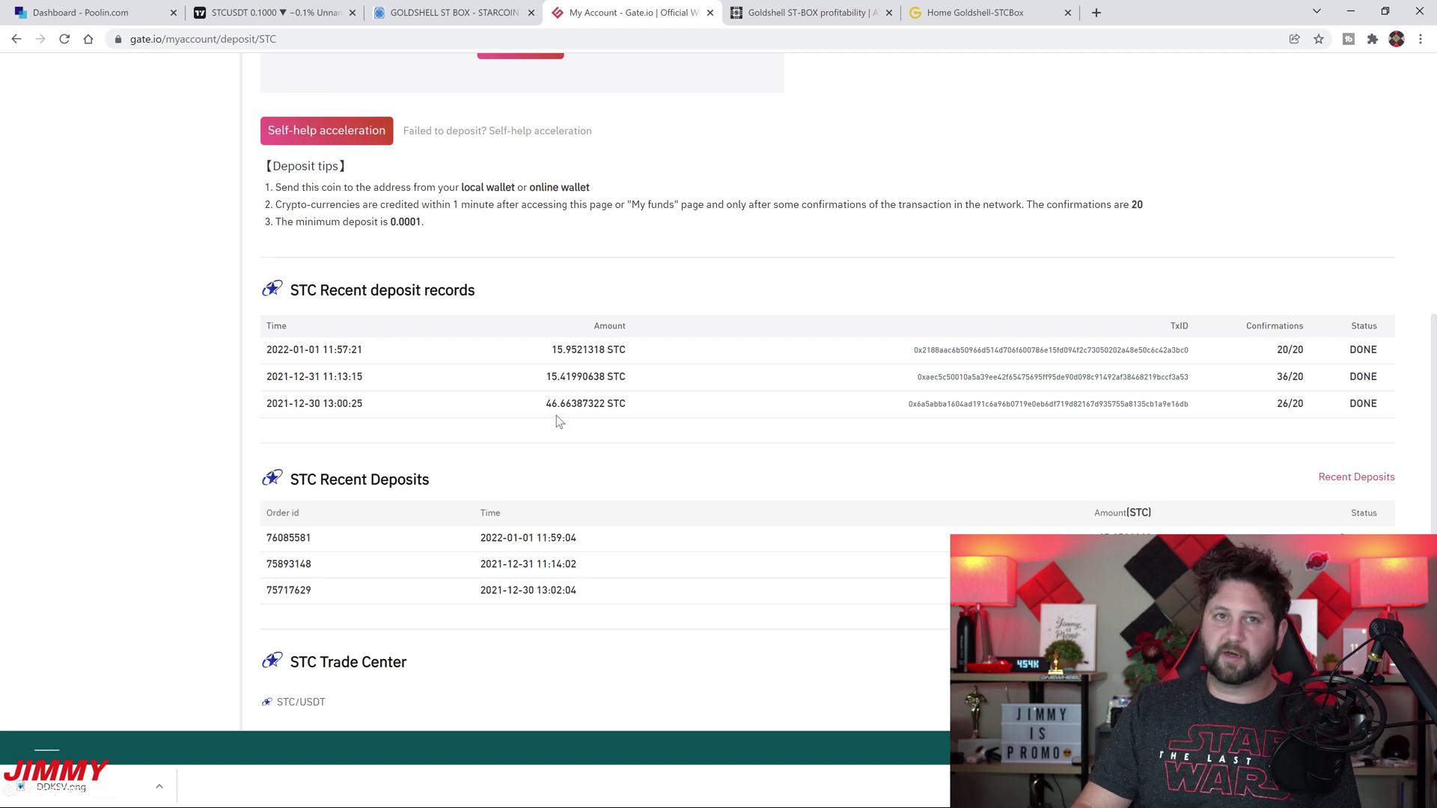
click(830, 11)
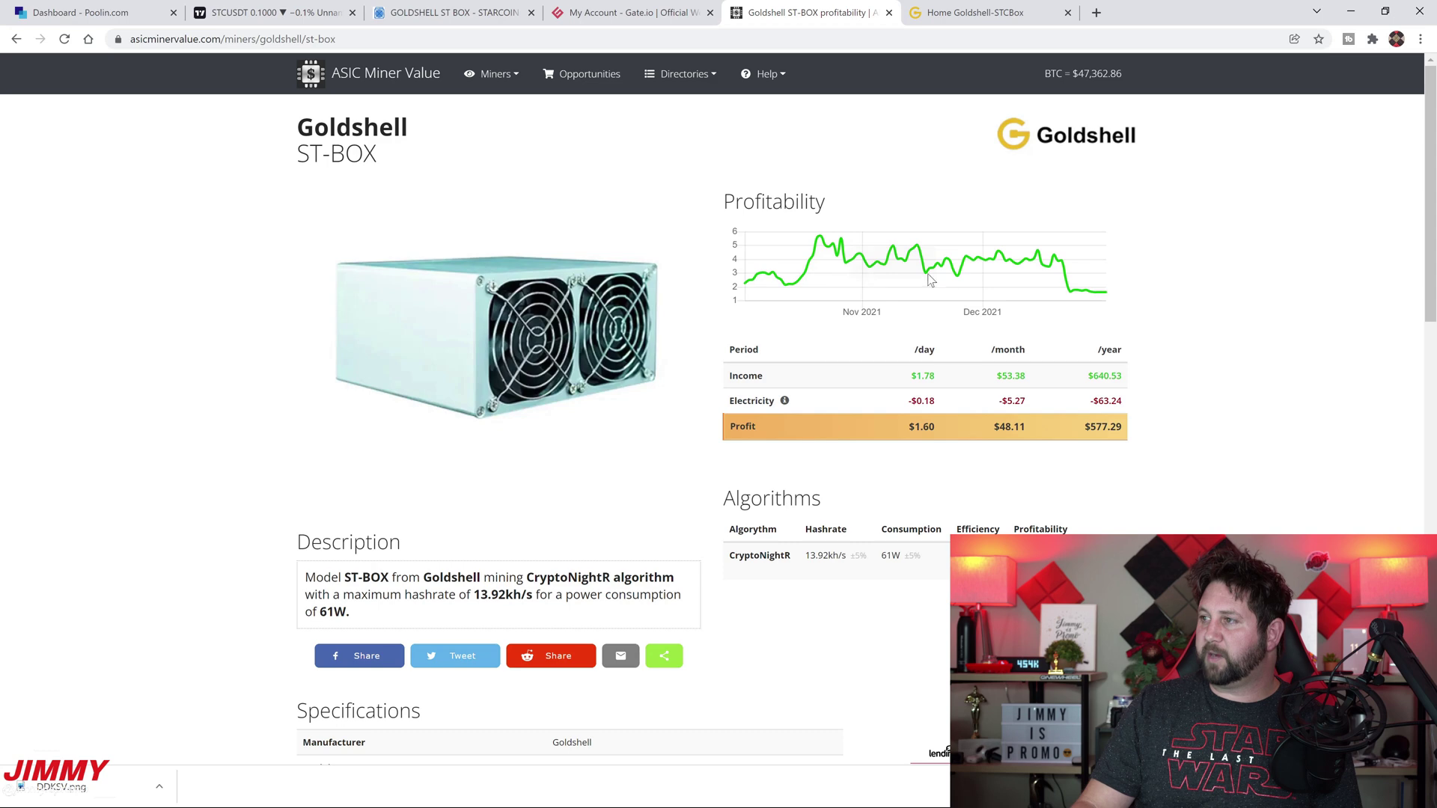
click(973, 12)
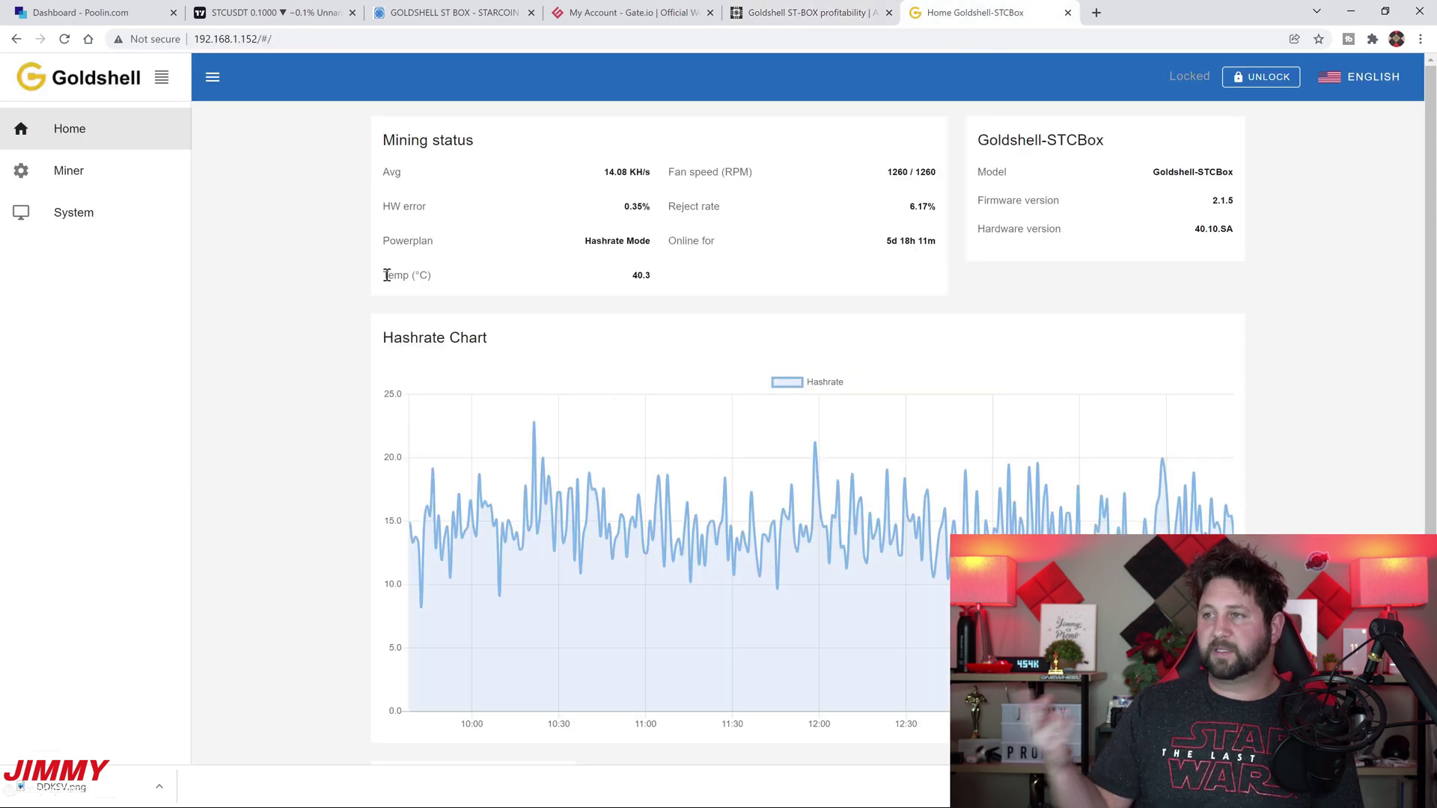